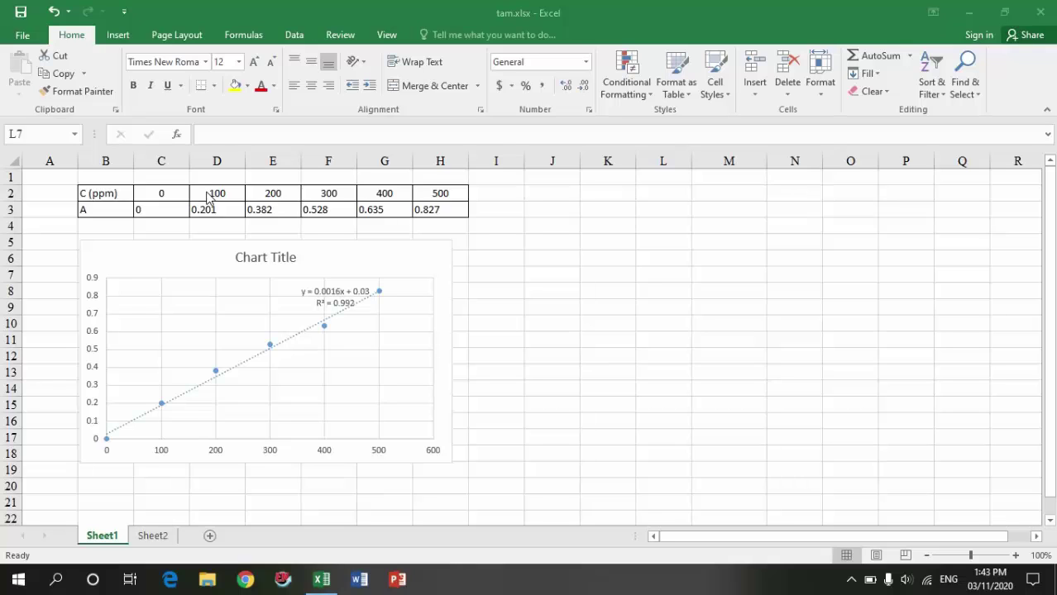
{"action": "left_click", "coordinate": [216, 195]}
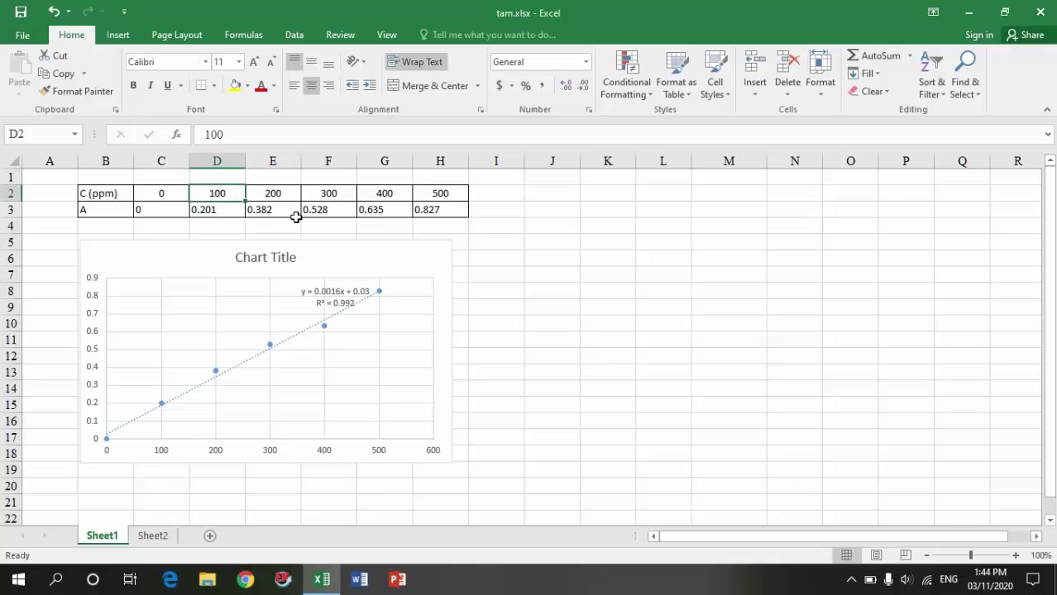
{"action": "type", "text": "1"}
{"action": "key", "text": "Tab"}
{"action": "type", "text": "2"}
{"action": "key", "text": "Tab"}
{"action": "type", "text": "3"}
{"action": "key", "text": "Tab"}
{"action": "type", "text": "4"}
{"action": "key", "text": "Tab"}
{"action": "type", "text": "5"}
{"action": "key", "text": "Down"}
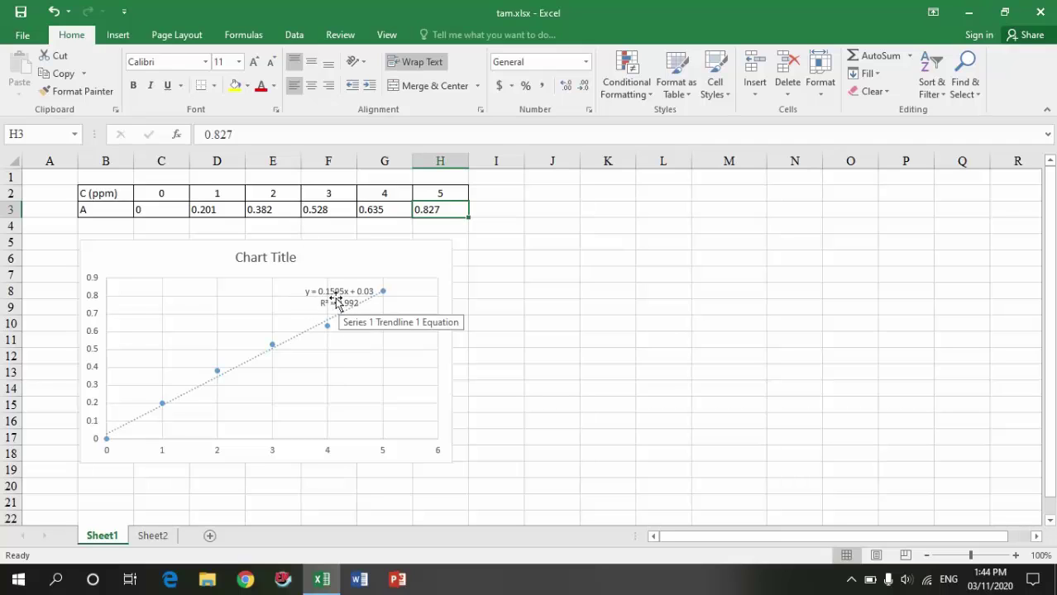
{"action": "left_click", "coordinate": [108, 196]}
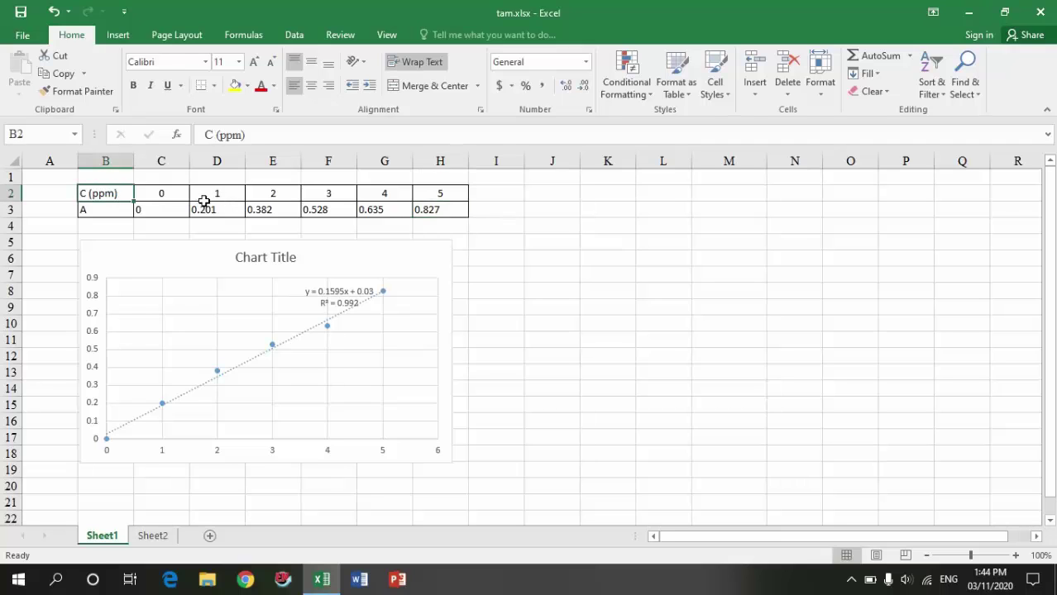
{"action": "left_click", "coordinate": [213, 196]}
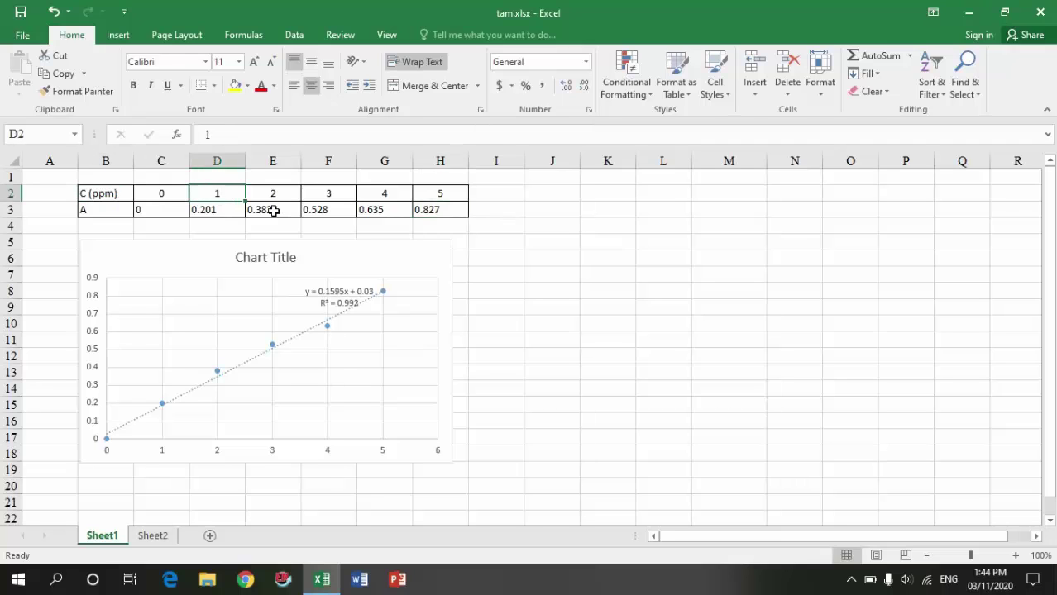
{"action": "type", "text": "0.1"}
{"action": "key", "text": "Tab"}
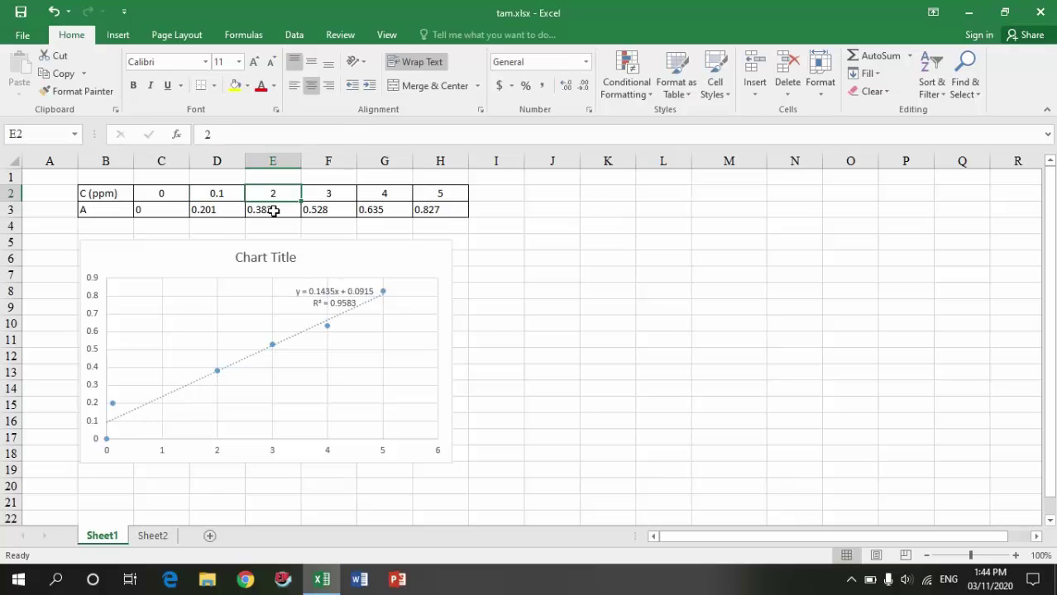
{"action": "type", "text": "0.2"}
{"action": "key", "text": "Tab"}
{"action": "type", "text": "0.3"}
{"action": "key", "text": "Tab"}
{"action": "type", "text": "0.4"}
{"action": "key", "text": "Tab"}
{"action": "type", "text": "0"}
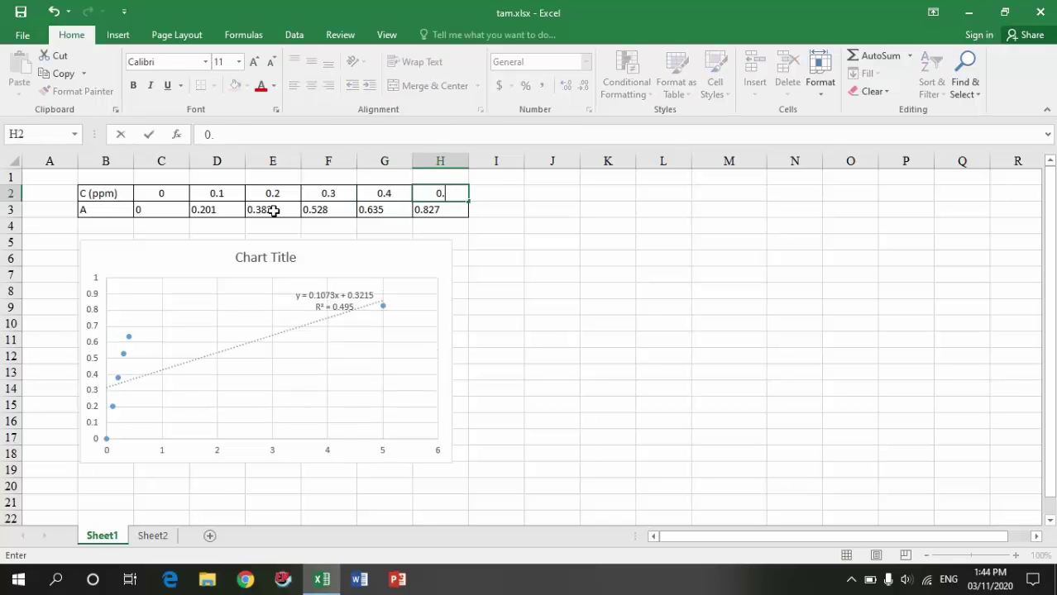
{"action": "type", "text": ".5"}
{"action": "key", "text": "Return"}
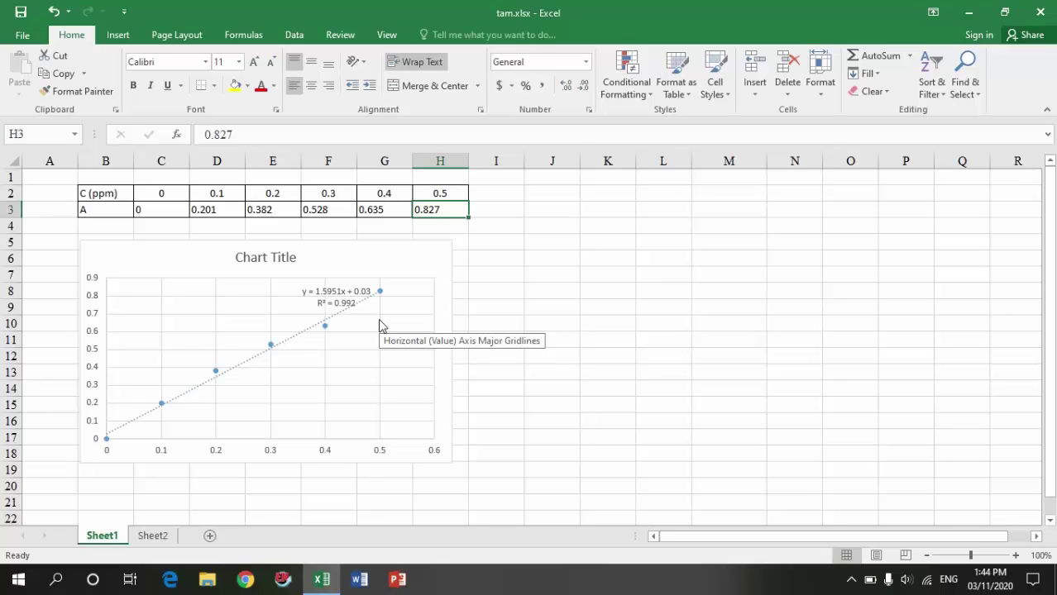
{"action": "key", "text": "Up"}
{"action": "key", "text": "Left"}
{"action": "key", "text": "Left"}
{"action": "key", "text": "Left"}
{"action": "key", "text": "Left"}
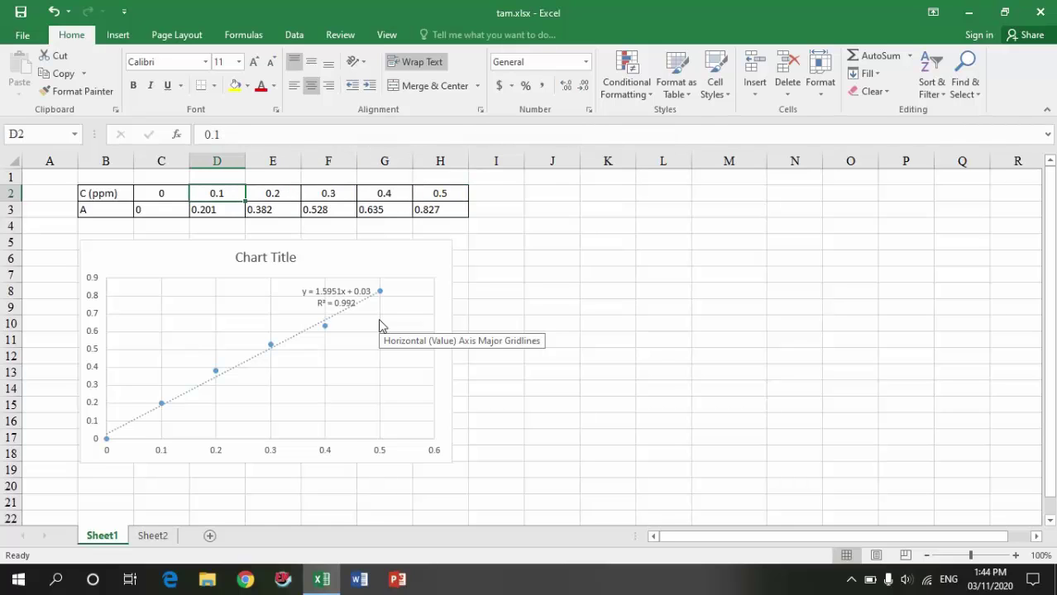
{"action": "key", "text": "ctrl+z"}
{"action": "key", "text": "ctrl+z"}
{"action": "key", "text": "ctrl+z"}
{"action": "key", "text": "ctrl+z"}
{"action": "key", "text": "ctrl+z"}
{"action": "key", "text": "ctrl+z"}
{"action": "key", "text": "ctrl+z"}
{"action": "key", "text": "ctrl+z"}
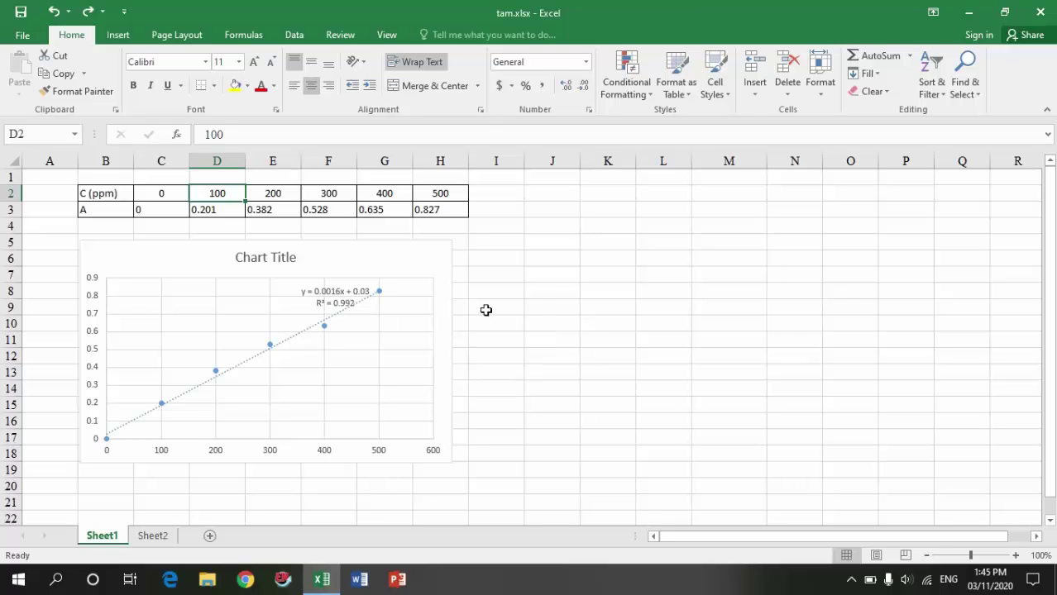
{"action": "left_click", "coordinate": [536, 263]}
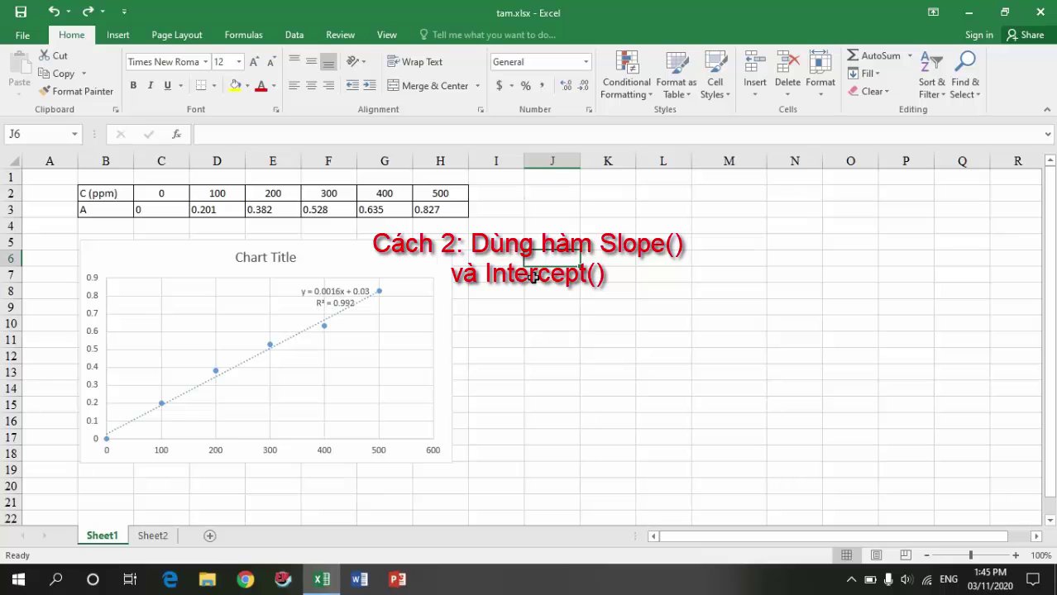
{"action": "key", "text": "Up"}
{"action": "key", "text": "Up"}
{"action": "key", "text": "Up"}
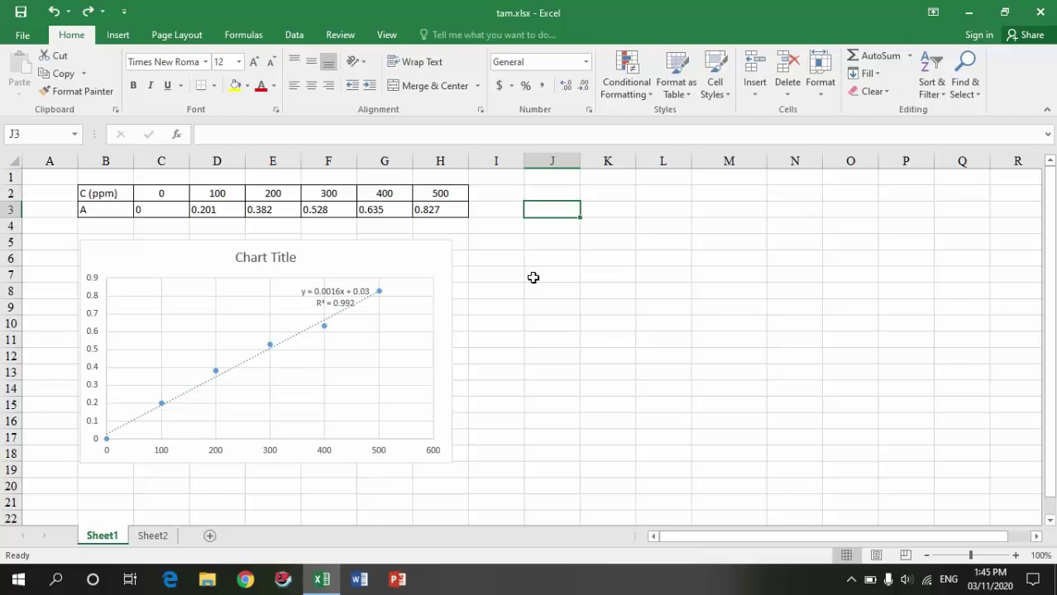
Step: Find SLOPE through the function search for J3 and clear the stray 'slope' text from the formula
{"action": "type", "text": "="}
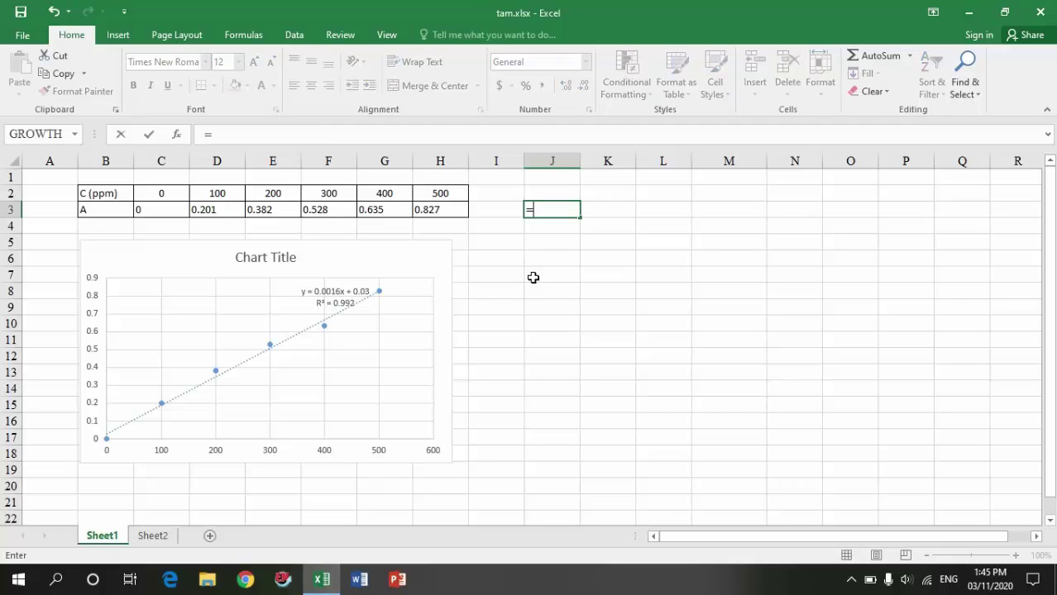
{"action": "type", "text": "sl"}
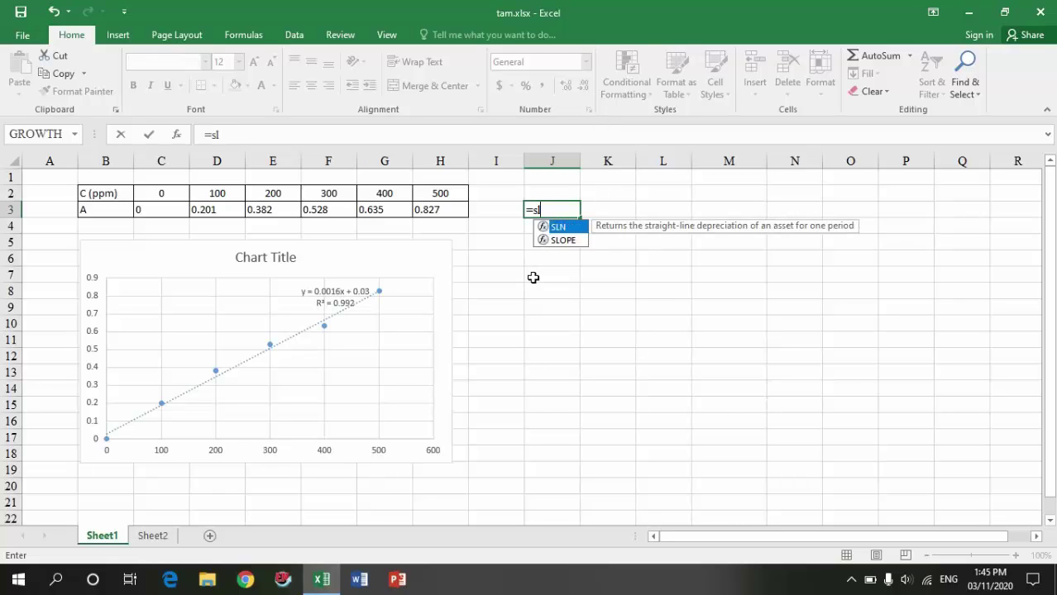
{"action": "type", "text": "ope"}
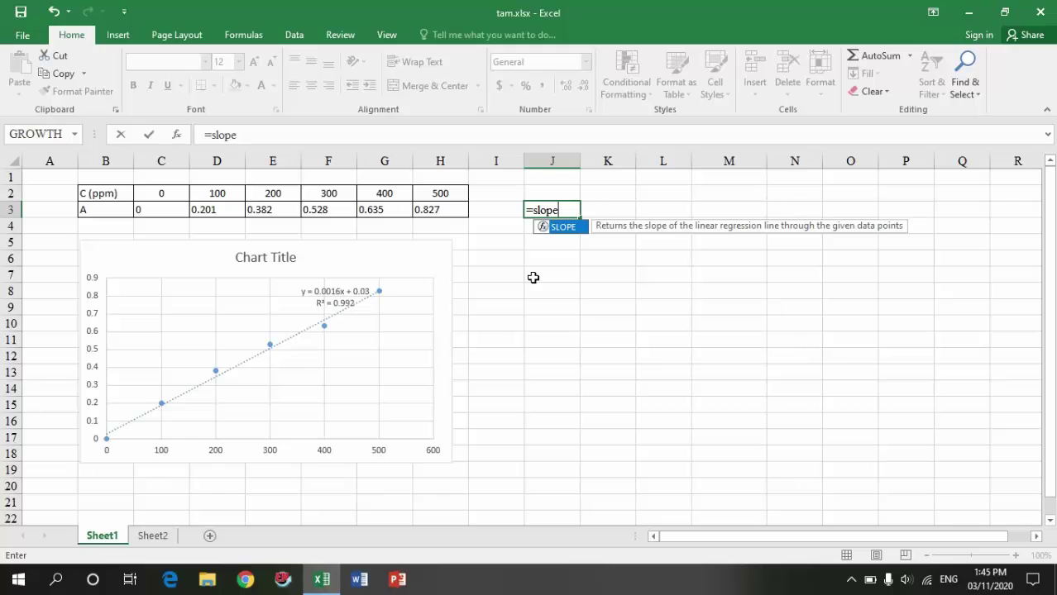
{"action": "left_click", "coordinate": [175, 138]}
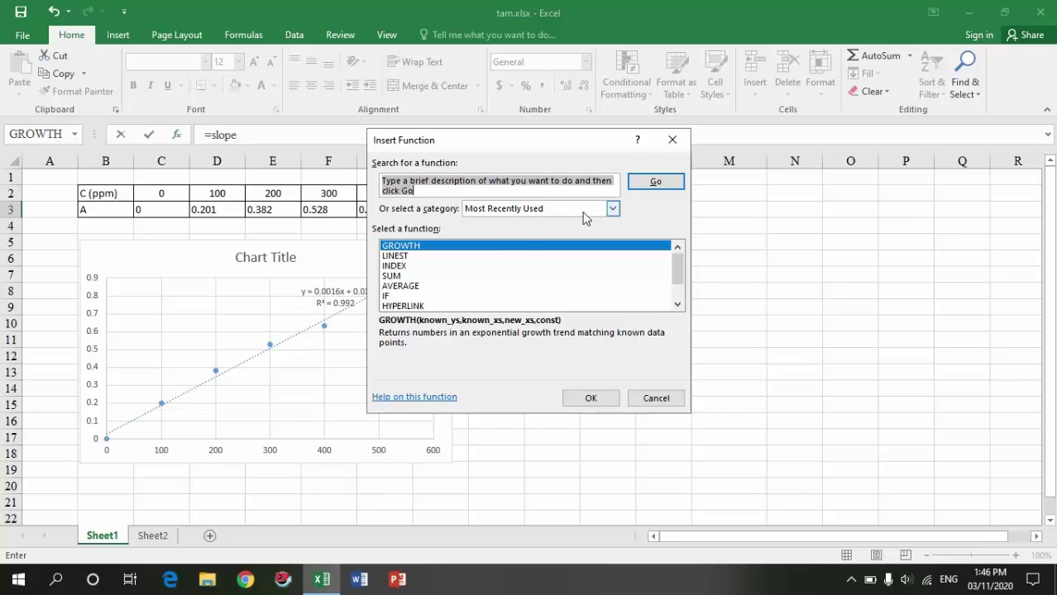
{"action": "type", "text": "slope"}
{"action": "left_click", "coordinate": [662, 188]}
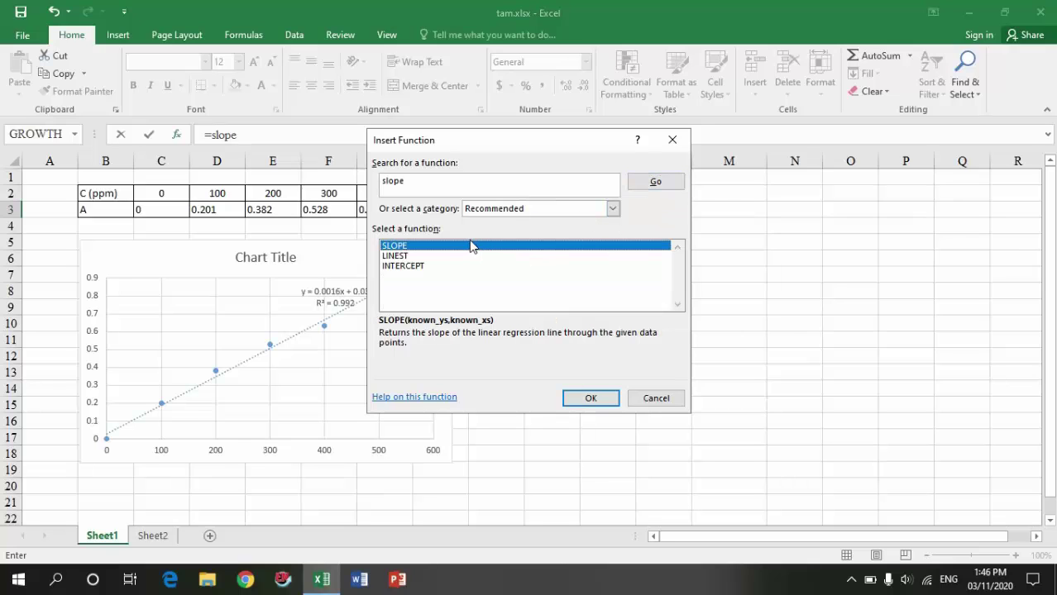
{"action": "left_click", "coordinate": [599, 396]}
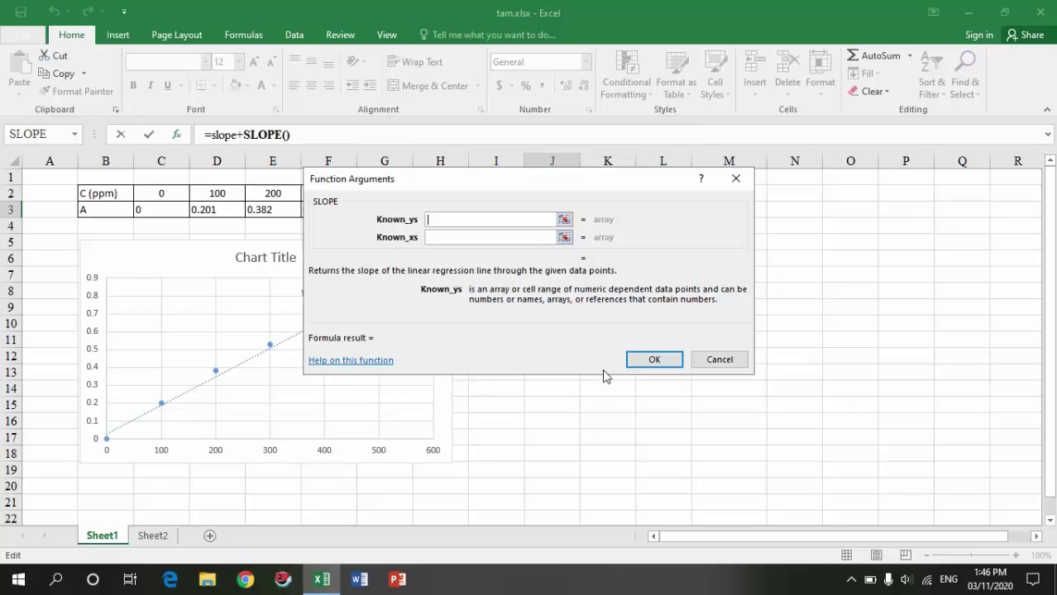
{"action": "left_click_drag", "start_coordinate": [469, 185], "coordinate": [682, 204]}
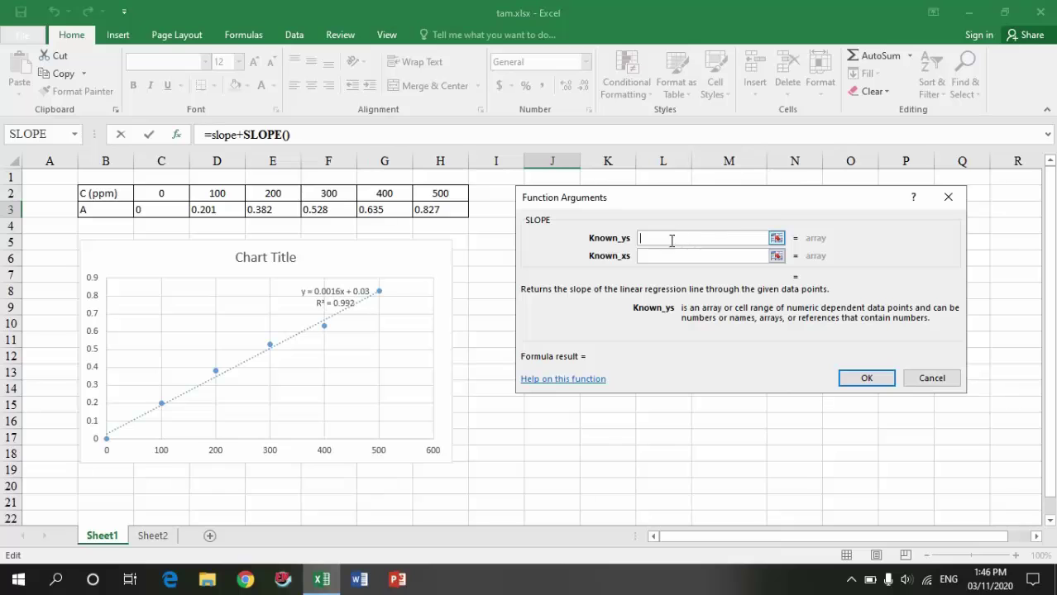
{"action": "left_click", "coordinate": [244, 134]}
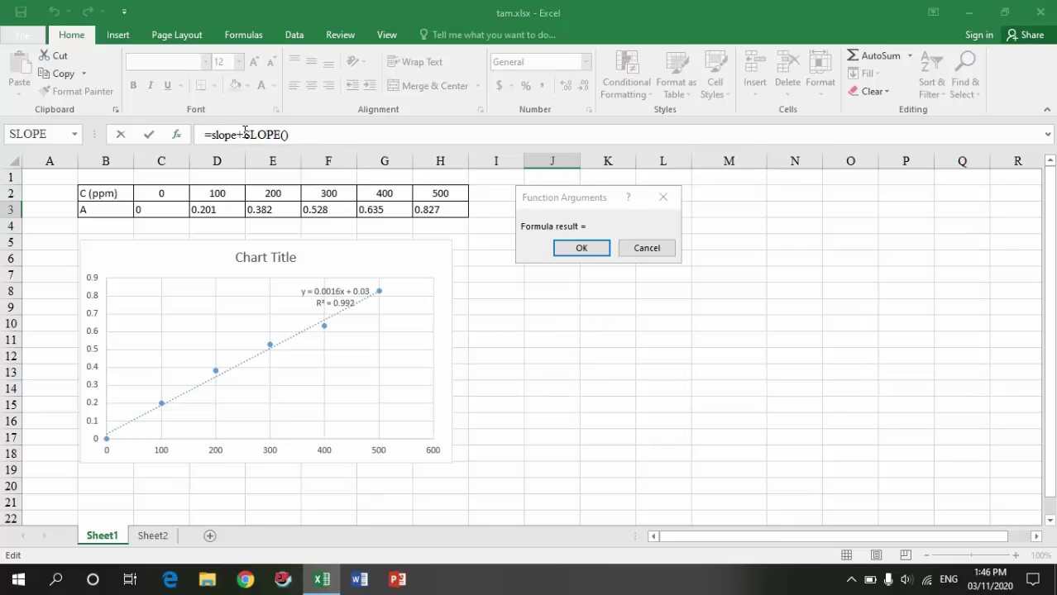
{"action": "key", "text": "BackSpace"}
{"action": "key", "text": "BackSpace"}
{"action": "key", "text": "BackSpace"}
{"action": "key", "text": "BackSpace"}
{"action": "key", "text": "BackSpace"}
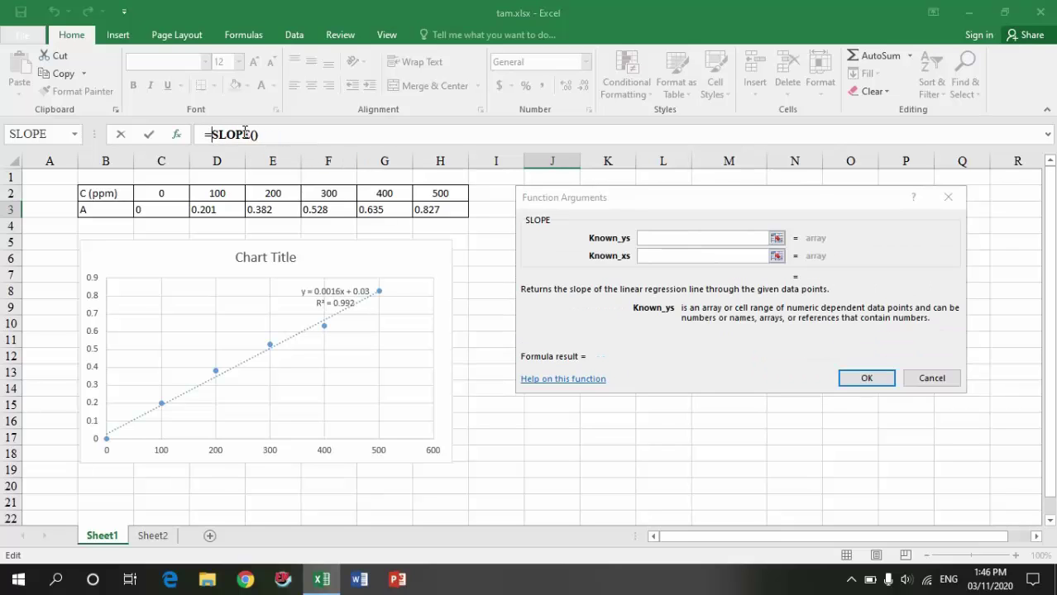
Step: Set known y's to C3:H3 and known x's to C2:H2, giving =SLOPE(C3:H3,C2:H2) = 0.001595
{"action": "left_click", "coordinate": [656, 237]}
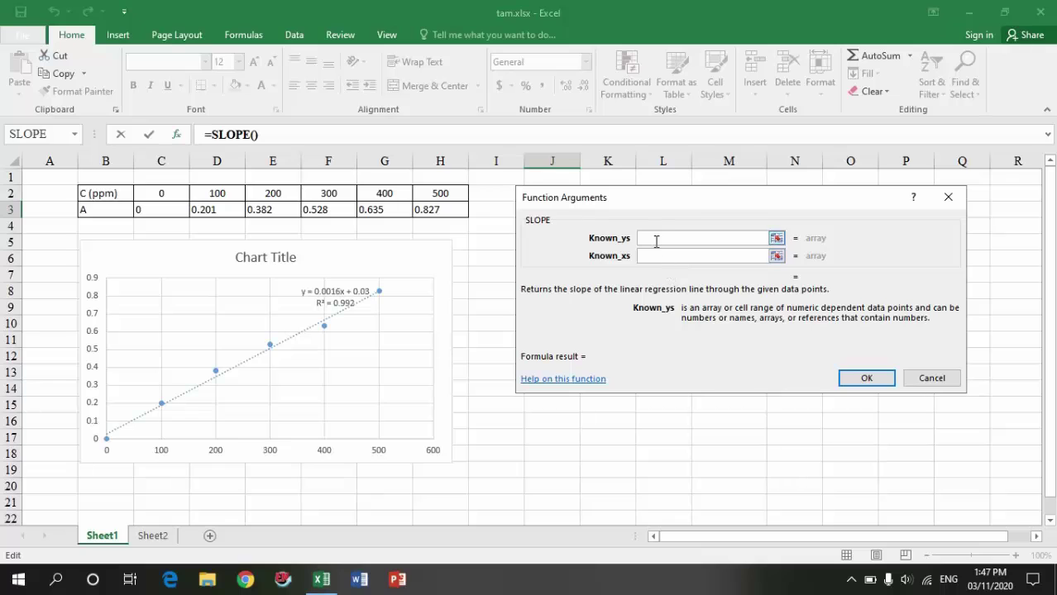
{"action": "left_click", "coordinate": [776, 239]}
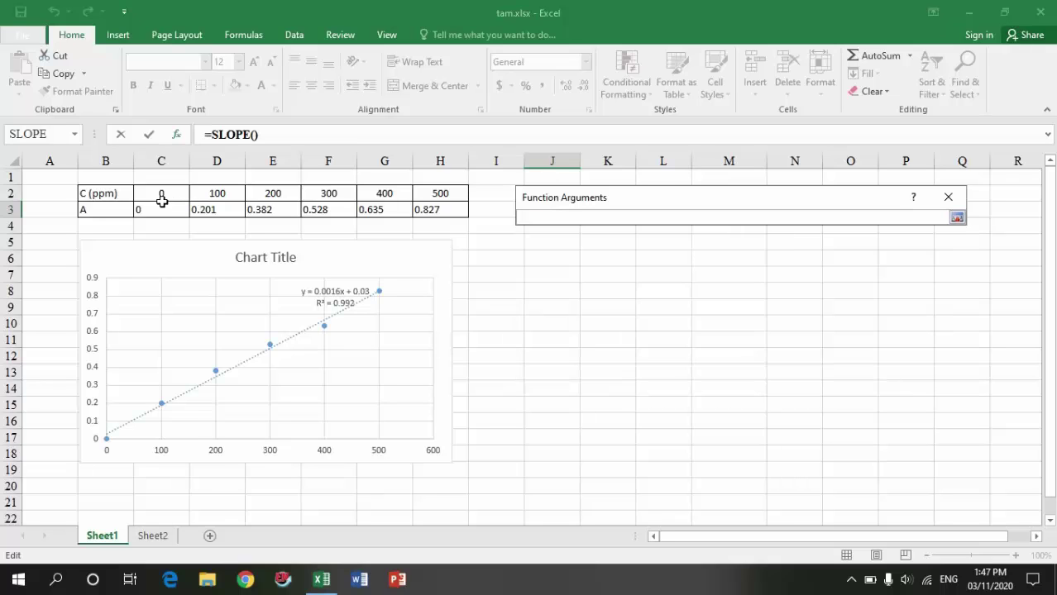
{"action": "left_click", "coordinate": [158, 212]}
{"action": "left_click_drag", "start_coordinate": [157, 212], "coordinate": [433, 211]}
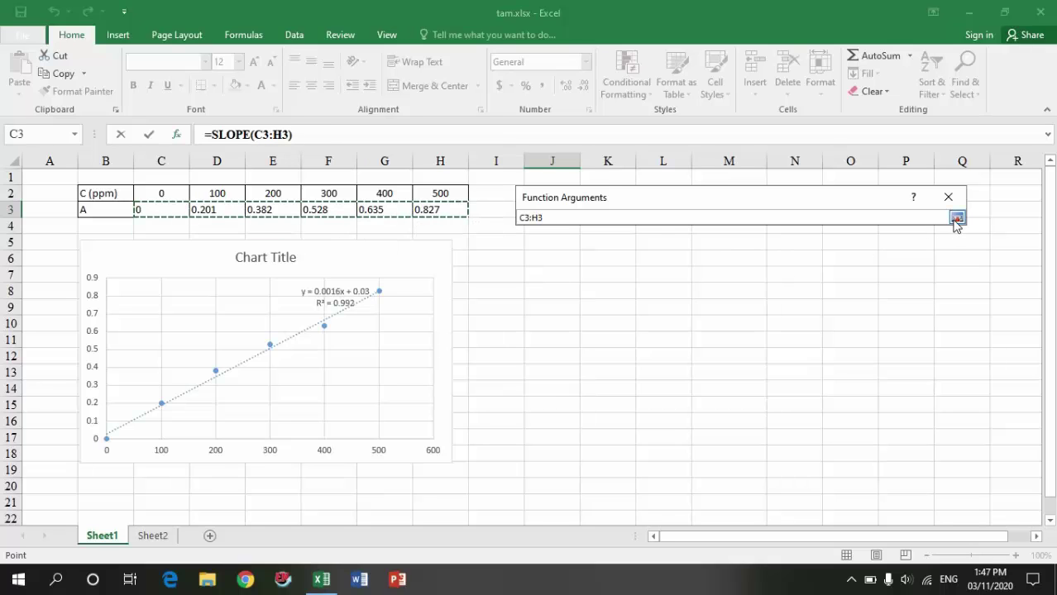
{"action": "left_click", "coordinate": [956, 218]}
{"action": "left_click", "coordinate": [775, 257]}
{"action": "left_click_drag", "start_coordinate": [149, 195], "coordinate": [426, 193]}
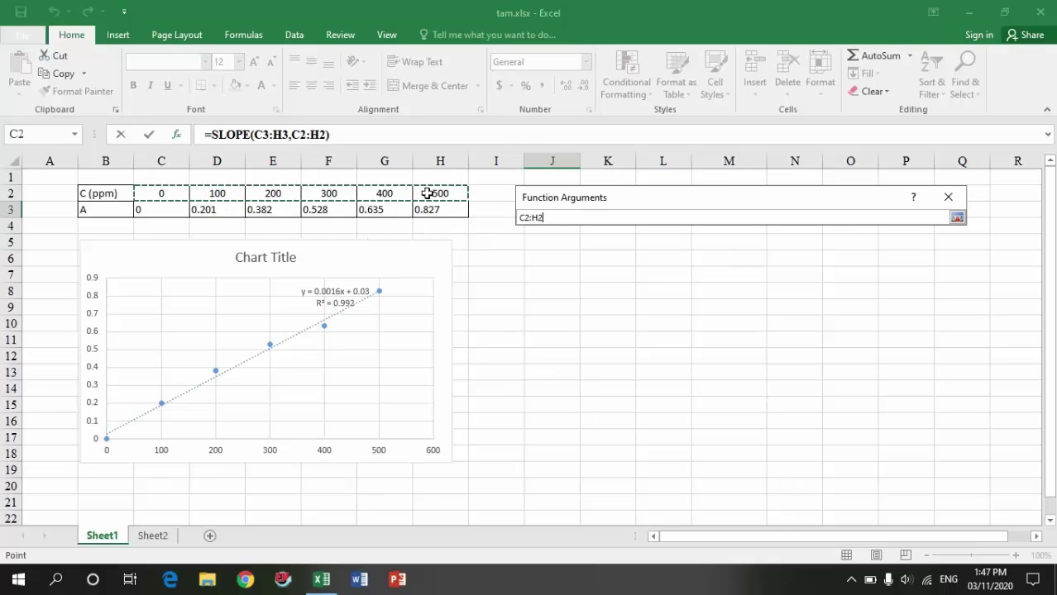
{"action": "left_click", "coordinate": [956, 218]}
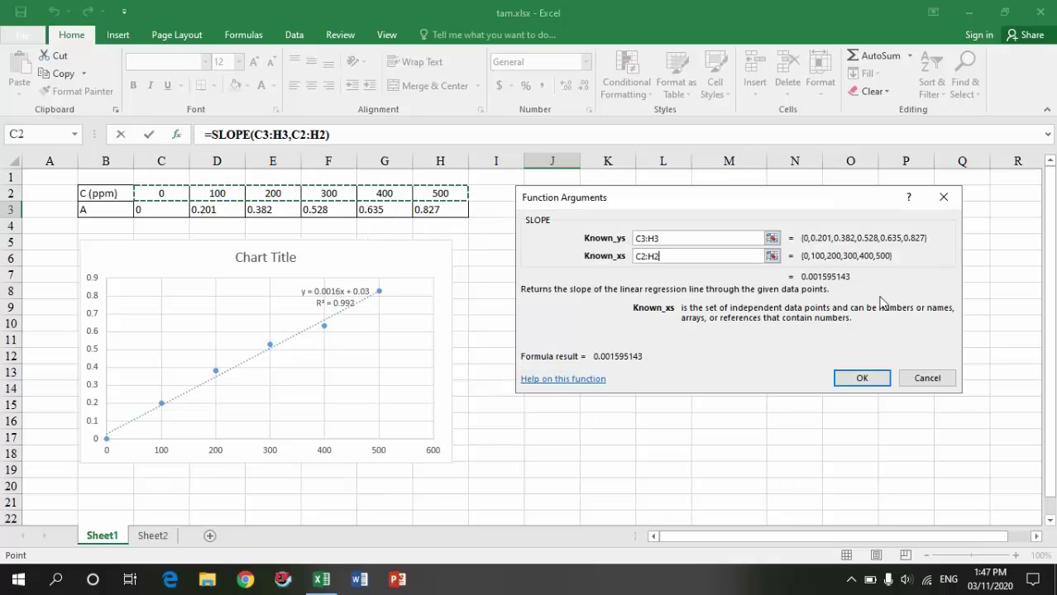
{"action": "left_click", "coordinate": [863, 378]}
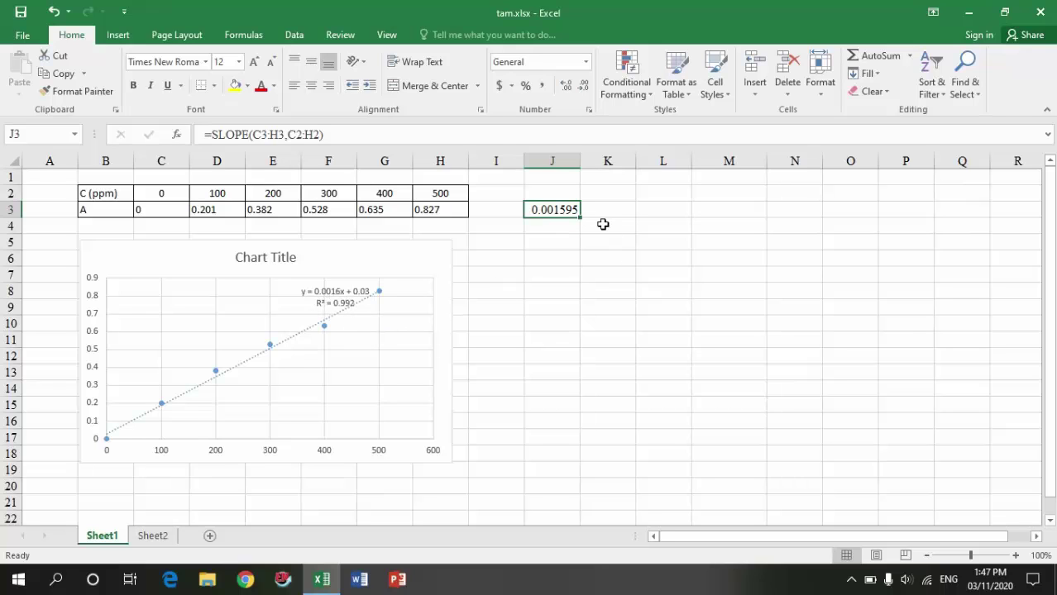
{"action": "left_click", "coordinate": [582, 88]}
{"action": "left_click", "coordinate": [582, 88]}
{"action": "left_click", "coordinate": [565, 88]}
{"action": "left_click", "coordinate": [565, 88]}
{"action": "left_click", "coordinate": [566, 88]}
{"action": "left_click", "coordinate": [564, 88]}
{"action": "left_click", "coordinate": [563, 87]}
{"action": "left_click", "coordinate": [563, 87]}
{"action": "left_click", "coordinate": [563, 88]}
{"action": "left_click", "coordinate": [563, 88]}
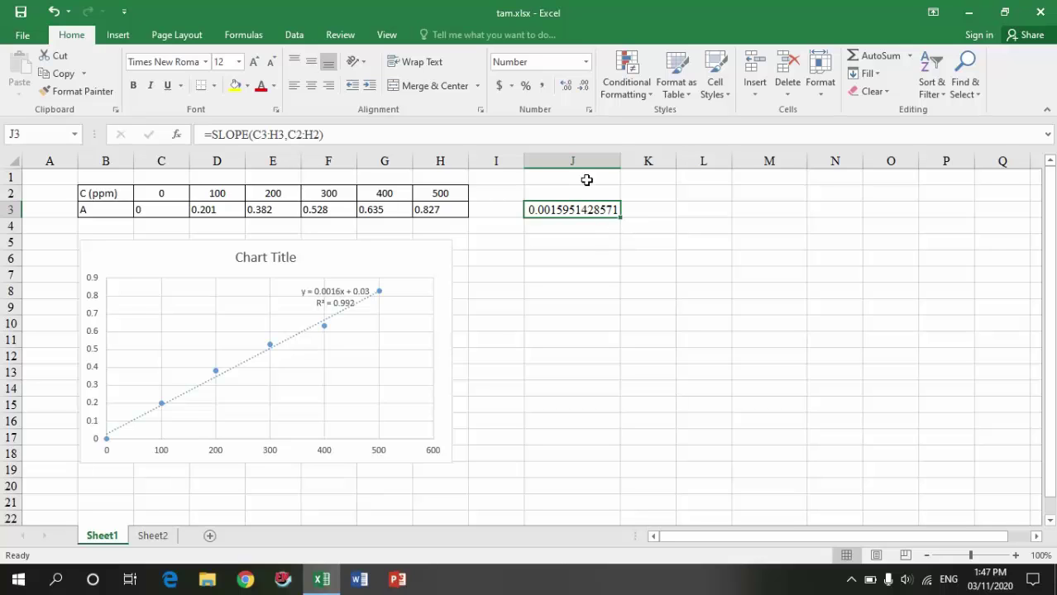
{"action": "left_click", "coordinate": [565, 88]}
{"action": "left_click", "coordinate": [582, 87]}
{"action": "left_click", "coordinate": [583, 88]}
{"action": "left_click", "coordinate": [583, 88]}
{"action": "left_click", "coordinate": [583, 88]}
{"action": "left_click", "coordinate": [582, 87]}
{"action": "left_click", "coordinate": [583, 87]}
{"action": "left_click", "coordinate": [583, 88]}
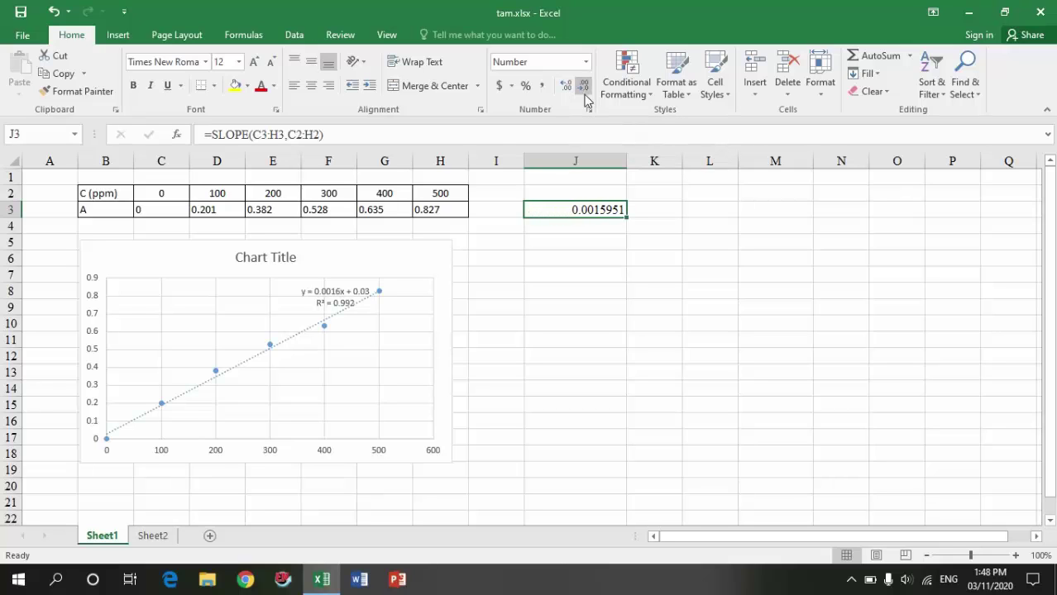
{"action": "left_click", "coordinate": [583, 87]}
{"action": "left_click_drag", "start_coordinate": [626, 160], "coordinate": [582, 160]}
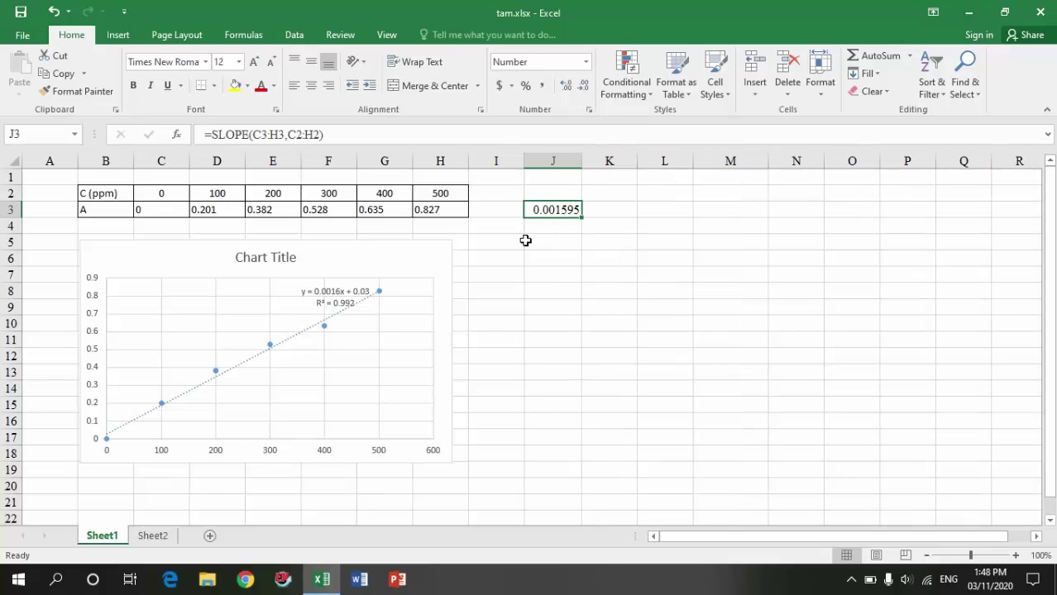
{"action": "left_click", "coordinate": [596, 211]}
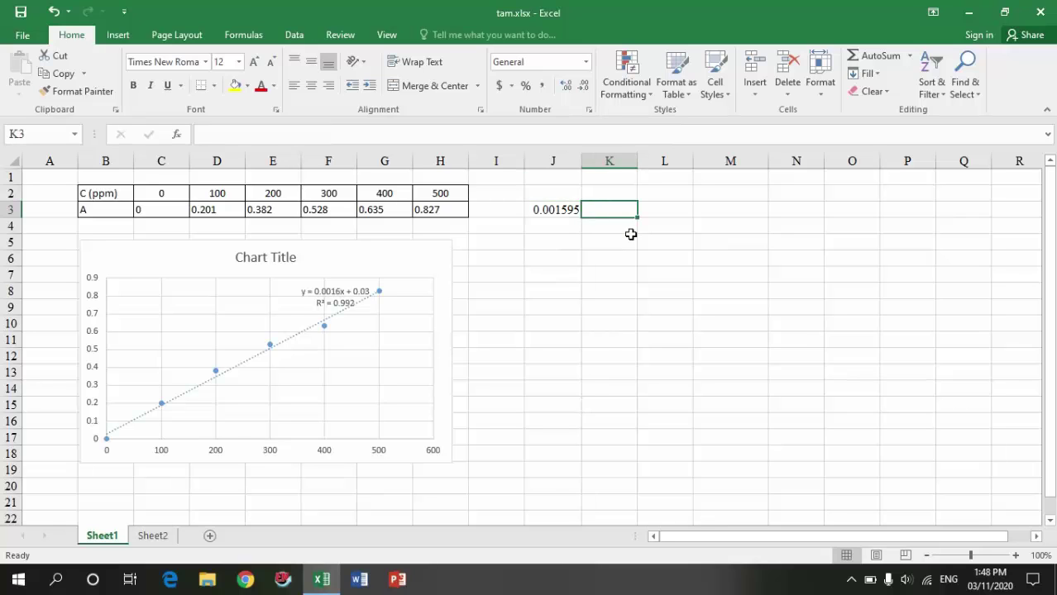
Step: Choose INTERCEPT from the Statistical function category for cell K3
{"action": "type", "text": "="}
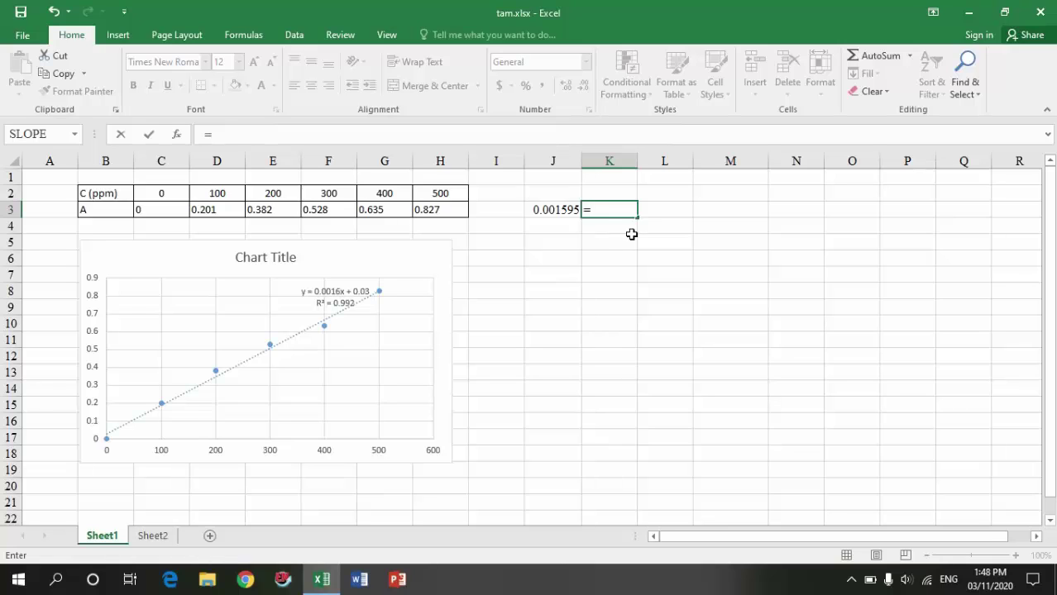
{"action": "key", "text": "BackSpace"}
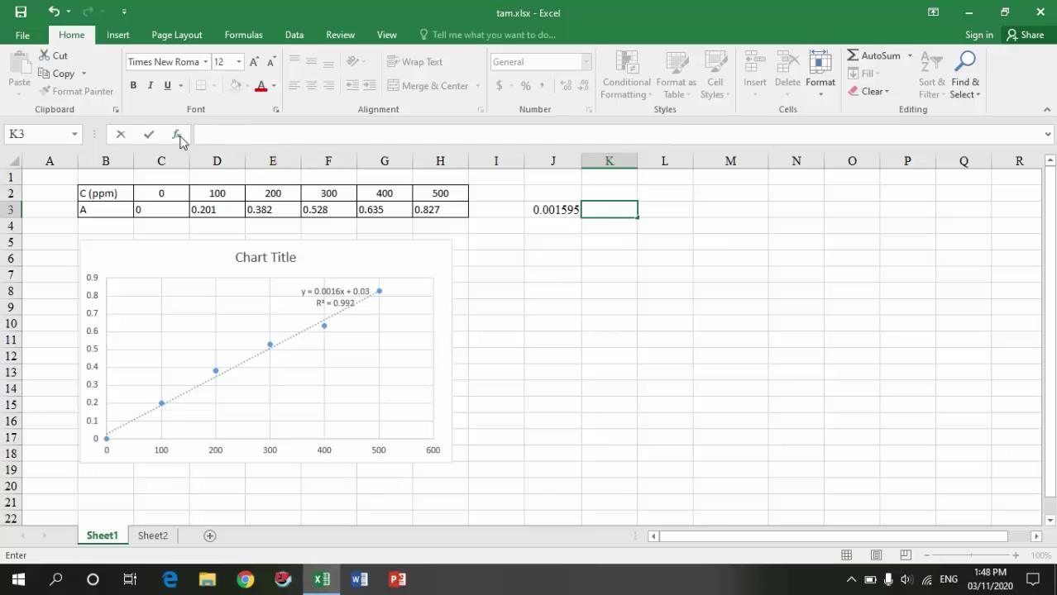
{"action": "left_click", "coordinate": [177, 135]}
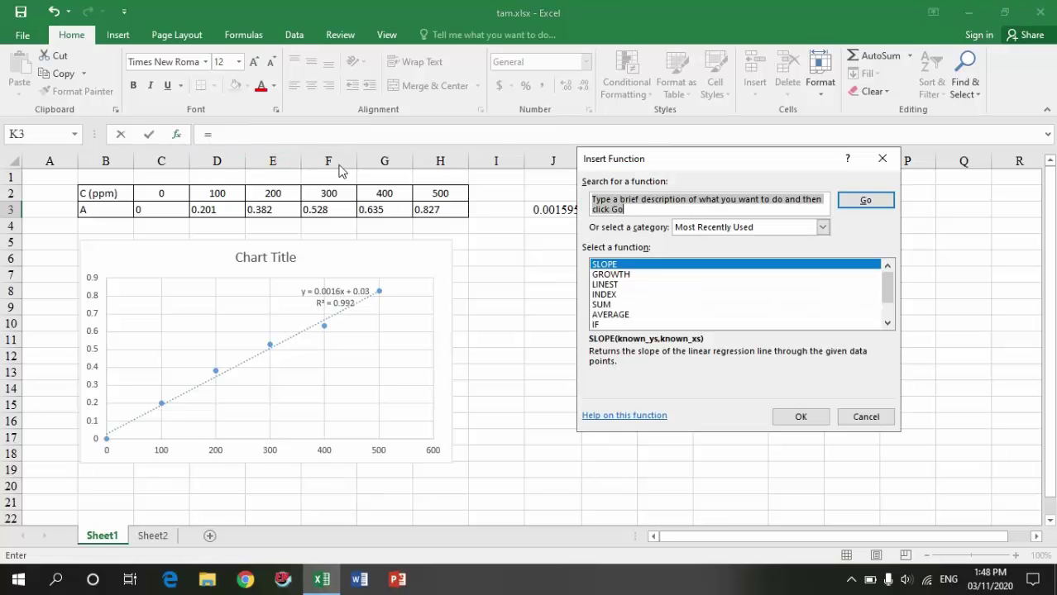
{"action": "left_click", "coordinate": [823, 227]}
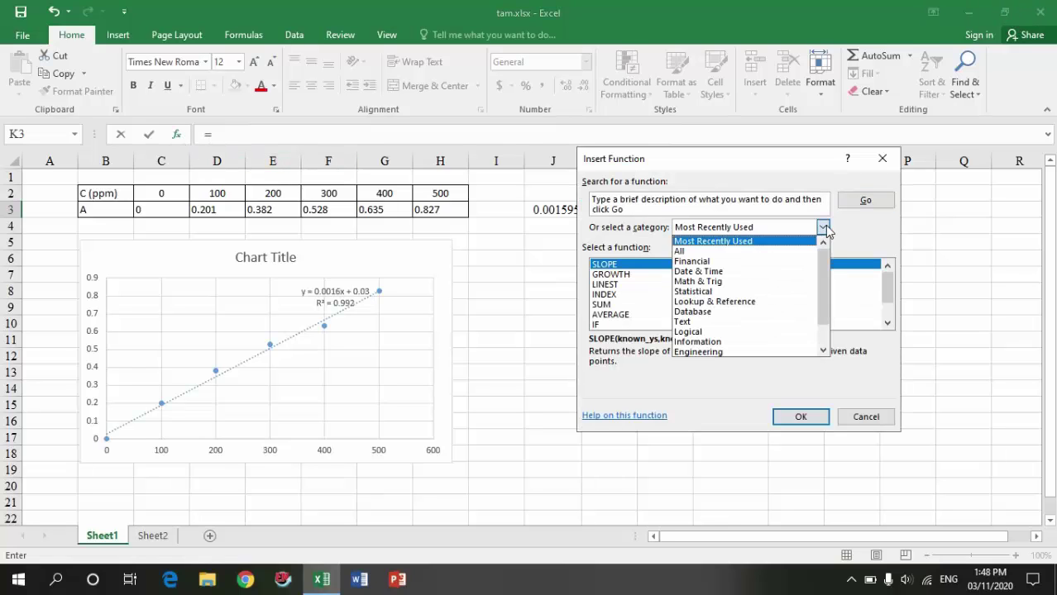
{"action": "left_click", "coordinate": [707, 294]}
{"action": "left_click", "coordinate": [887, 297]}
{"action": "scroll", "coordinate": [891, 308], "scroll_direction": "down", "scroll_amount": 3}
{"action": "scroll", "coordinate": [891, 309], "scroll_direction": "down", "scroll_amount": 7}
{"action": "scroll", "coordinate": [891, 311], "scroll_direction": "down", "scroll_amount": 4}
{"action": "scroll", "coordinate": [891, 314], "scroll_direction": "down", "scroll_amount": 2}
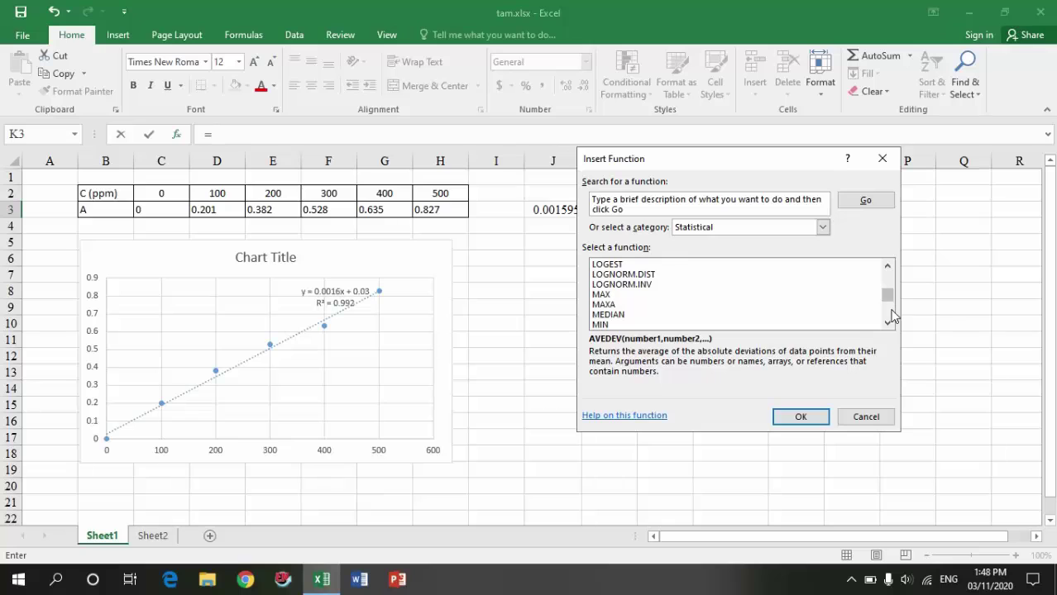
{"action": "scroll", "coordinate": [892, 315], "scroll_direction": "down", "scroll_amount": 10}
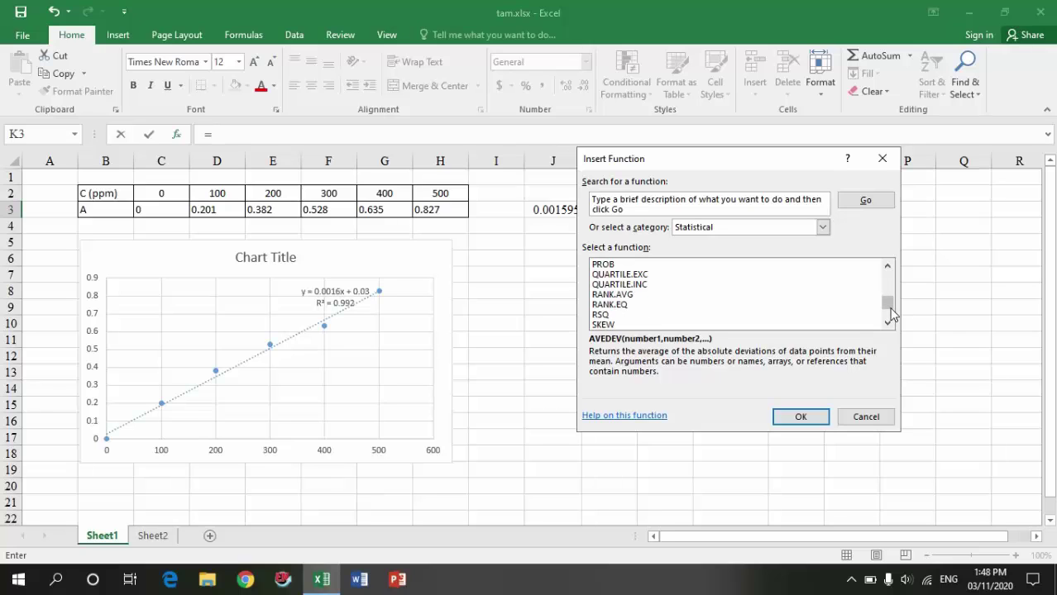
{"action": "scroll", "coordinate": [890, 281], "scroll_direction": "up", "scroll_amount": 2}
{"action": "scroll", "coordinate": [889, 282], "scroll_direction": "up", "scroll_amount": 4}
{"action": "scroll", "coordinate": [890, 282], "scroll_direction": "up", "scroll_amount": 4}
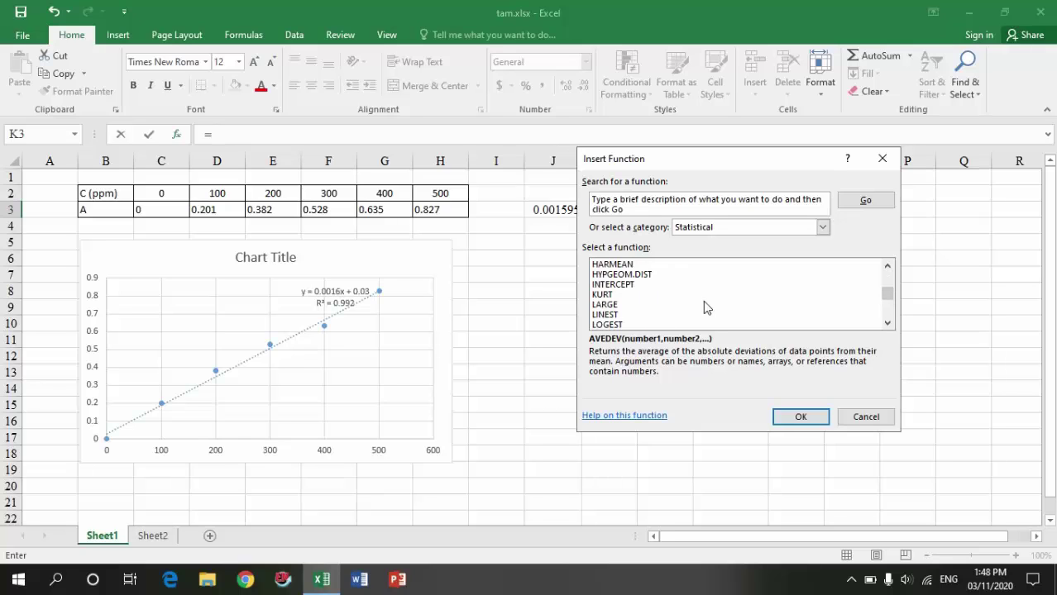
{"action": "left_click", "coordinate": [626, 285]}
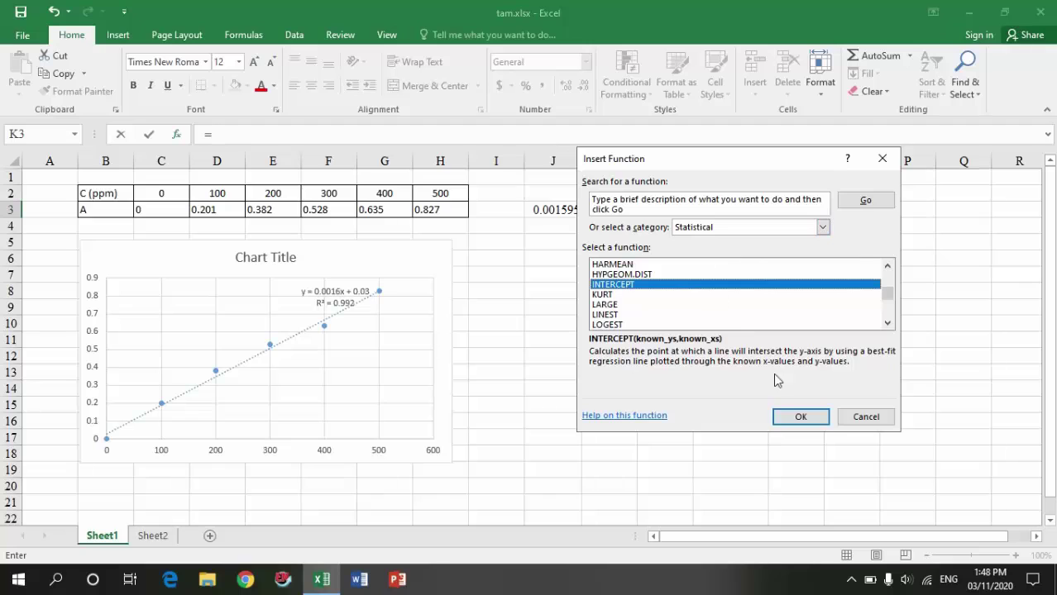
{"action": "left_click", "coordinate": [802, 418]}
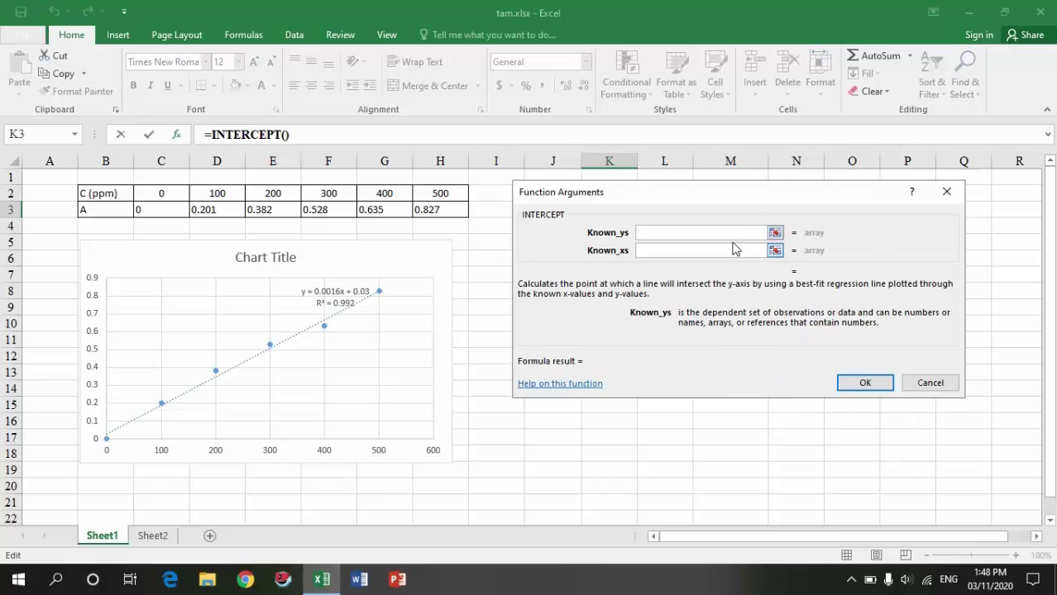
Step: Set INTERCEPT's known y's to C3:H3 and known x's to C2:H2, returning 0.030048
{"action": "left_click", "coordinate": [775, 232]}
{"action": "left_click_drag", "start_coordinate": [162, 210], "coordinate": [440, 210]}
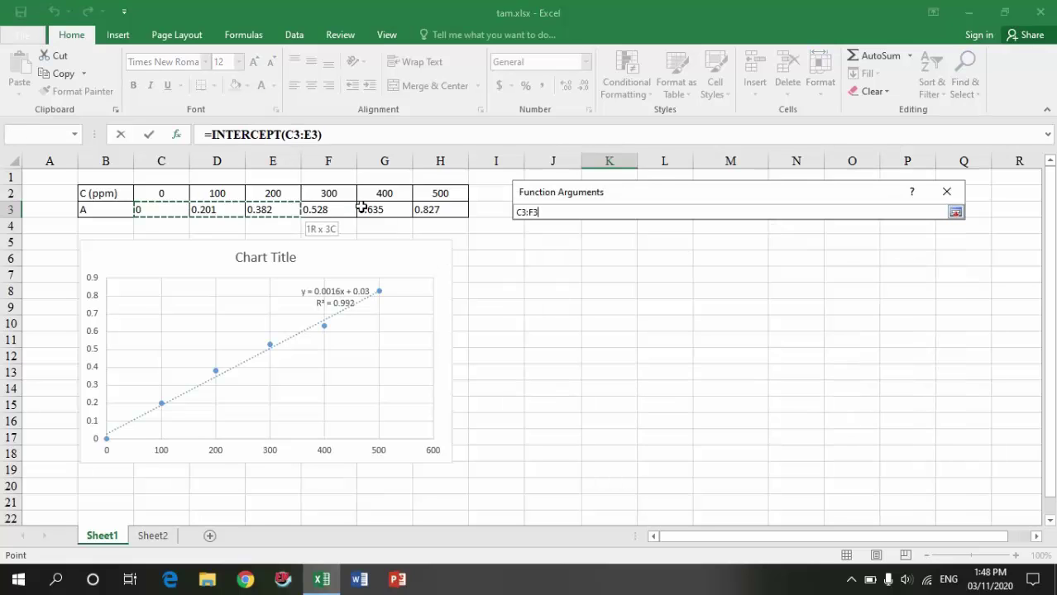
{"action": "left_click", "coordinate": [955, 213]}
{"action": "left_click", "coordinate": [775, 249]}
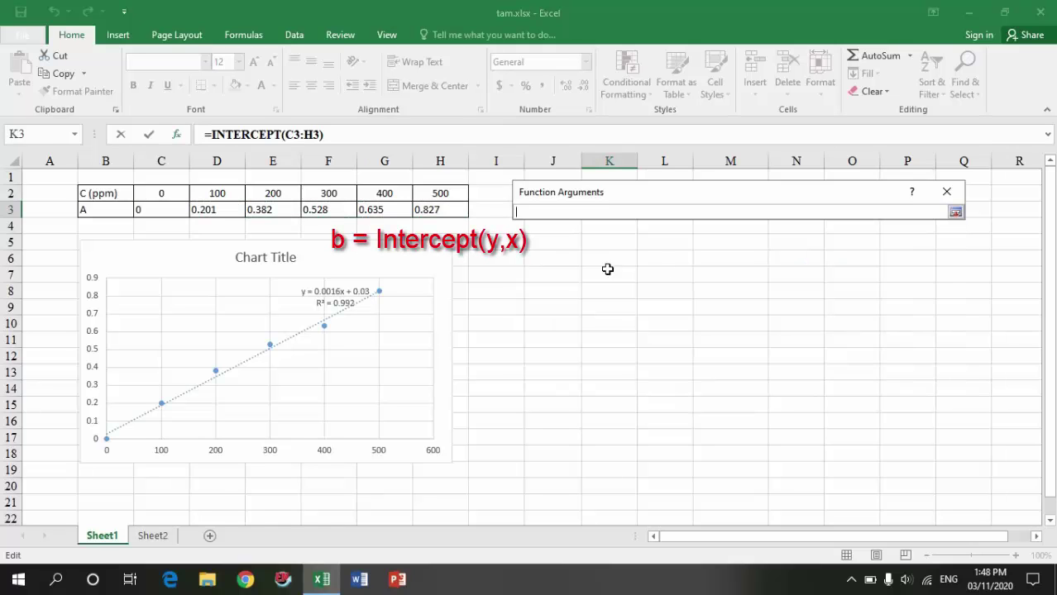
{"action": "left_click_drag", "start_coordinate": [157, 193], "coordinate": [446, 194]}
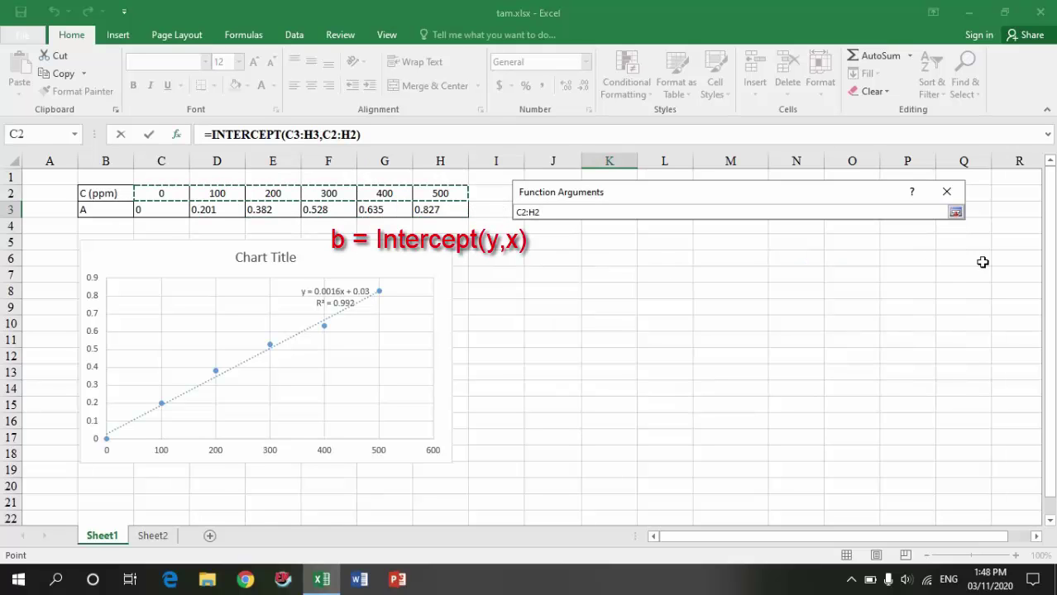
{"action": "left_click", "coordinate": [955, 213]}
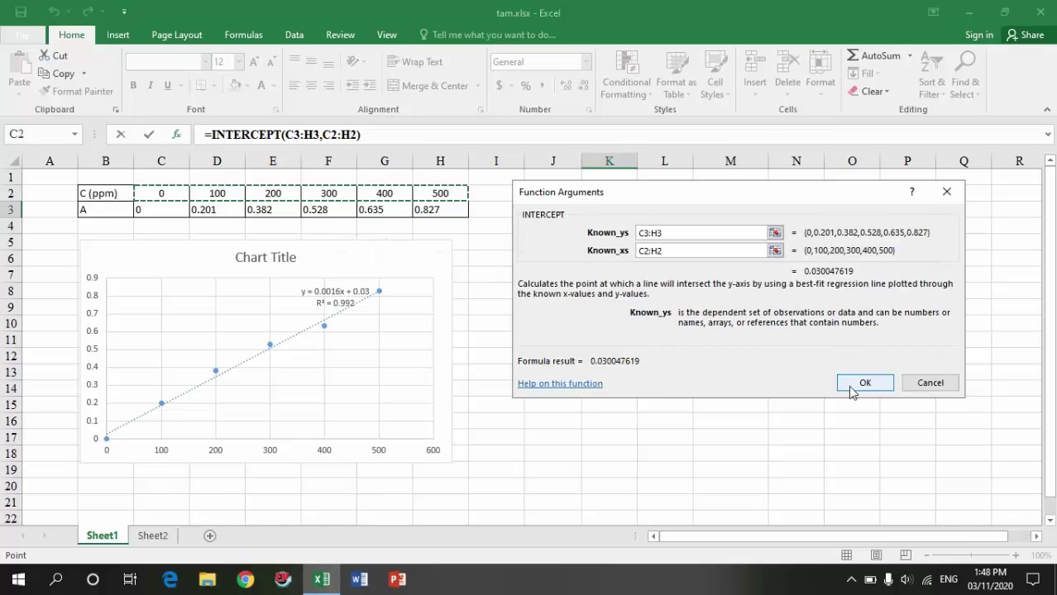
{"action": "left_click", "coordinate": [853, 387]}
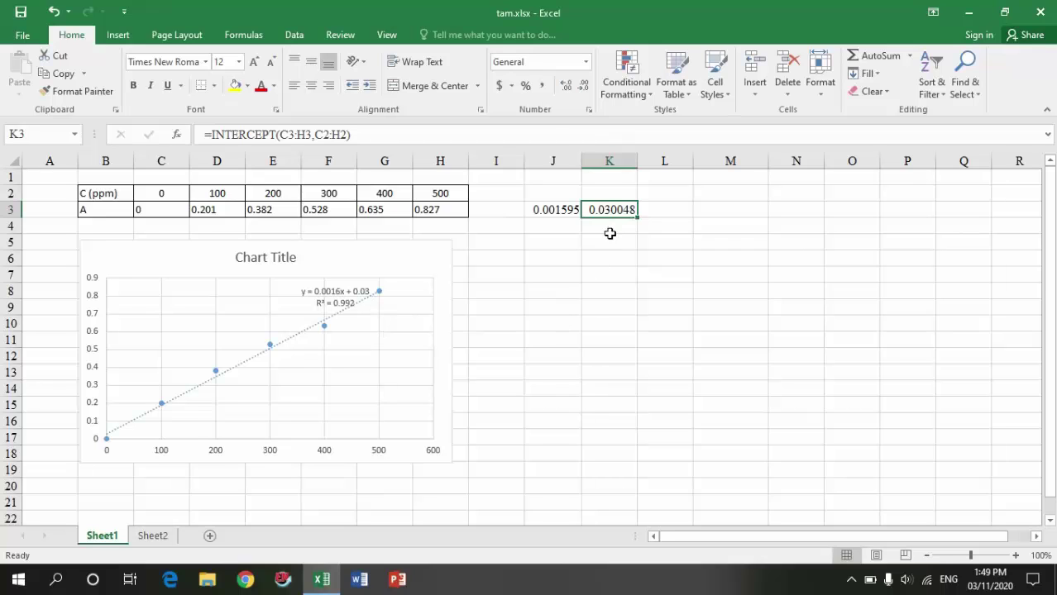
Step: Format K3 as a Number and adjust decimals so it displays 0.030048
{"action": "left_click", "coordinate": [565, 86]}
{"action": "left_click", "coordinate": [566, 86]}
{"action": "left_click", "coordinate": [566, 86]}
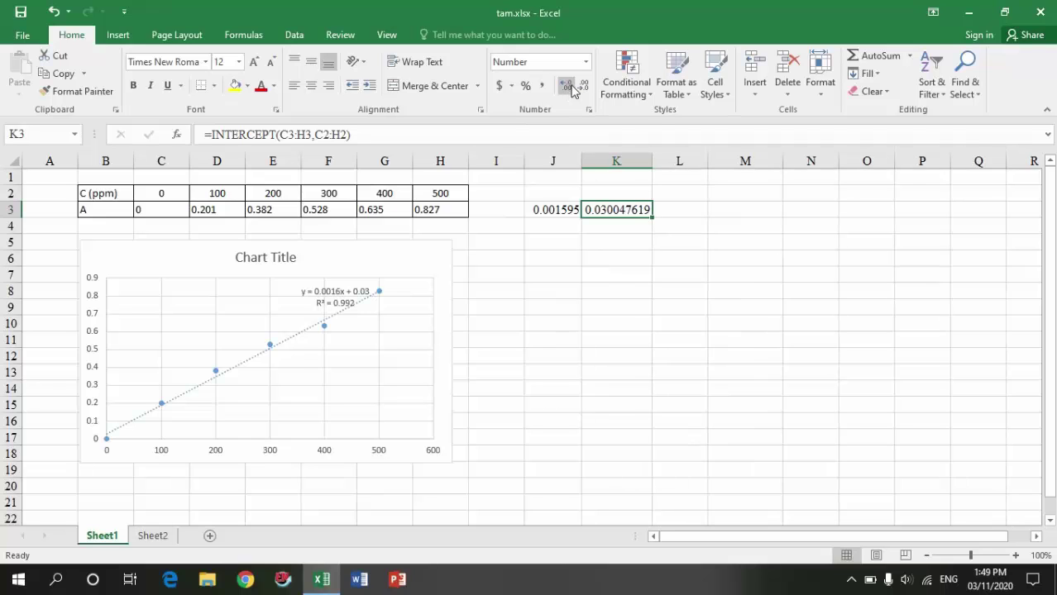
{"action": "left_click", "coordinate": [584, 88]}
{"action": "left_click", "coordinate": [586, 88]}
{"action": "left_click", "coordinate": [586, 87]}
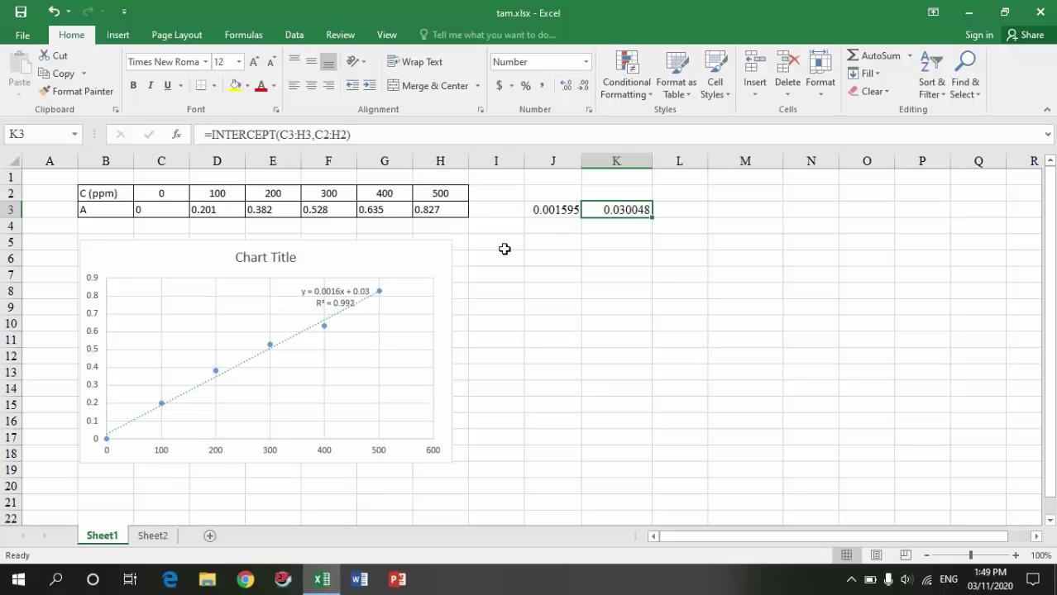
Step: Compare the SLOPE formula in J3 with the INTERCEPT formula in K3, ending on J5
{"action": "left_click", "coordinate": [554, 243]}
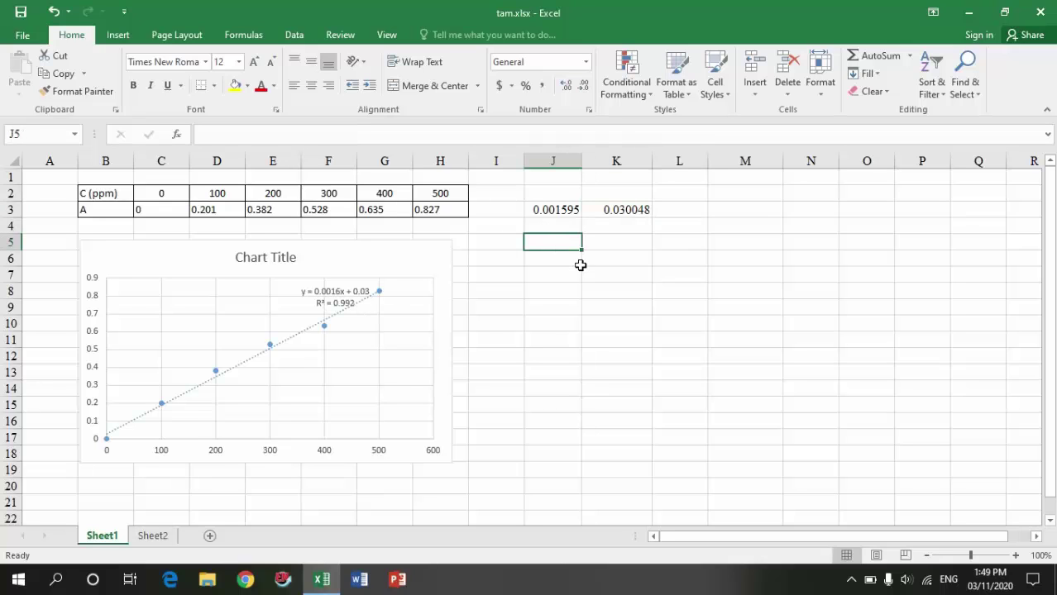
{"action": "left_click", "coordinate": [564, 209]}
{"action": "left_click", "coordinate": [607, 210]}
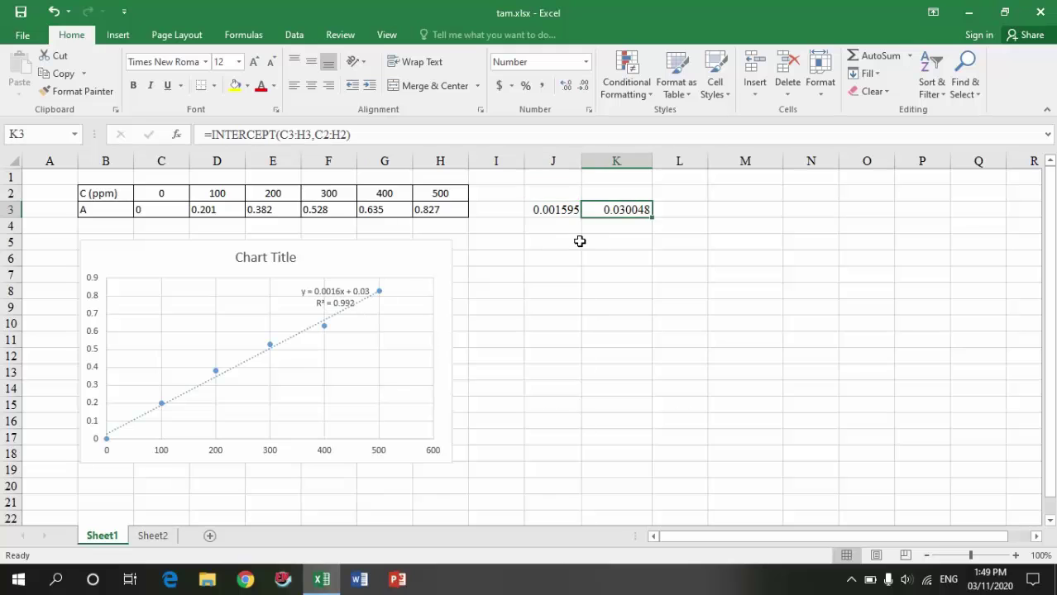
{"action": "left_click", "coordinate": [572, 212]}
{"action": "left_click", "coordinate": [595, 211]}
{"action": "left_click", "coordinate": [552, 210]}
{"action": "left_click", "coordinate": [590, 209]}
{"action": "left_click", "coordinate": [547, 215]}
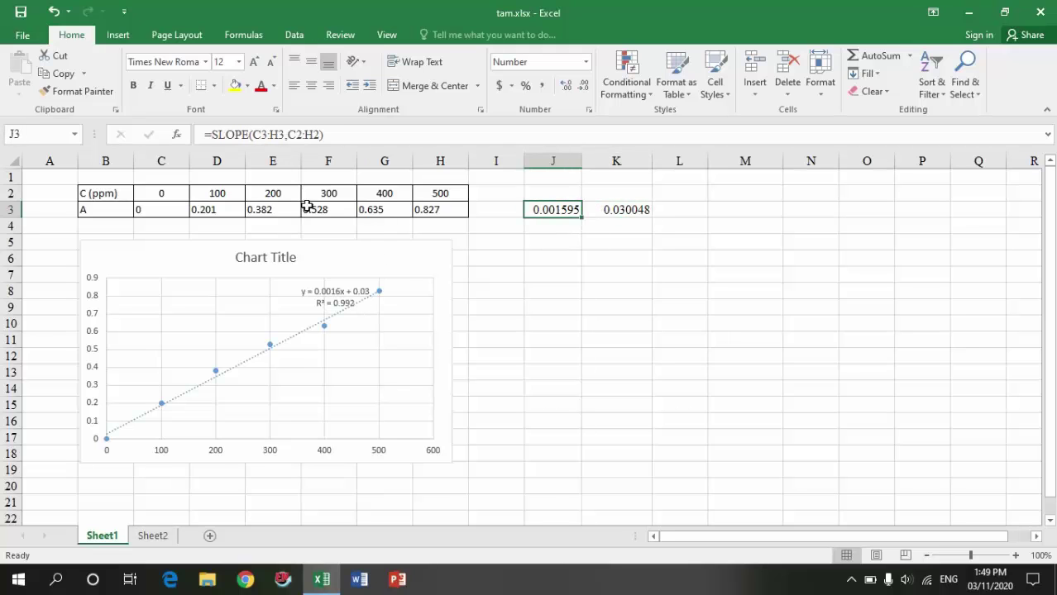
{"action": "left_click", "coordinate": [550, 250]}
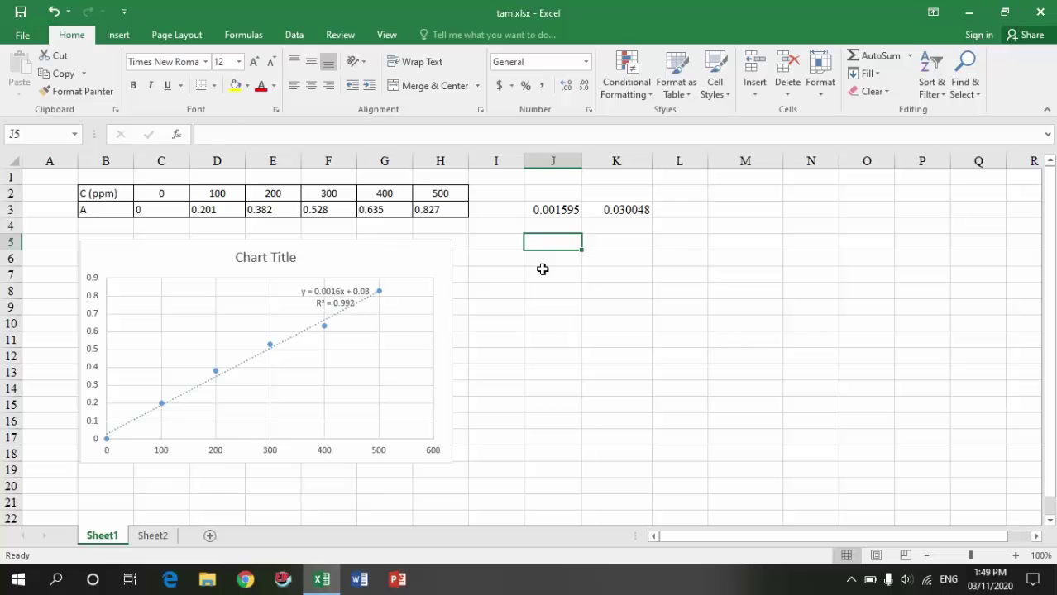
Step: Choose LINEST from the Statistical function category for cell J5
{"action": "left_click", "coordinate": [176, 134]}
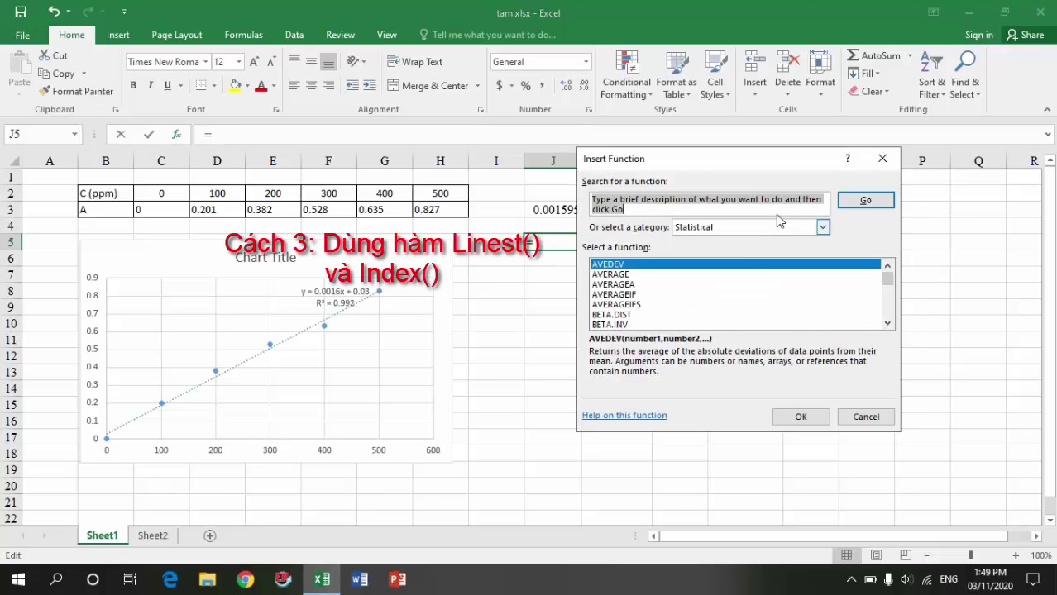
{"action": "left_click", "coordinate": [822, 227]}
{"action": "left_click", "coordinate": [822, 228]}
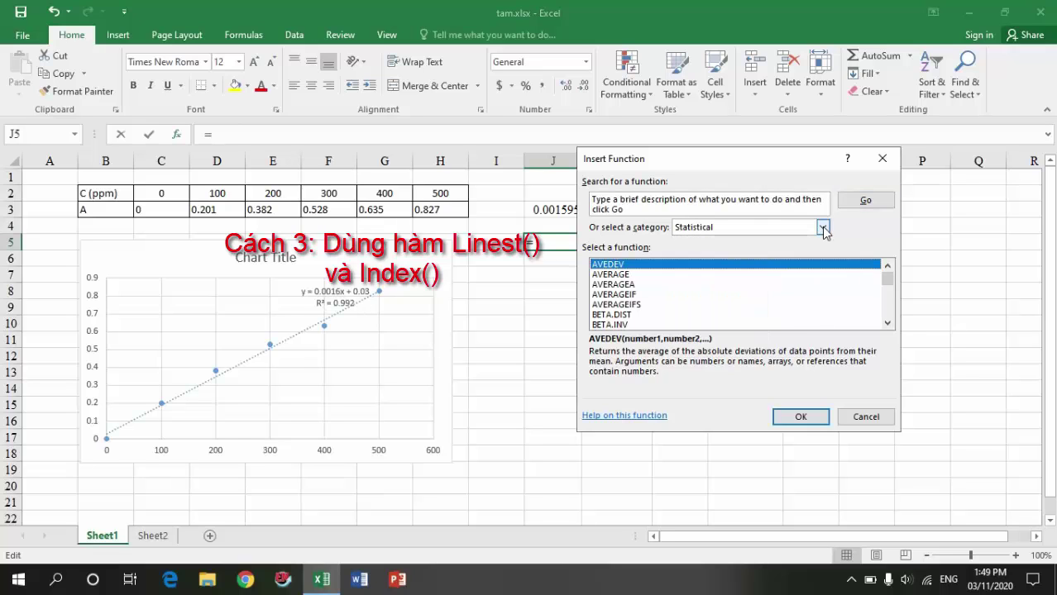
{"action": "left_click", "coordinate": [891, 310]}
{"action": "left_click", "coordinate": [890, 310]}
{"action": "left_click", "coordinate": [891, 311]}
{"action": "left_click", "coordinate": [891, 311]}
{"action": "left_click", "coordinate": [890, 311]}
{"action": "left_click", "coordinate": [890, 311]}
{"action": "left_click", "coordinate": [891, 311]}
{"action": "left_click", "coordinate": [890, 311]}
{"action": "left_click", "coordinate": [615, 318]}
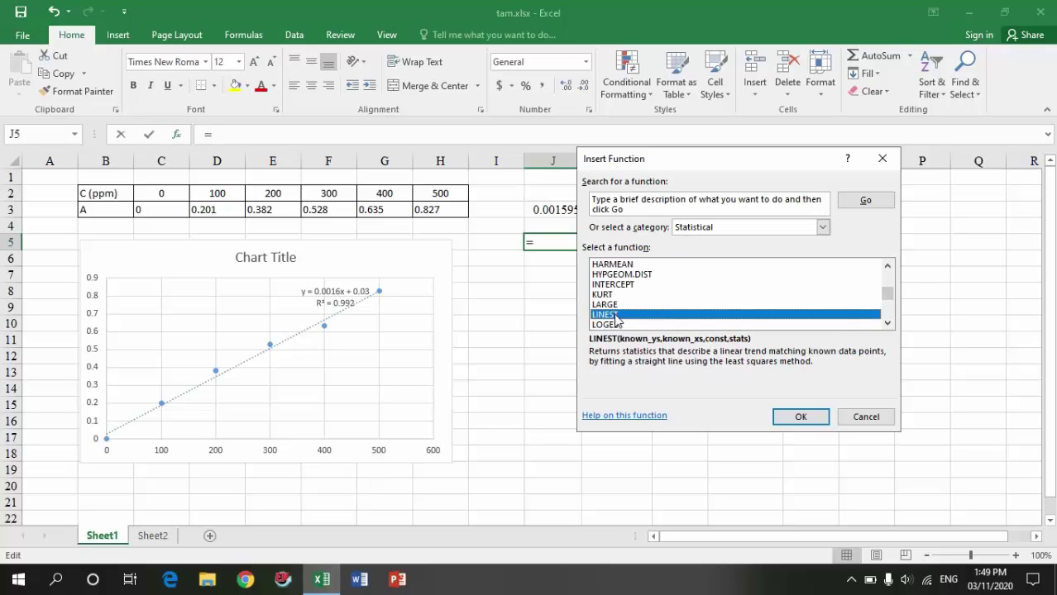
{"action": "left_click", "coordinate": [801, 417]}
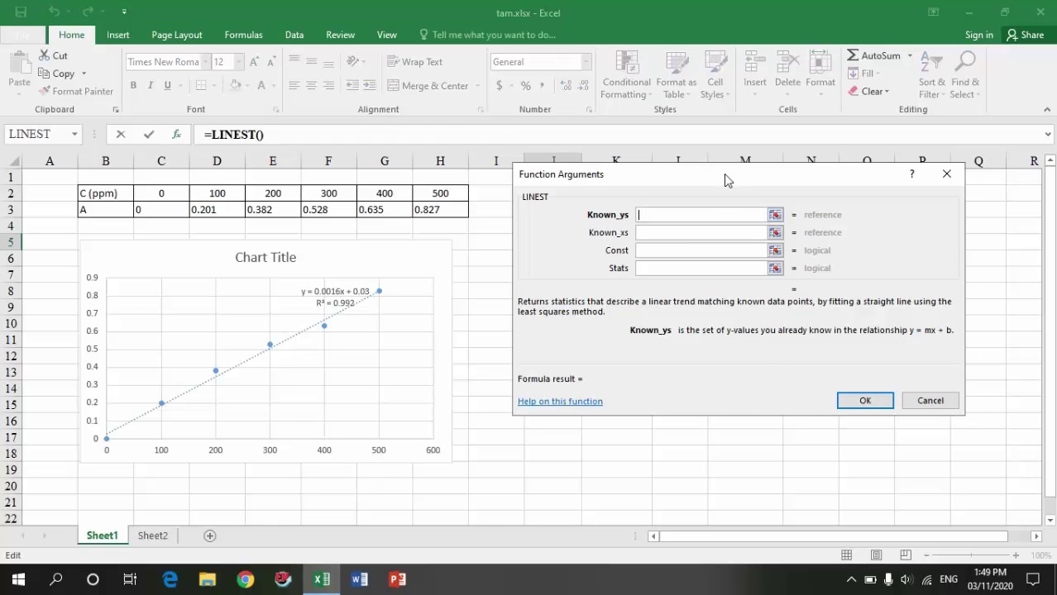
{"action": "left_click_drag", "start_coordinate": [723, 174], "coordinate": [810, 181]}
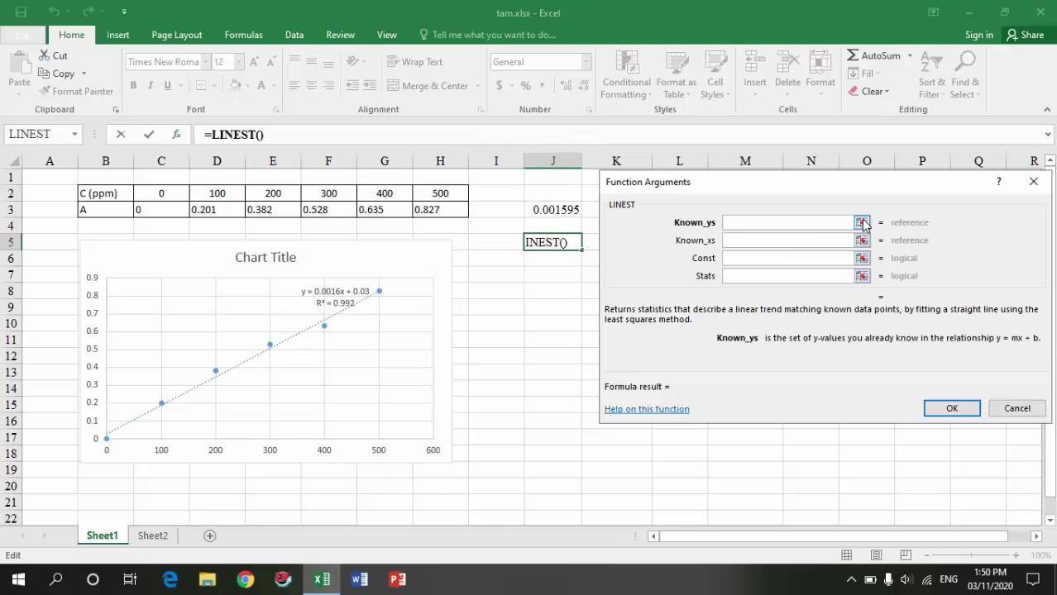
Step: Set LINEST's known y's to C3:H3 and known x's to C2:H2, previewing 0.001595143
{"action": "left_click", "coordinate": [862, 223]}
{"action": "left_click_drag", "start_coordinate": [136, 209], "coordinate": [454, 215]}
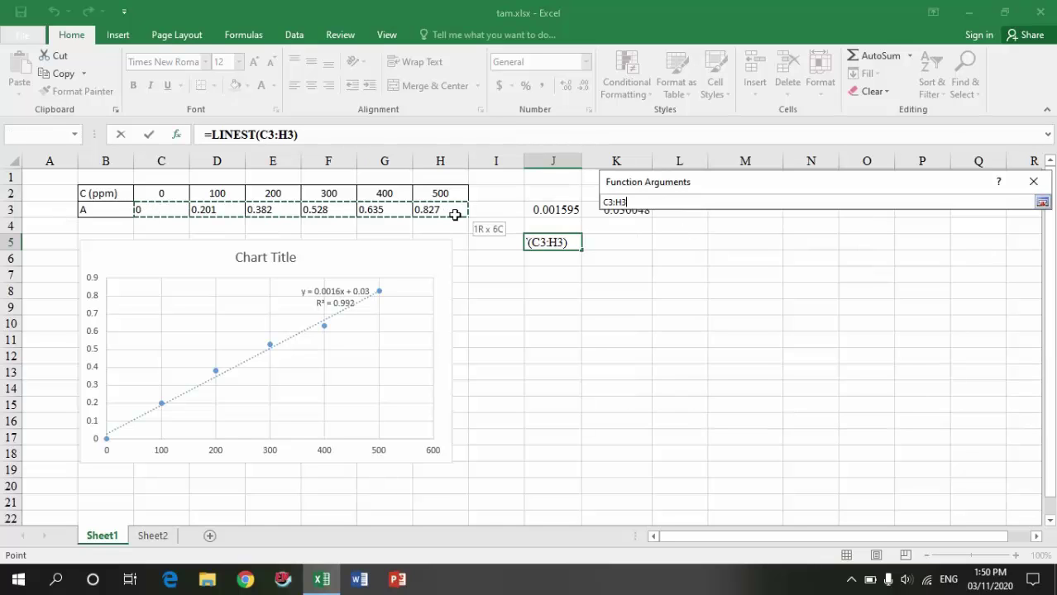
{"action": "left_click", "coordinate": [1042, 203]}
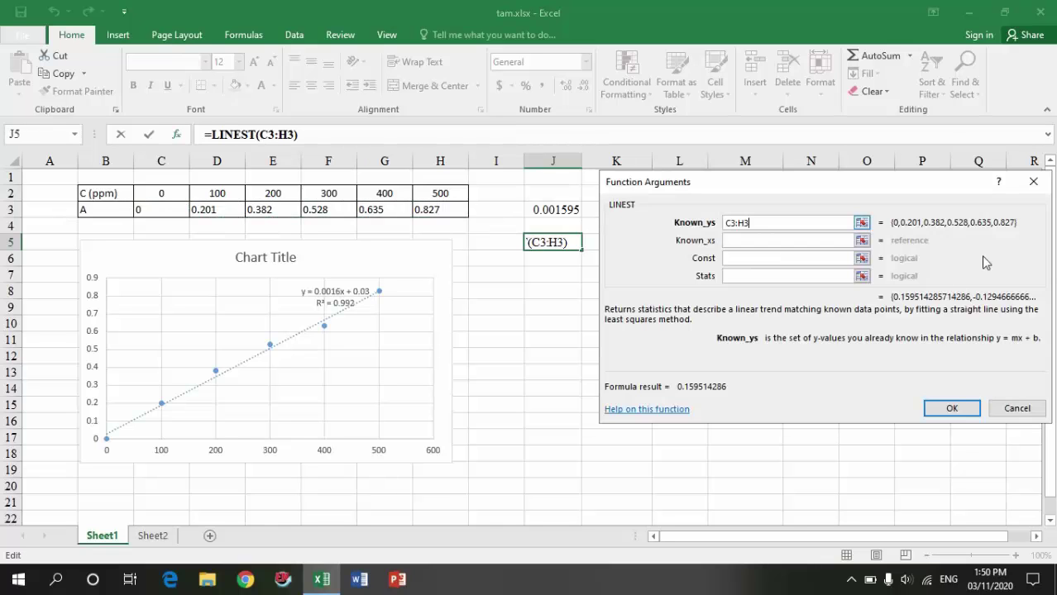
{"action": "left_click", "coordinate": [861, 240]}
{"action": "left_click_drag", "start_coordinate": [147, 195], "coordinate": [421, 195]}
{"action": "left_click", "coordinate": [1041, 202]}
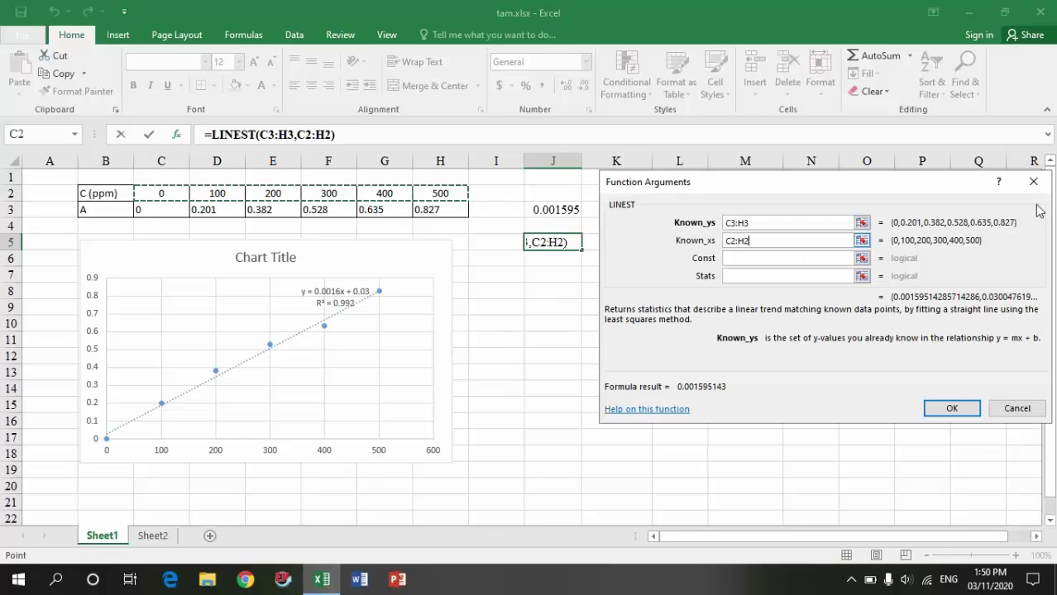
Step: Leave Const blank, set Stats to true for =LINEST(C3:H3,C2:H2,,true), and open LINEST help
{"action": "left_click", "coordinate": [771, 260]}
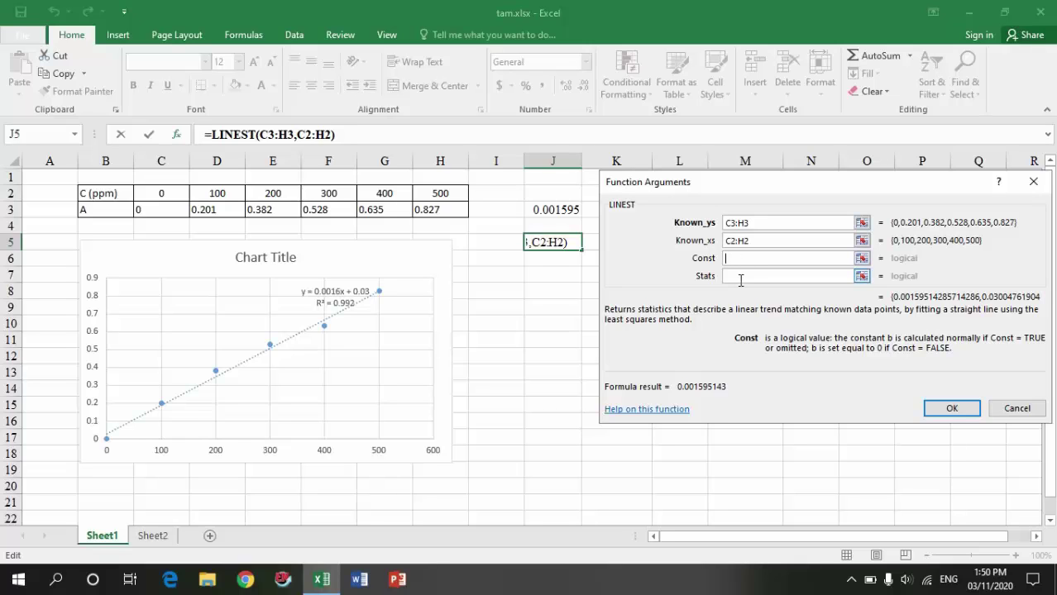
{"action": "left_click", "coordinate": [742, 278]}
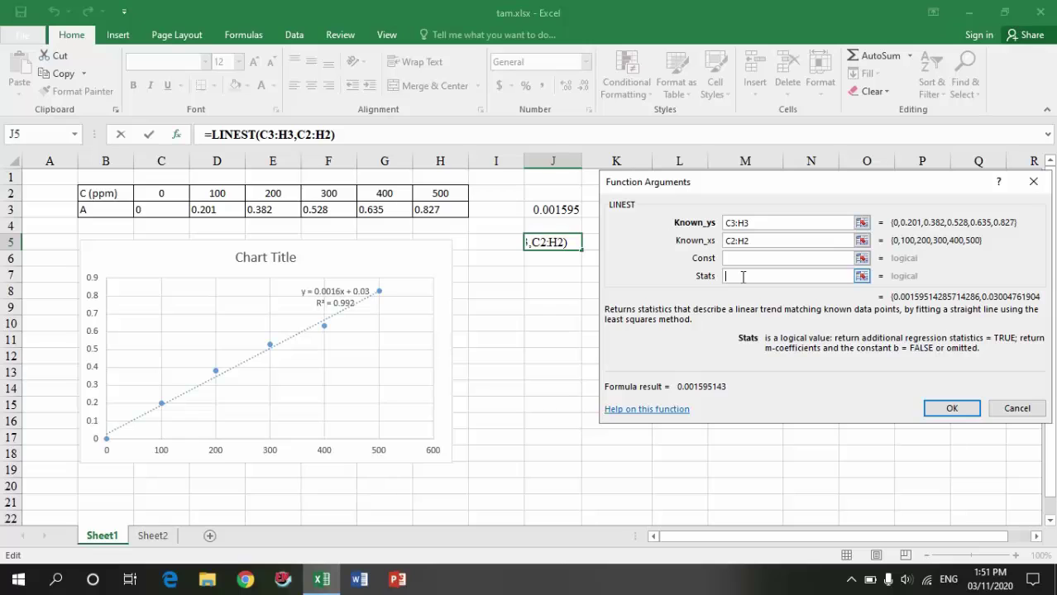
{"action": "type", "text": "true"}
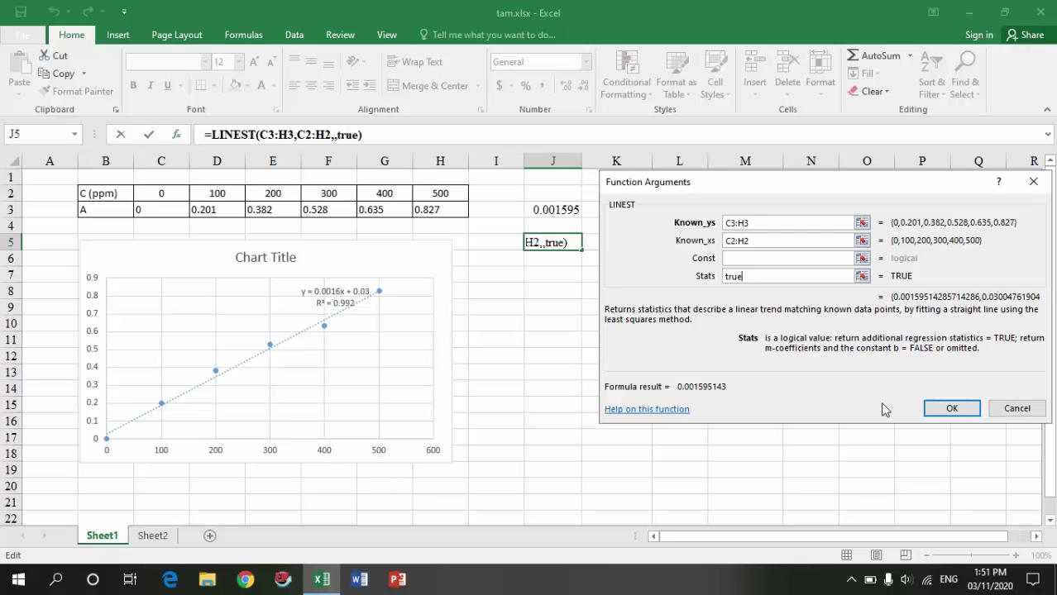
{"action": "left_click", "coordinate": [650, 413]}
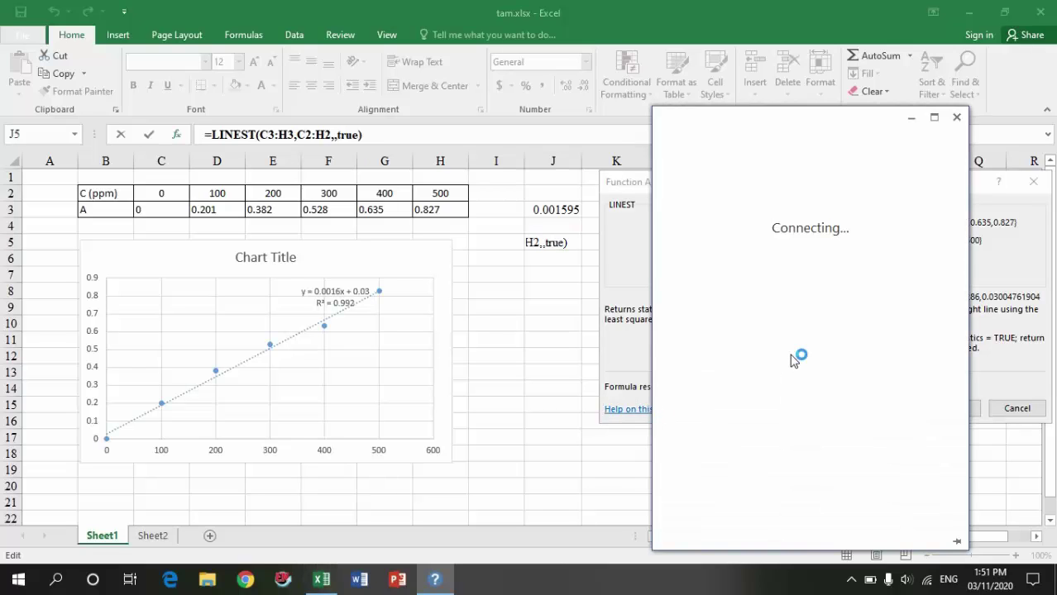
Step: Scroll the LINEST help to the table describing standard errors, r² and other regression statistics
{"action": "scroll", "coordinate": [878, 338], "scroll_direction": "down", "scroll_amount": 5}
{"action": "scroll", "coordinate": [859, 348], "scroll_direction": "down", "scroll_amount": 5}
{"action": "scroll", "coordinate": [846, 357], "scroll_direction": "down", "scroll_amount": 3}
{"action": "scroll", "coordinate": [846, 357], "scroll_direction": "down", "scroll_amount": 3}
{"action": "scroll", "coordinate": [846, 357], "scroll_direction": "down", "scroll_amount": 3}
{"action": "scroll", "coordinate": [846, 357], "scroll_direction": "down", "scroll_amount": 3}
{"action": "scroll", "coordinate": [845, 358], "scroll_direction": "down", "scroll_amount": 2}
{"action": "scroll", "coordinate": [845, 358], "scroll_direction": "down", "scroll_amount": 3}
{"action": "scroll", "coordinate": [845, 358], "scroll_direction": "down", "scroll_amount": 1}
{"action": "scroll", "coordinate": [845, 358], "scroll_direction": "down", "scroll_amount": 2}
{"action": "scroll", "coordinate": [845, 360], "scroll_direction": "up", "scroll_amount": 2}
{"action": "scroll", "coordinate": [845, 360], "scroll_direction": "up", "scroll_amount": 1}
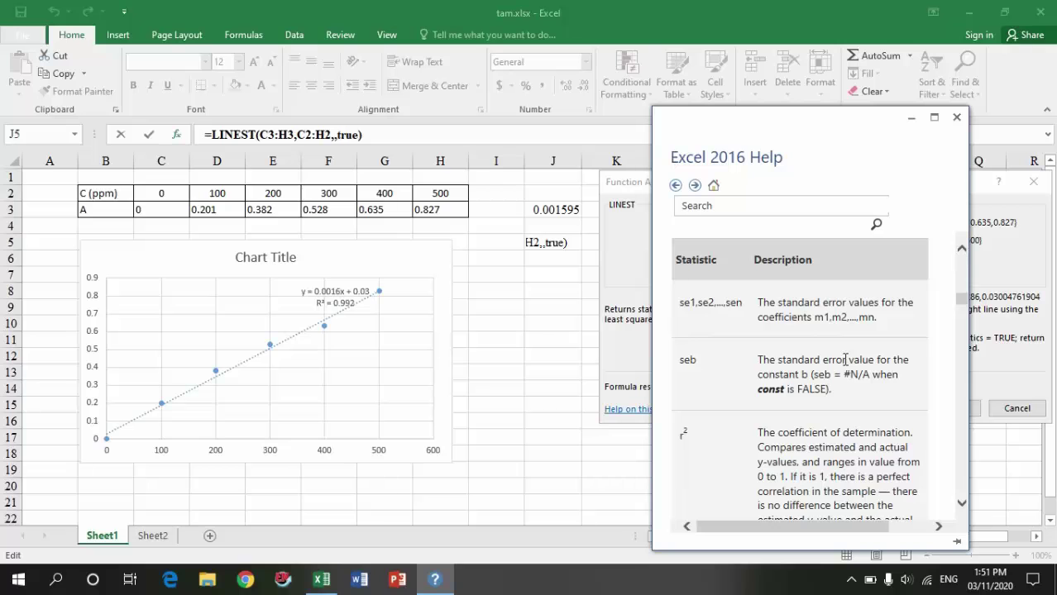
{"action": "scroll", "coordinate": [845, 360], "scroll_direction": "down", "scroll_amount": 1}
{"action": "scroll", "coordinate": [845, 360], "scroll_direction": "down", "scroll_amount": 3}
{"action": "scroll", "coordinate": [845, 359], "scroll_direction": "down", "scroll_amount": 5}
{"action": "scroll", "coordinate": [845, 359], "scroll_direction": "down", "scroll_amount": 3}
{"action": "scroll", "coordinate": [845, 359], "scroll_direction": "down", "scroll_amount": 6}
{"action": "scroll", "coordinate": [845, 359], "scroll_direction": "down", "scroll_amount": 4}
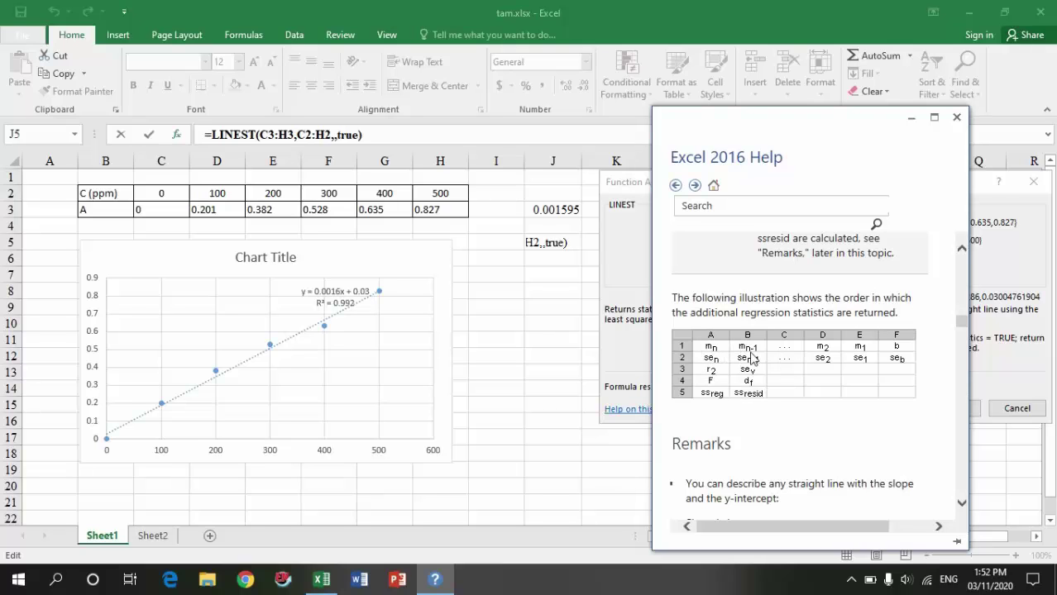
{"action": "scroll", "coordinate": [768, 374], "scroll_direction": "up", "scroll_amount": 4}
{"action": "scroll", "coordinate": [769, 374], "scroll_direction": "up", "scroll_amount": 3}
{"action": "scroll", "coordinate": [768, 373], "scroll_direction": "up", "scroll_amount": 1}
{"action": "scroll", "coordinate": [769, 374], "scroll_direction": "up", "scroll_amount": 4}
{"action": "scroll", "coordinate": [769, 373], "scroll_direction": "up", "scroll_amount": 5}
{"action": "scroll", "coordinate": [769, 373], "scroll_direction": "up", "scroll_amount": 3}
{"action": "scroll", "coordinate": [769, 374], "scroll_direction": "up", "scroll_amount": 4}
{"action": "scroll", "coordinate": [769, 373], "scroll_direction": "up", "scroll_amount": 3}
{"action": "scroll", "coordinate": [769, 377], "scroll_direction": "down", "scroll_amount": 3}
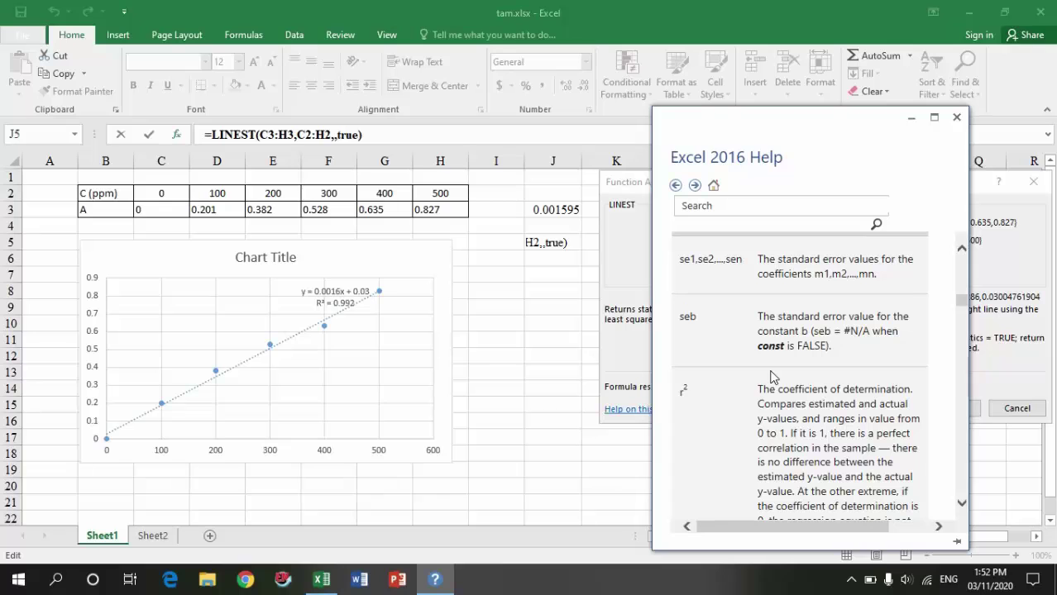
Step: Scroll through the LINEST help article to read about its arguments
{"action": "scroll", "coordinate": [769, 376], "scroll_direction": "up", "scroll_amount": 3}
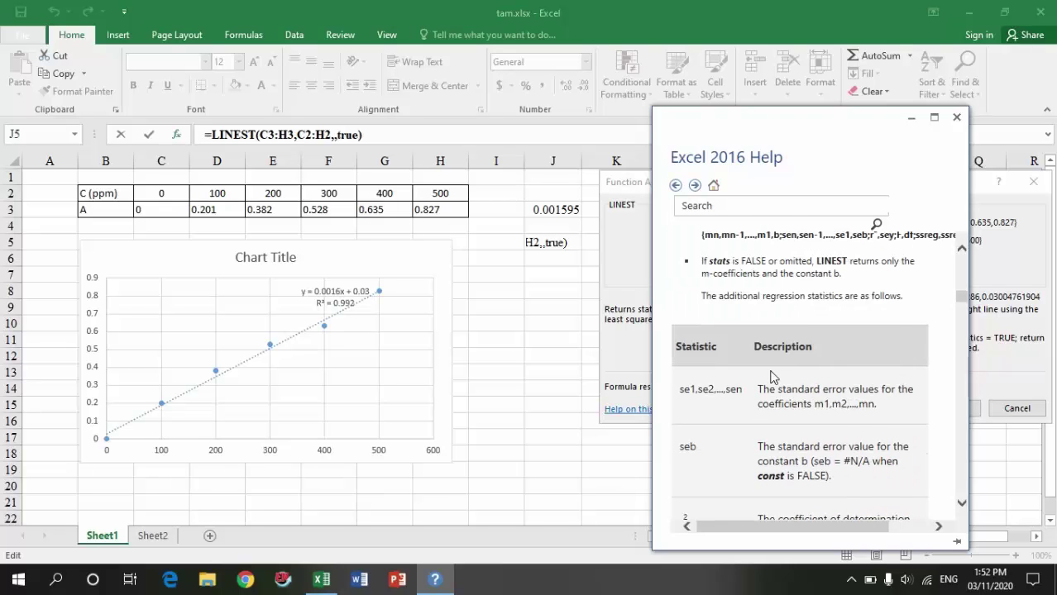
{"action": "scroll", "coordinate": [770, 377], "scroll_direction": "up", "scroll_amount": 4}
{"action": "scroll", "coordinate": [770, 376], "scroll_direction": "up", "scroll_amount": 2}
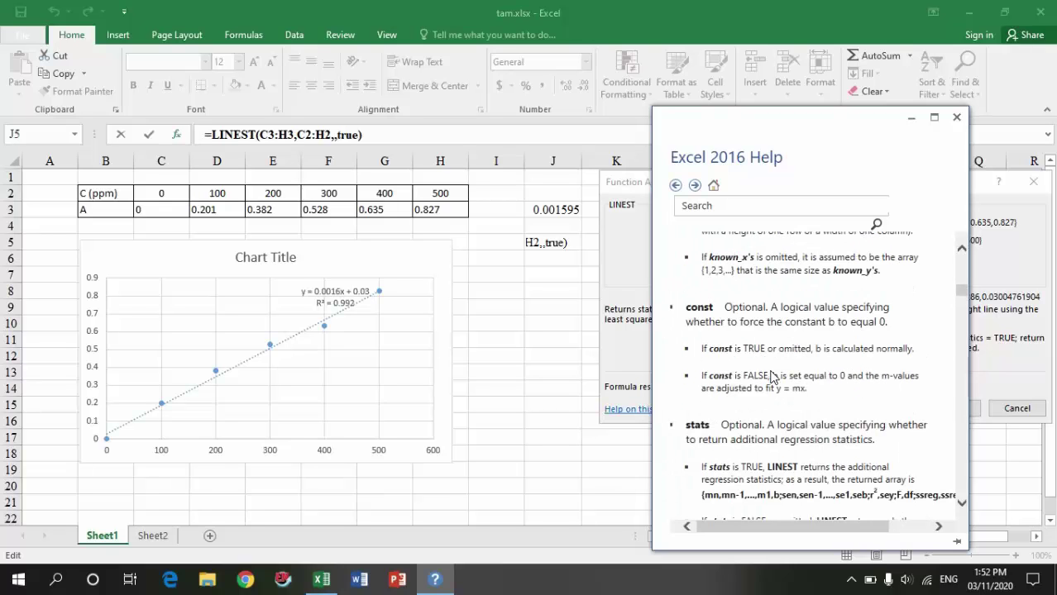
{"action": "scroll", "coordinate": [770, 376], "scroll_direction": "up", "scroll_amount": 2}
{"action": "scroll", "coordinate": [770, 376], "scroll_direction": "up", "scroll_amount": 4}
{"action": "scroll", "coordinate": [770, 377], "scroll_direction": "down", "scroll_amount": 5}
{"action": "scroll", "coordinate": [770, 376], "scroll_direction": "down", "scroll_amount": 4}
{"action": "scroll", "coordinate": [769, 376], "scroll_direction": "down", "scroll_amount": 4}
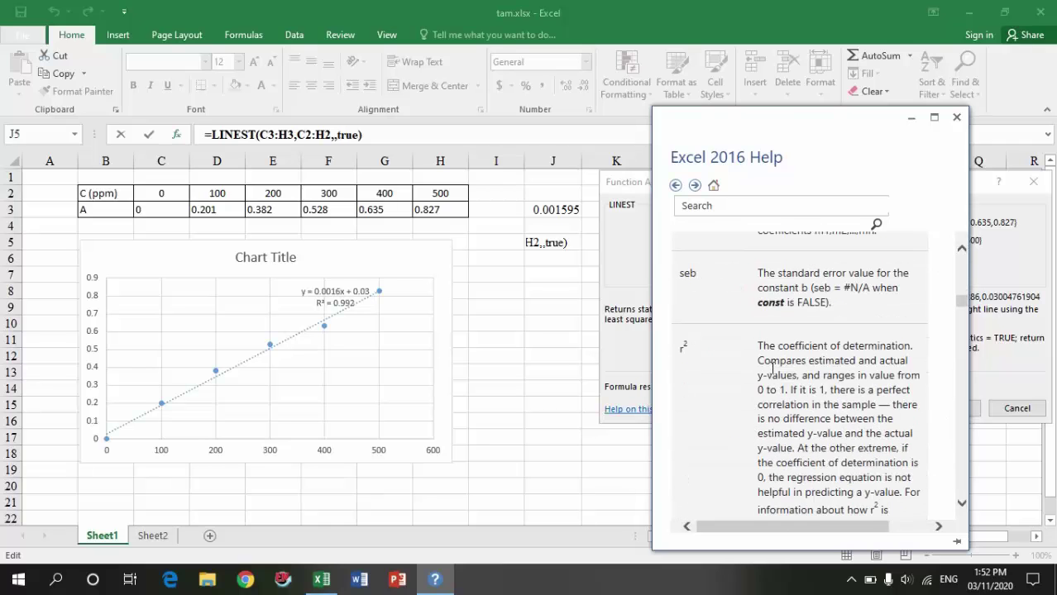
{"action": "scroll", "coordinate": [772, 368], "scroll_direction": "up", "scroll_amount": 2}
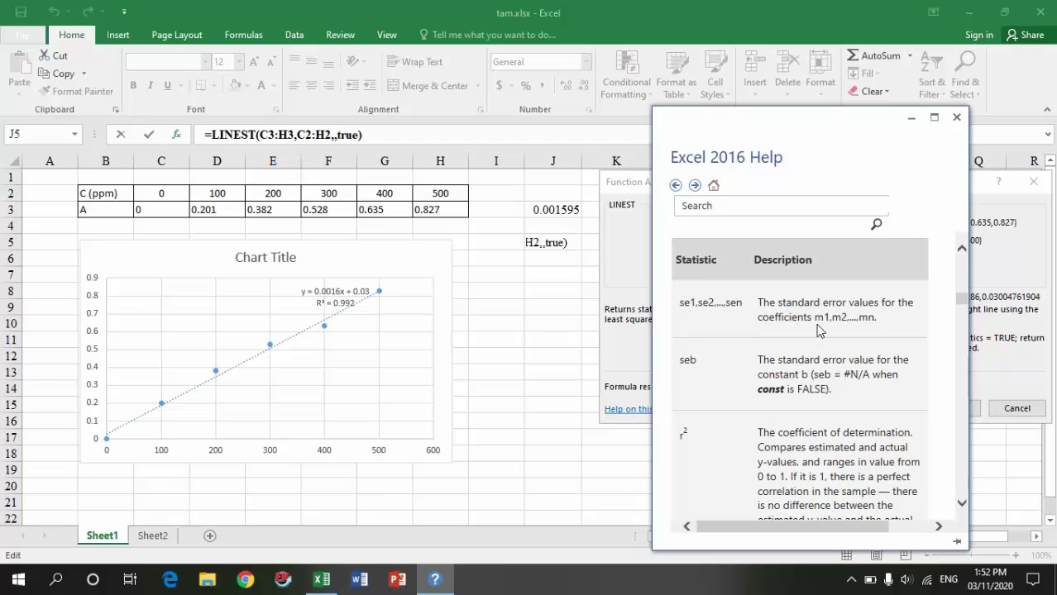
{"action": "scroll", "coordinate": [819, 331], "scroll_direction": "down", "scroll_amount": 3}
{"action": "scroll", "coordinate": [819, 331], "scroll_direction": "down", "scroll_amount": 3}
{"action": "scroll", "coordinate": [819, 331], "scroll_direction": "down", "scroll_amount": 3}
{"action": "scroll", "coordinate": [819, 331], "scroll_direction": "down", "scroll_amount": 3}
{"action": "scroll", "coordinate": [818, 331], "scroll_direction": "up", "scroll_amount": 2}
{"action": "scroll", "coordinate": [819, 331], "scroll_direction": "up", "scroll_amount": 3}
{"action": "scroll", "coordinate": [818, 330], "scroll_direction": "up", "scroll_amount": 3}
{"action": "scroll", "coordinate": [821, 332], "scroll_direction": "up", "scroll_amount": 2}
{"action": "scroll", "coordinate": [821, 333], "scroll_direction": "up", "scroll_amount": 2}
{"action": "scroll", "coordinate": [821, 333], "scroll_direction": "up", "scroll_amount": 2}
{"action": "scroll", "coordinate": [821, 333], "scroll_direction": "up", "scroll_amount": 2}
{"action": "scroll", "coordinate": [821, 333], "scroll_direction": "down", "scroll_amount": 3}
{"action": "scroll", "coordinate": [821, 334], "scroll_direction": "down", "scroll_amount": 3}
{"action": "scroll", "coordinate": [821, 333], "scroll_direction": "down", "scroll_amount": 3}
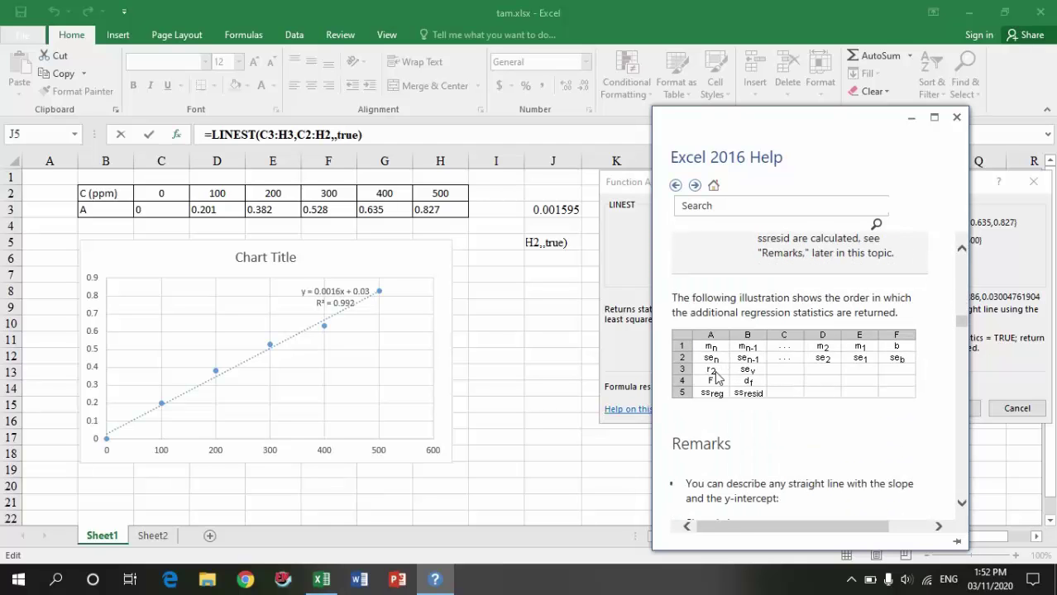
{"action": "scroll", "coordinate": [769, 387], "scroll_direction": "up", "scroll_amount": 3}
{"action": "scroll", "coordinate": [769, 387], "scroll_direction": "up", "scroll_amount": 3}
{"action": "scroll", "coordinate": [769, 387], "scroll_direction": "up", "scroll_amount": 3}
{"action": "scroll", "coordinate": [769, 387], "scroll_direction": "up", "scroll_amount": 1}
{"action": "scroll", "coordinate": [769, 385], "scroll_direction": "up", "scroll_amount": 1}
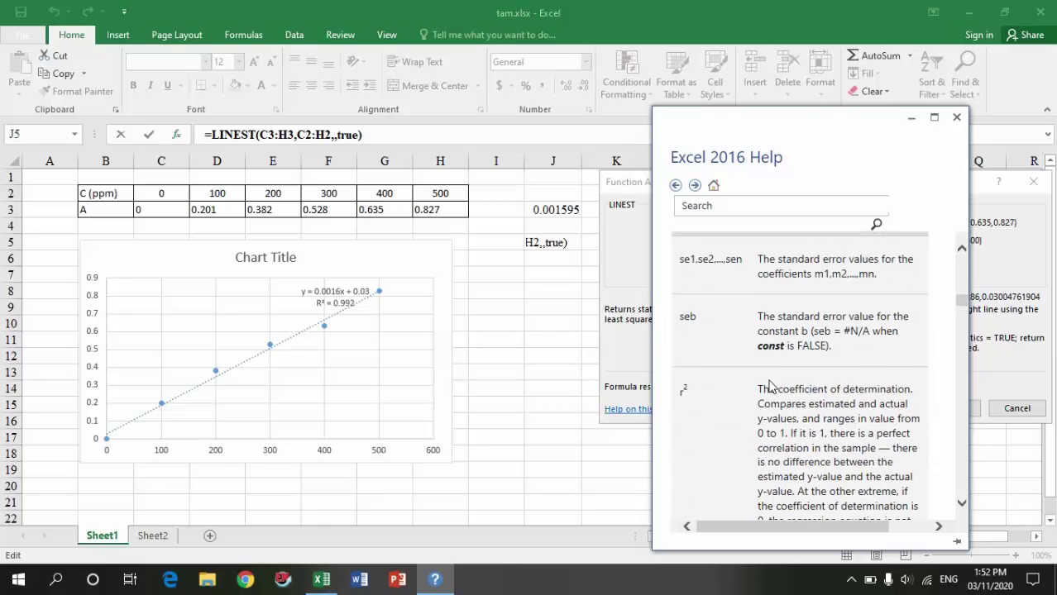
{"action": "scroll", "coordinate": [769, 387], "scroll_direction": "down", "scroll_amount": 4}
{"action": "scroll", "coordinate": [769, 386], "scroll_direction": "down", "scroll_amount": 5}
{"action": "scroll", "coordinate": [769, 386], "scroll_direction": "down", "scroll_amount": 6}
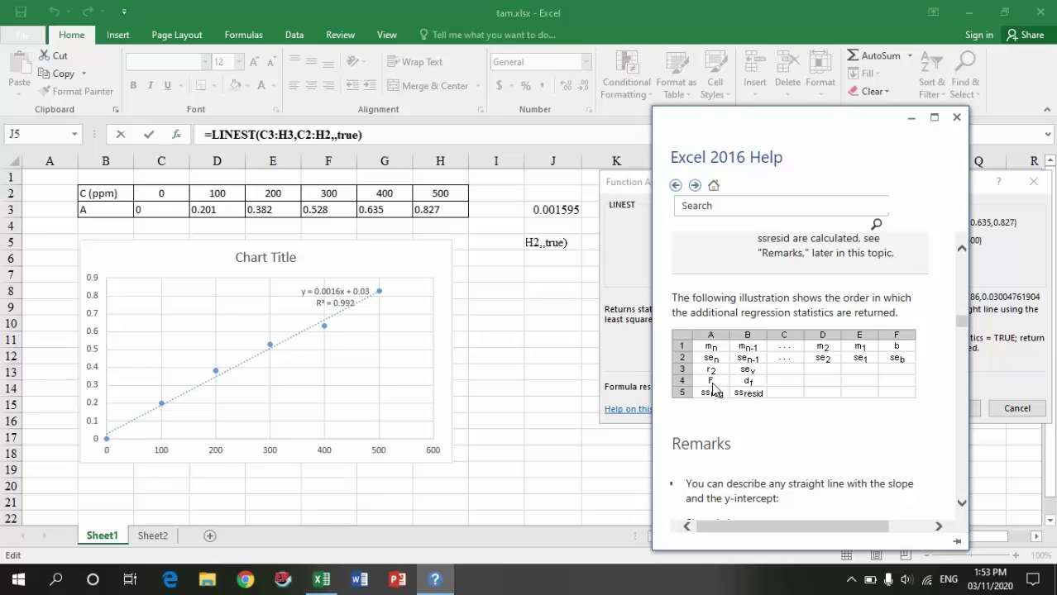
Step: Finish the help, close it, and confirm =LINEST(C3:H3,C2:H2,,TRUE) in J5, showing 0.001595
{"action": "scroll", "coordinate": [714, 387], "scroll_direction": "up", "scroll_amount": 2}
{"action": "scroll", "coordinate": [754, 378], "scroll_direction": "up", "scroll_amount": 3}
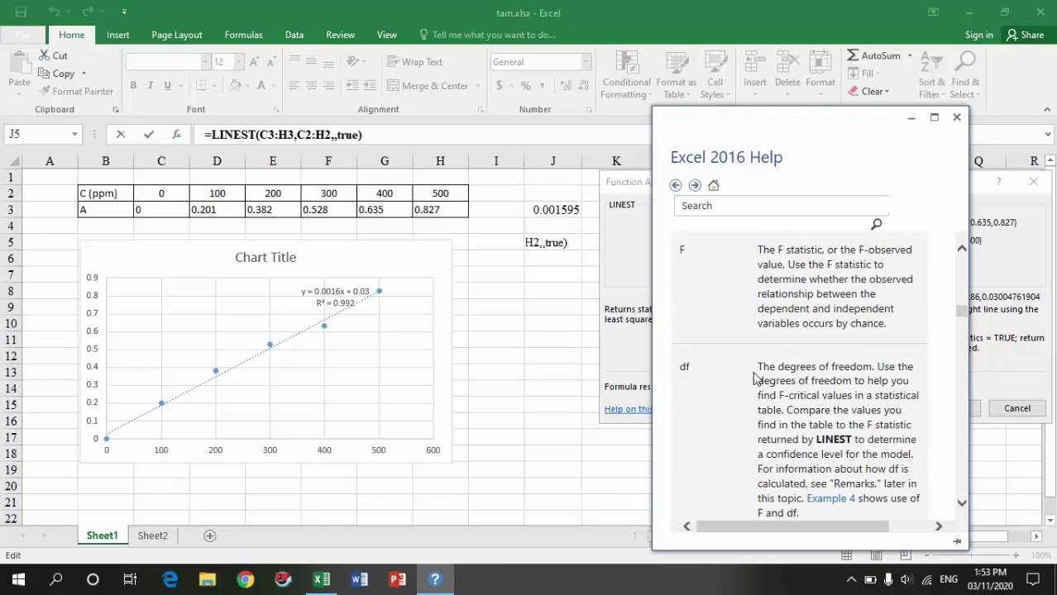
{"action": "scroll", "coordinate": [754, 378], "scroll_direction": "up", "scroll_amount": 1}
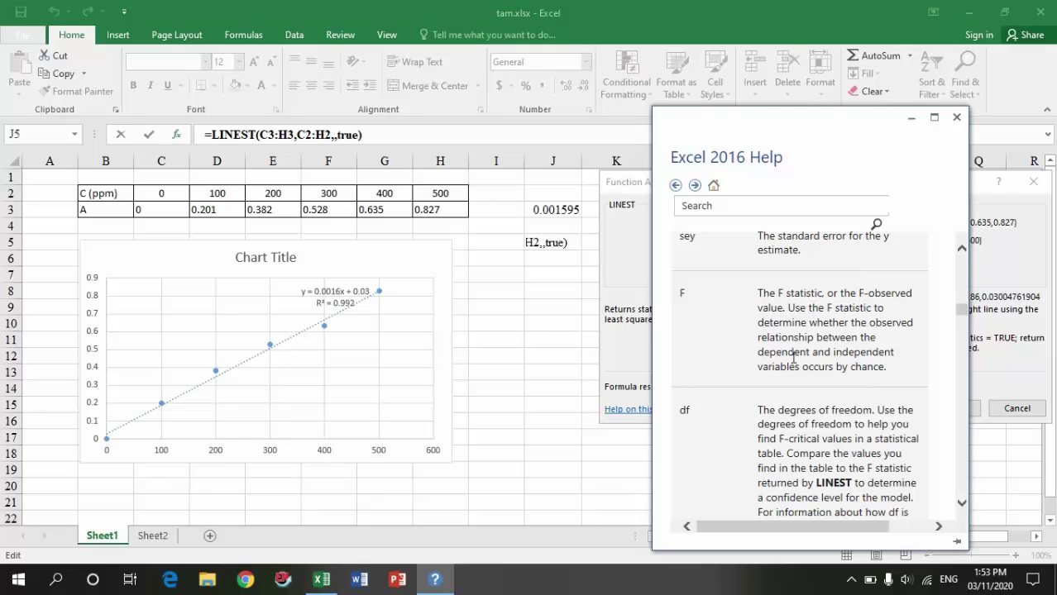
{"action": "scroll", "coordinate": [793, 357], "scroll_direction": "down", "scroll_amount": 3}
{"action": "scroll", "coordinate": [769, 397], "scroll_direction": "down", "scroll_amount": 4}
{"action": "scroll", "coordinate": [752, 430], "scroll_direction": "down", "scroll_amount": 2}
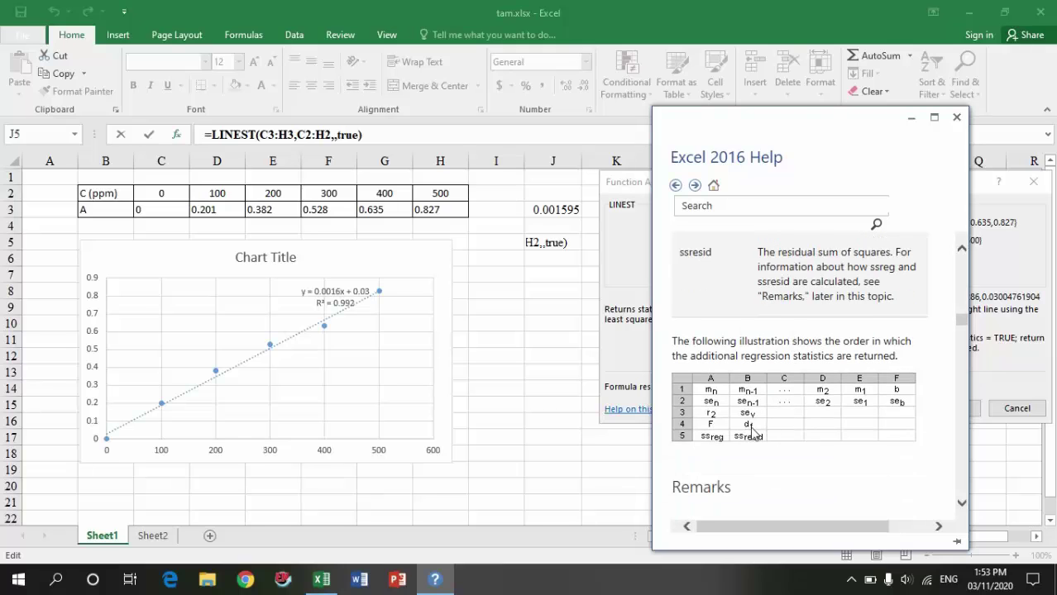
{"action": "scroll", "coordinate": [731, 438], "scroll_direction": "up", "scroll_amount": 2}
{"action": "scroll", "coordinate": [731, 430], "scroll_direction": "up", "scroll_amount": 1}
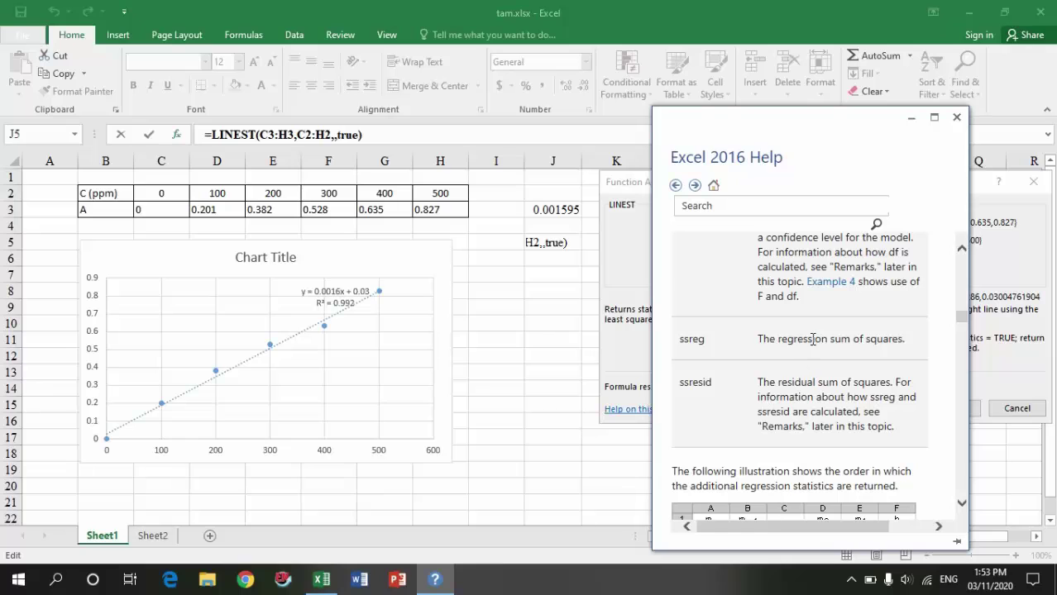
{"action": "left_click", "coordinate": [956, 116]}
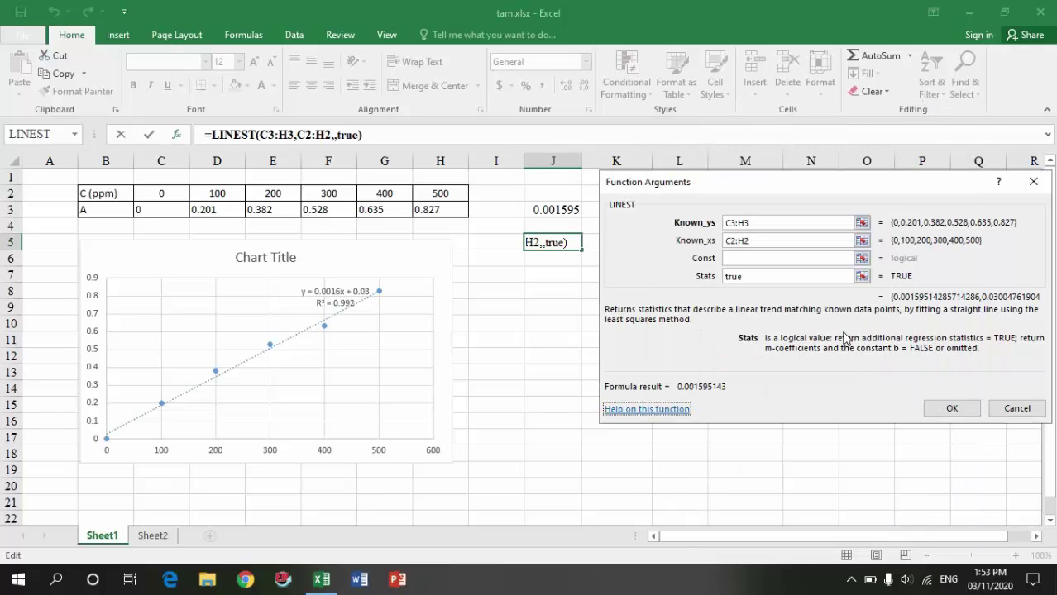
{"action": "left_click", "coordinate": [948, 411]}
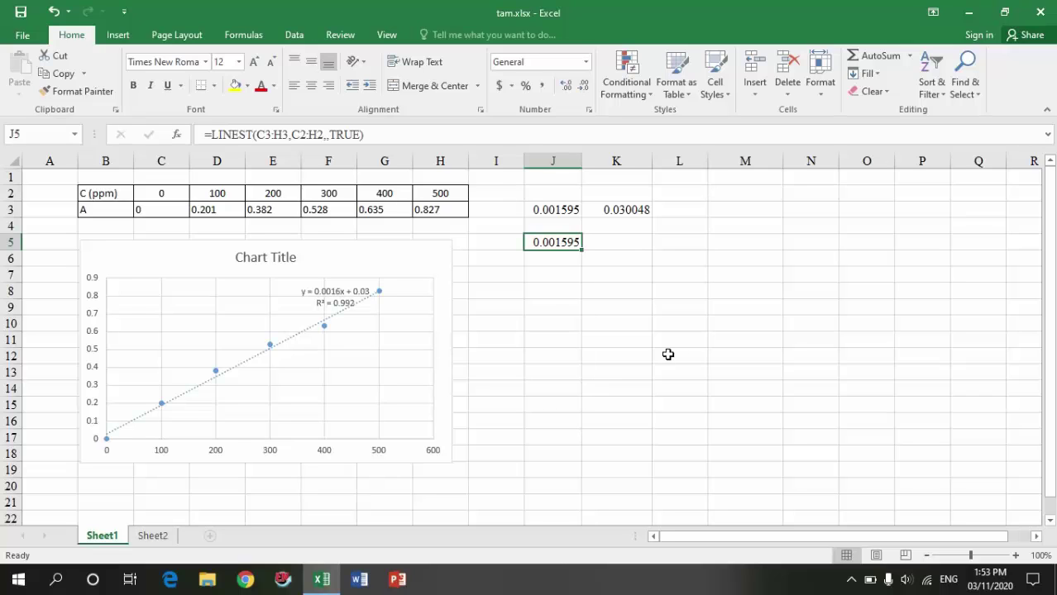
Step: Re-enter the LINEST formula as an array over J5:N15, then select the J5:K9 statistics
{"action": "mouse_move", "coordinate": [552, 241]}
{"action": "left_mouse_down"}
{"action": "mouse_move", "coordinate": [640, 285]}
{"action": "mouse_move", "coordinate": [641, 309]}
{"action": "mouse_move", "coordinate": [636, 292]}
{"action": "left_mouse_up"}
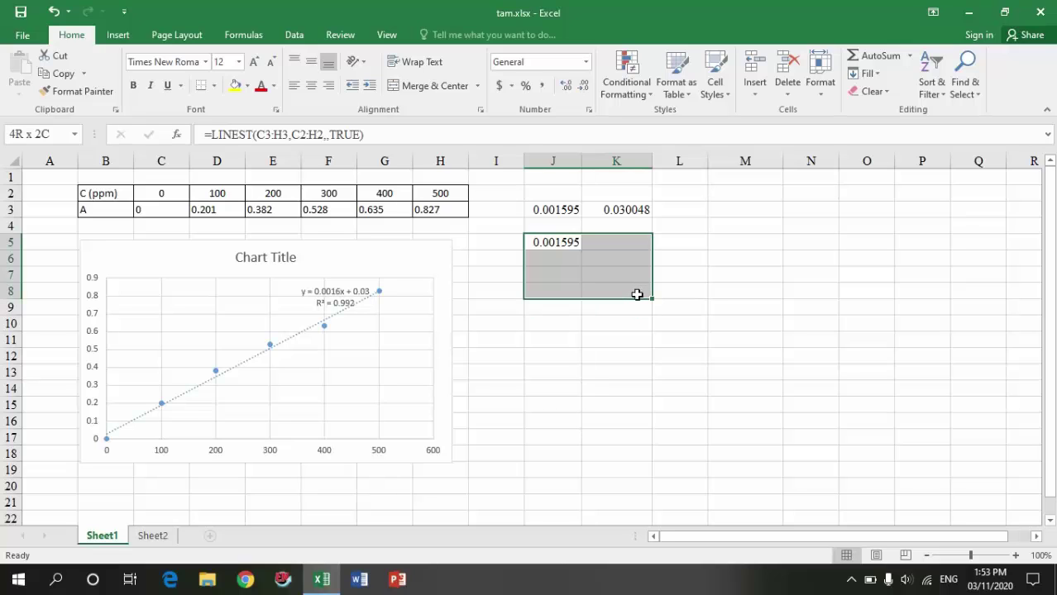
{"action": "left_click_drag", "start_coordinate": [636, 294], "coordinate": [824, 409]}
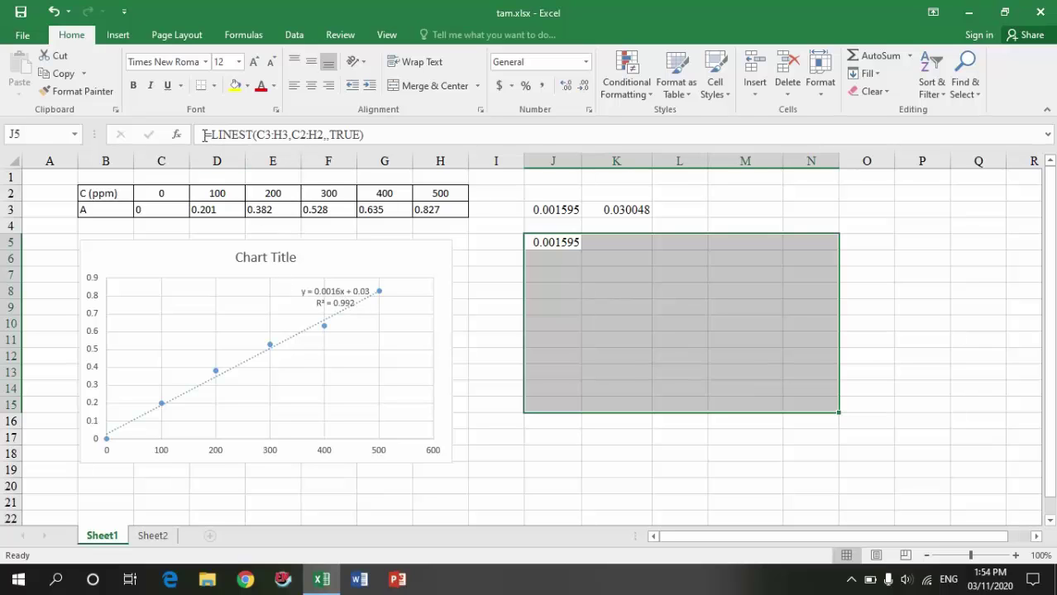
{"action": "left_click", "coordinate": [204, 135]}
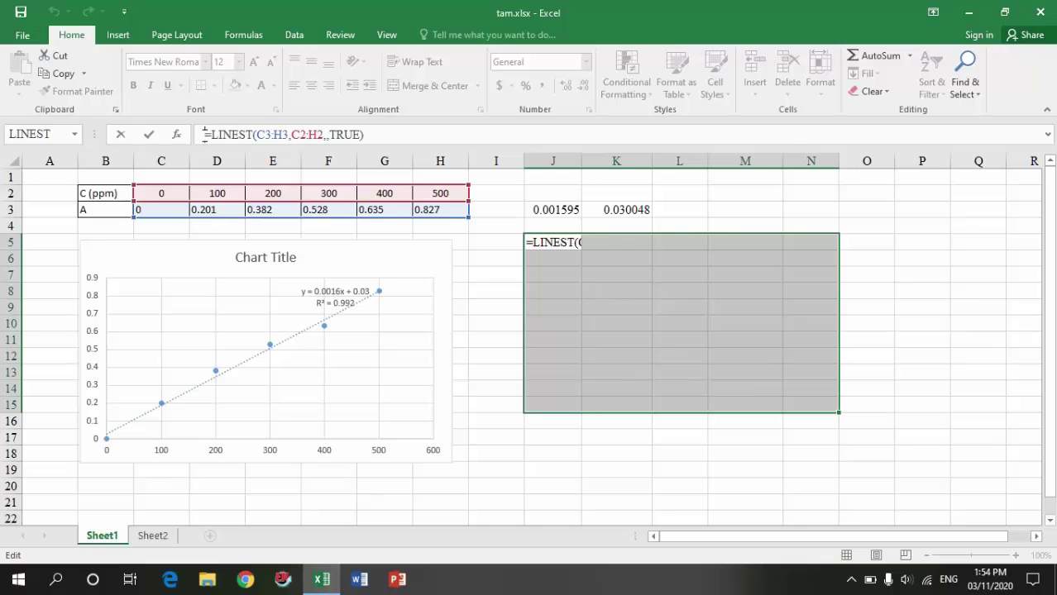
{"action": "key", "text": "ctrl+shift+Return"}
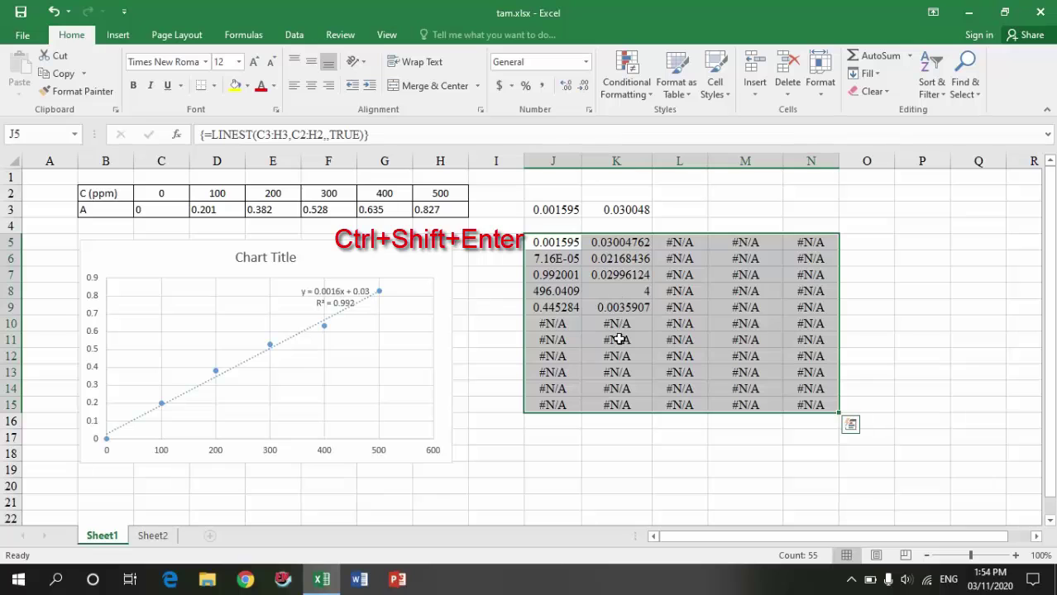
{"action": "left_click_drag", "start_coordinate": [558, 248], "coordinate": [630, 307]}
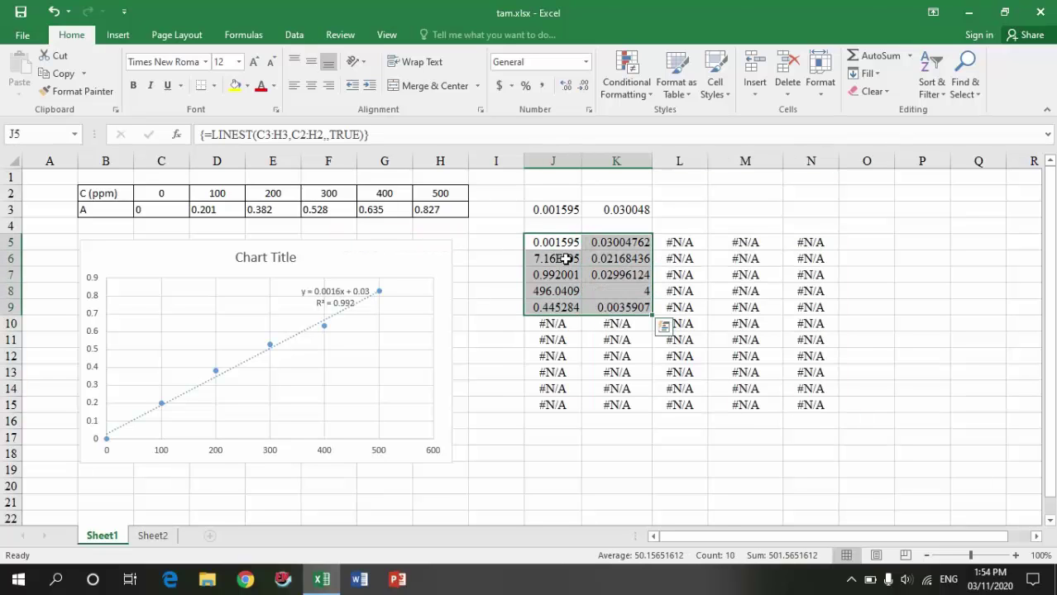
{"action": "left_click_drag", "start_coordinate": [554, 242], "coordinate": [806, 404]}
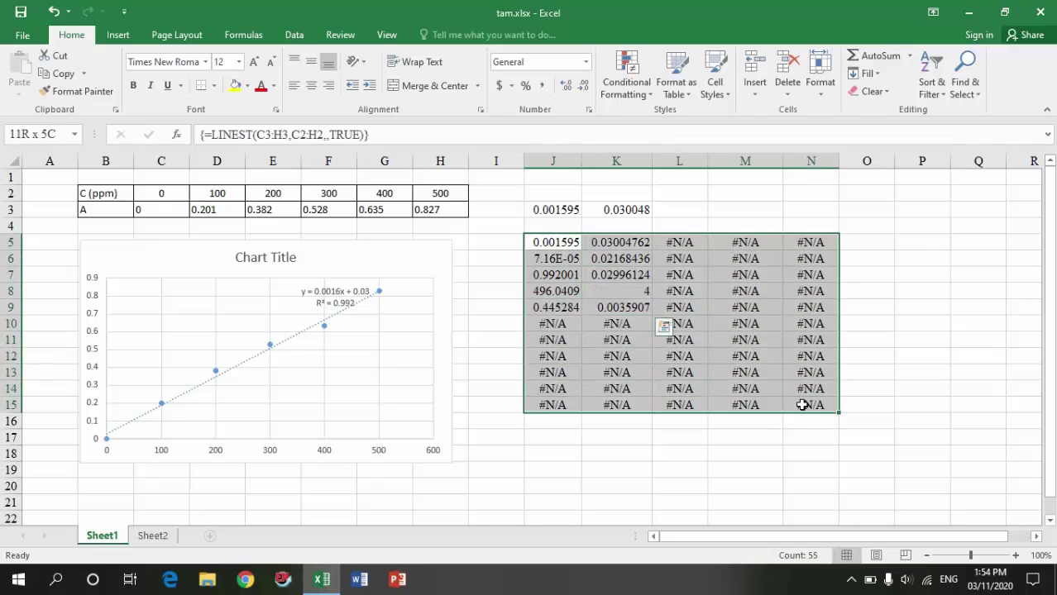
{"action": "left_click", "coordinate": [697, 292]}
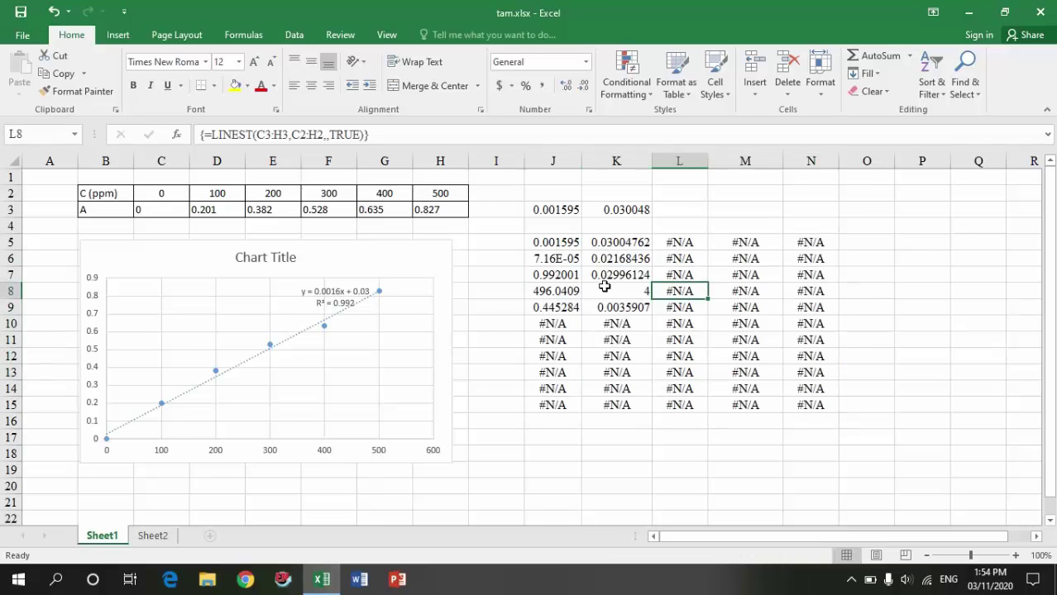
{"action": "mouse_move", "coordinate": [554, 242]}
{"action": "left_mouse_down"}
{"action": "mouse_move", "coordinate": [780, 400]}
{"action": "mouse_move", "coordinate": [612, 307]}
{"action": "left_mouse_up"}
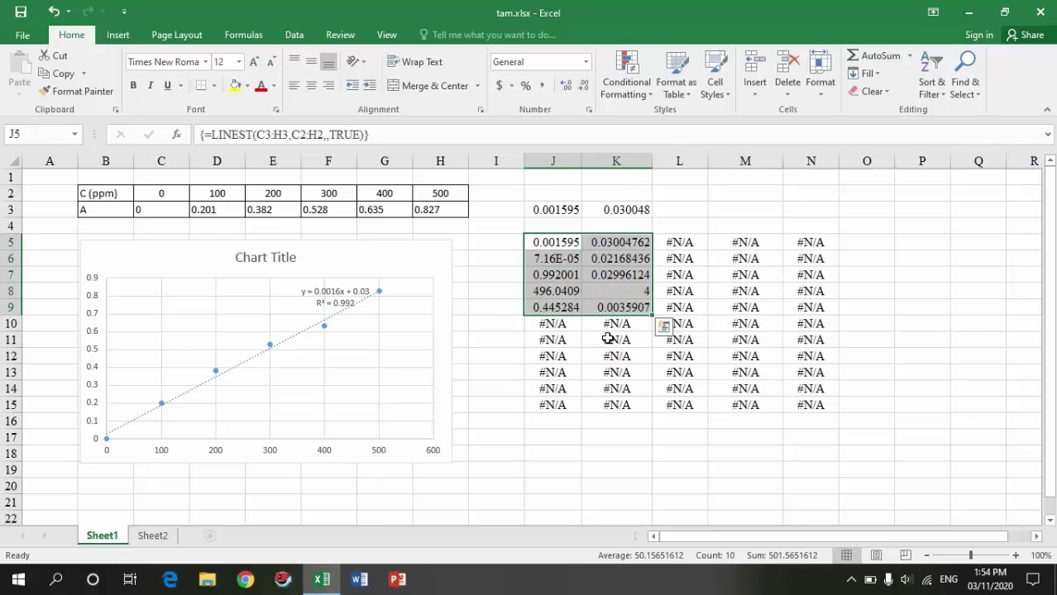
{"action": "left_click", "coordinate": [550, 241]}
{"action": "left_click", "coordinate": [551, 212]}
{"action": "left_click", "coordinate": [549, 245]}
{"action": "left_click", "coordinate": [551, 211]}
{"action": "left_click", "coordinate": [550, 245]}
{"action": "left_click", "coordinate": [551, 213]}
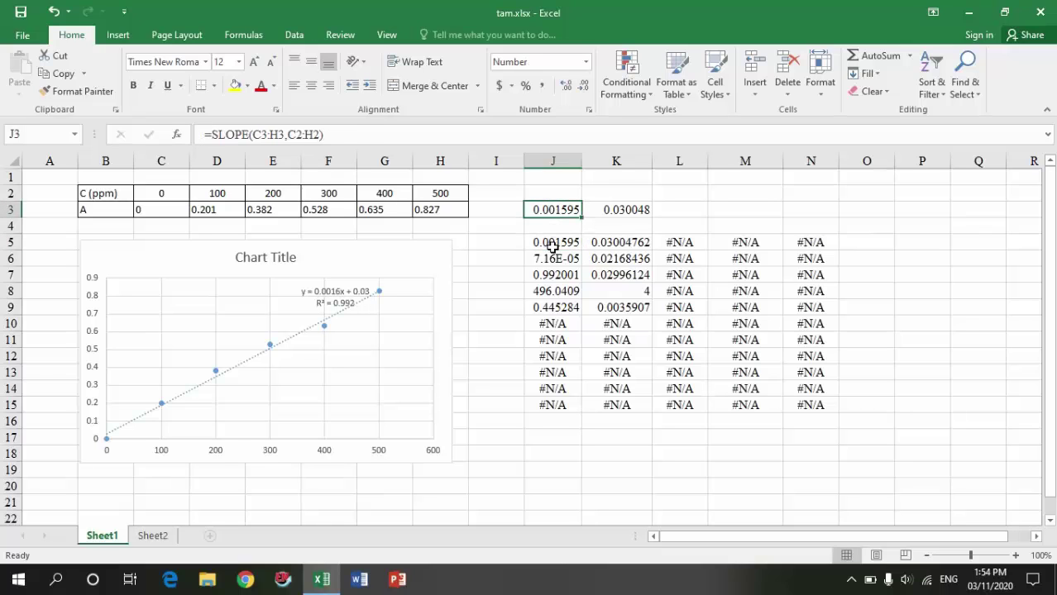
{"action": "left_click", "coordinate": [552, 245]}
{"action": "left_click", "coordinate": [602, 240]}
{"action": "left_click", "coordinate": [619, 213]}
{"action": "left_click", "coordinate": [620, 242]}
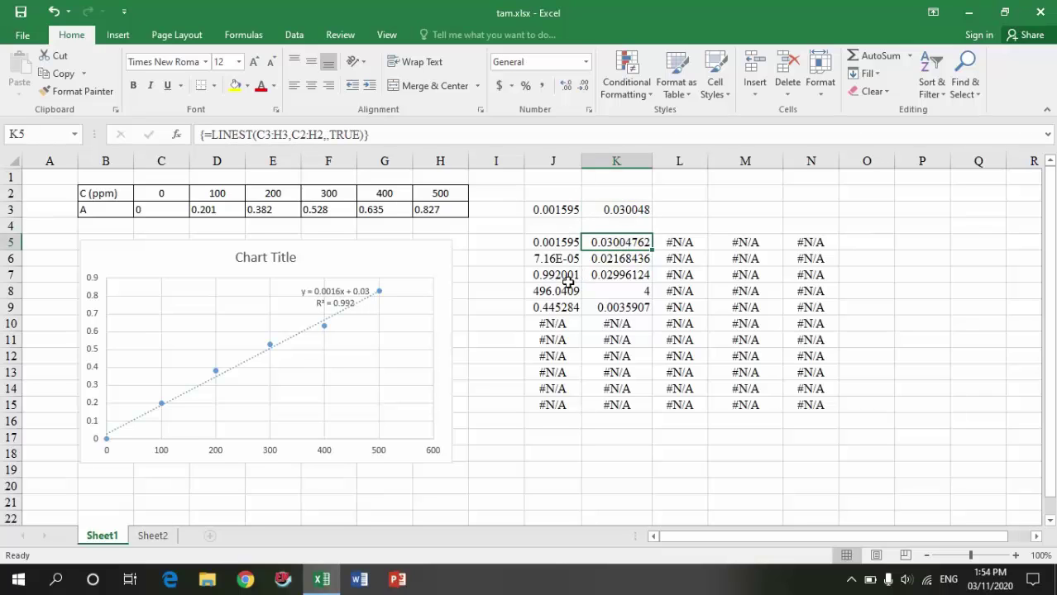
{"action": "left_click", "coordinate": [561, 260]}
{"action": "left_click", "coordinate": [585, 258]}
{"action": "left_click", "coordinate": [580, 259]}
{"action": "left_click", "coordinate": [586, 259]}
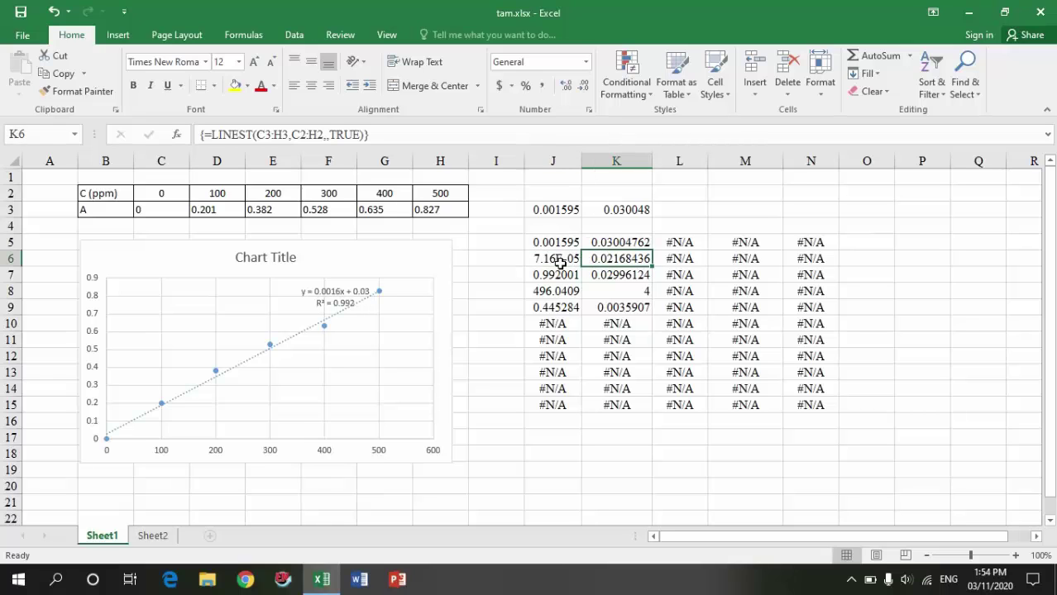
{"action": "left_click", "coordinate": [567, 261]}
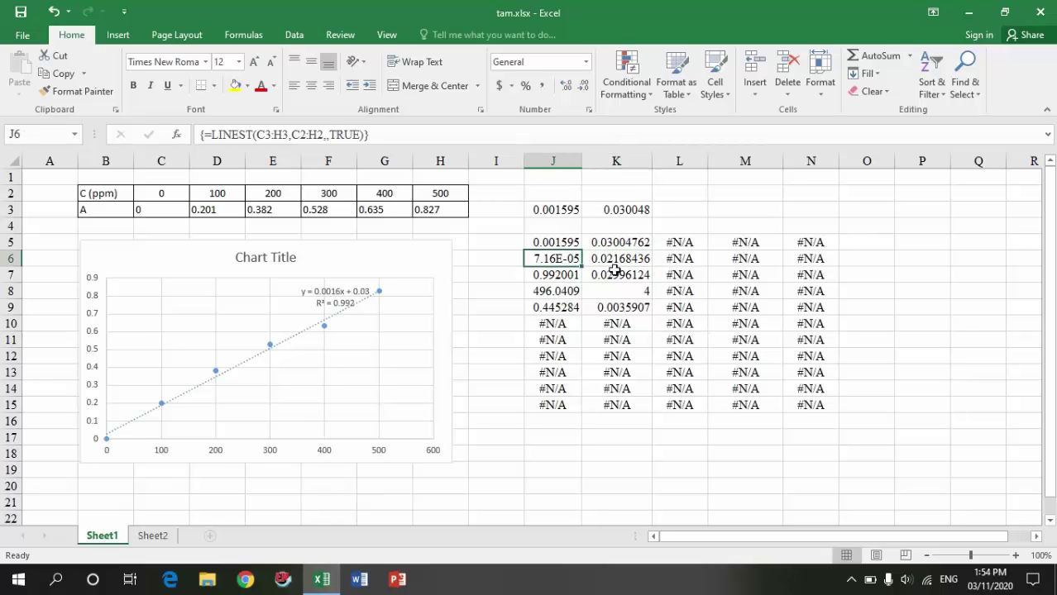
{"action": "left_click", "coordinate": [600, 264]}
{"action": "left_click", "coordinate": [566, 278]}
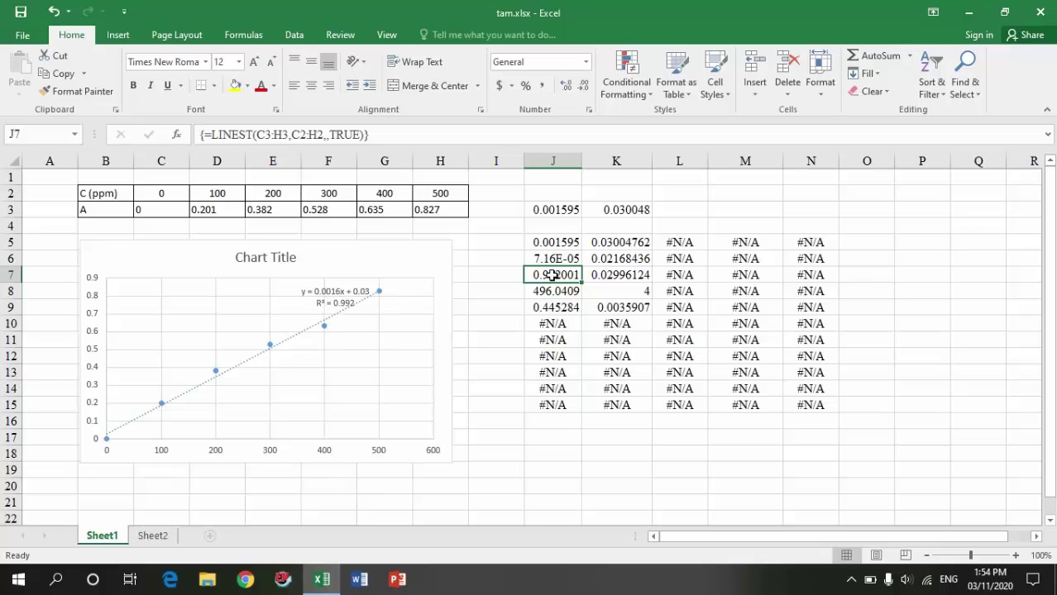
{"action": "left_click", "coordinate": [606, 275]}
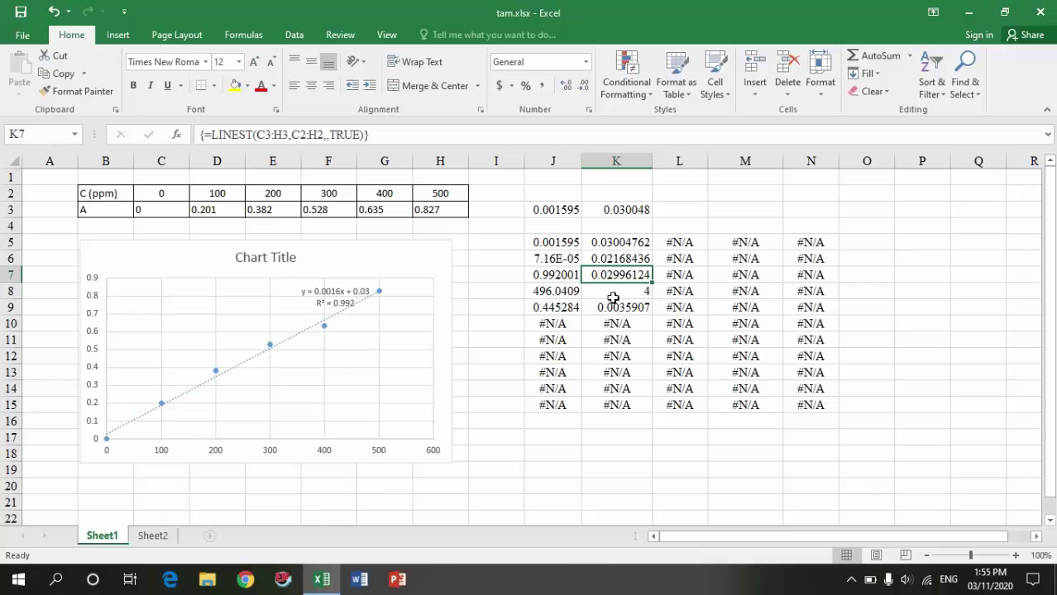
{"action": "left_click", "coordinate": [563, 294]}
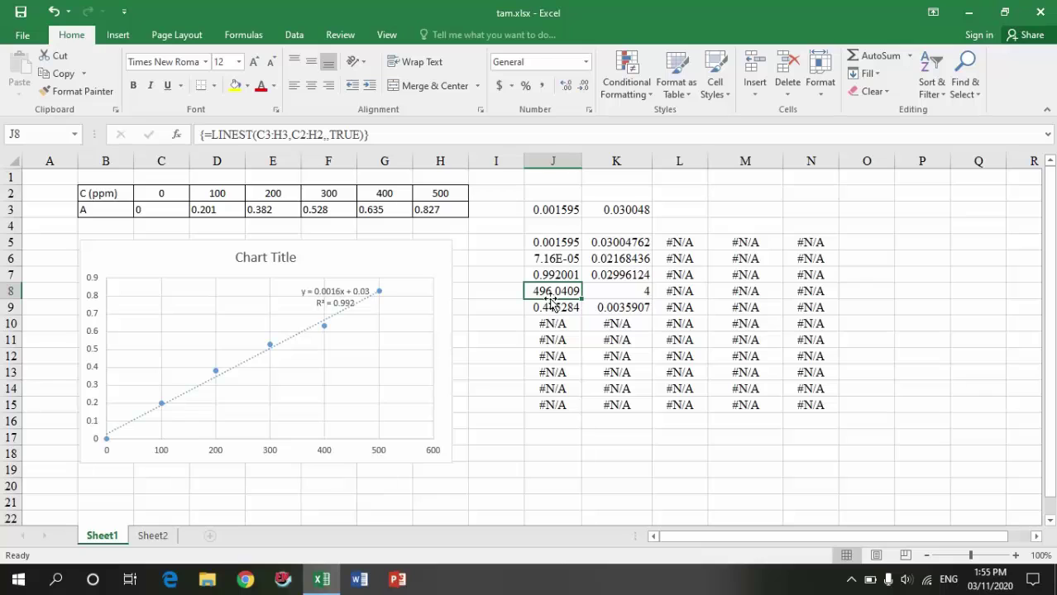
{"action": "left_click", "coordinate": [609, 295]}
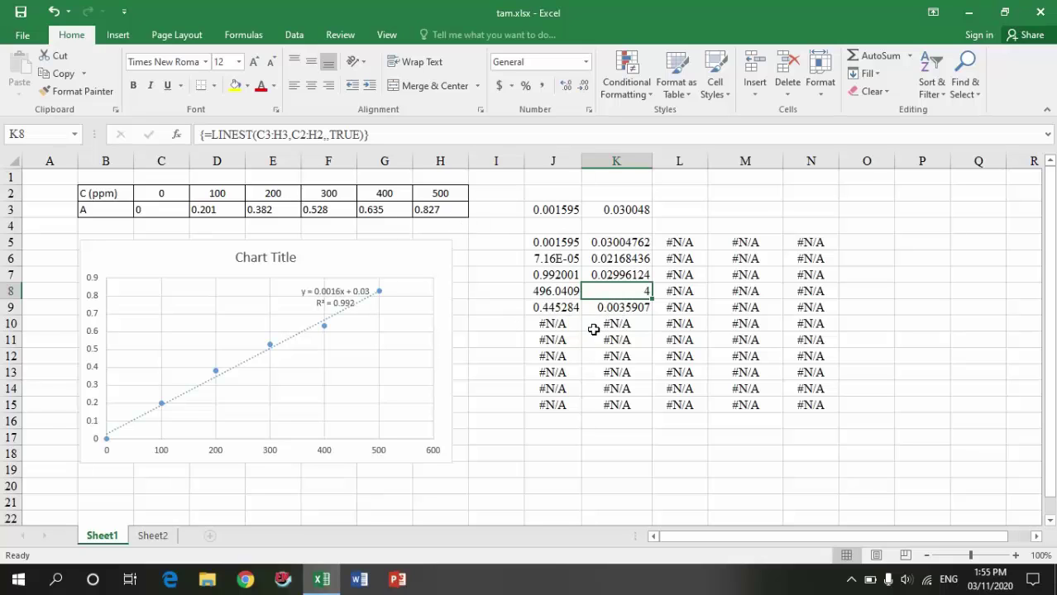
{"action": "left_click", "coordinate": [598, 309]}
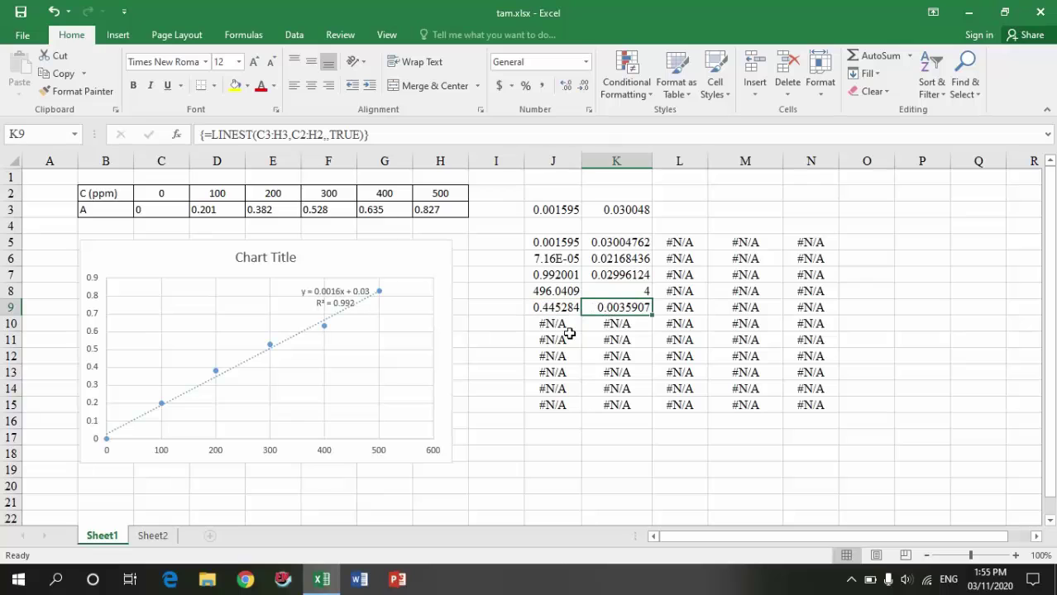
{"action": "left_click", "coordinate": [552, 310]}
{"action": "left_click", "coordinate": [602, 312]}
{"action": "left_click", "coordinate": [554, 311]}
{"action": "left_click", "coordinate": [591, 314]}
{"action": "left_click", "coordinate": [565, 261]}
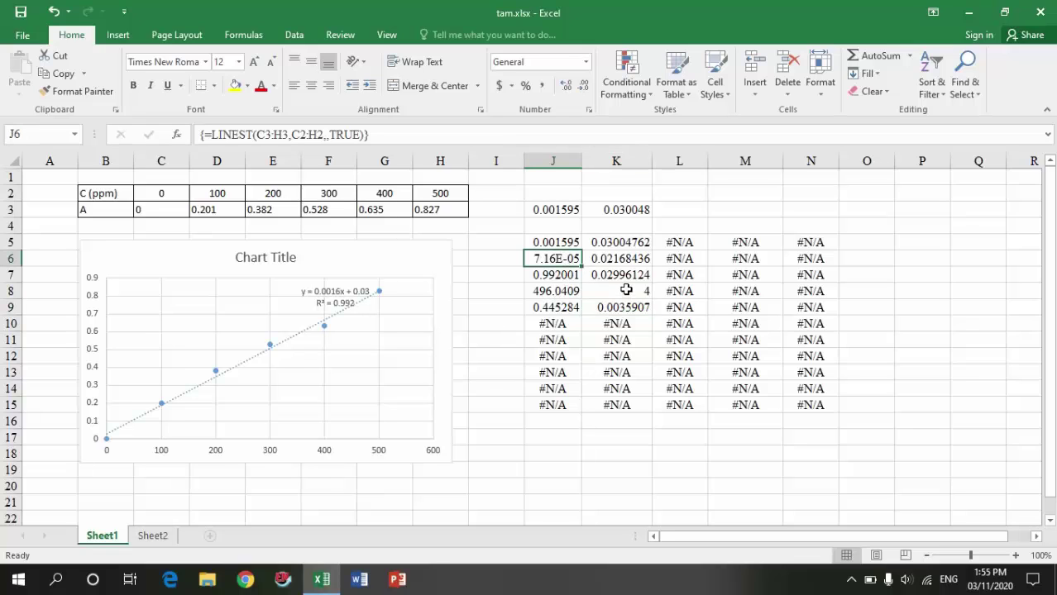
{"action": "left_click", "coordinate": [574, 242]}
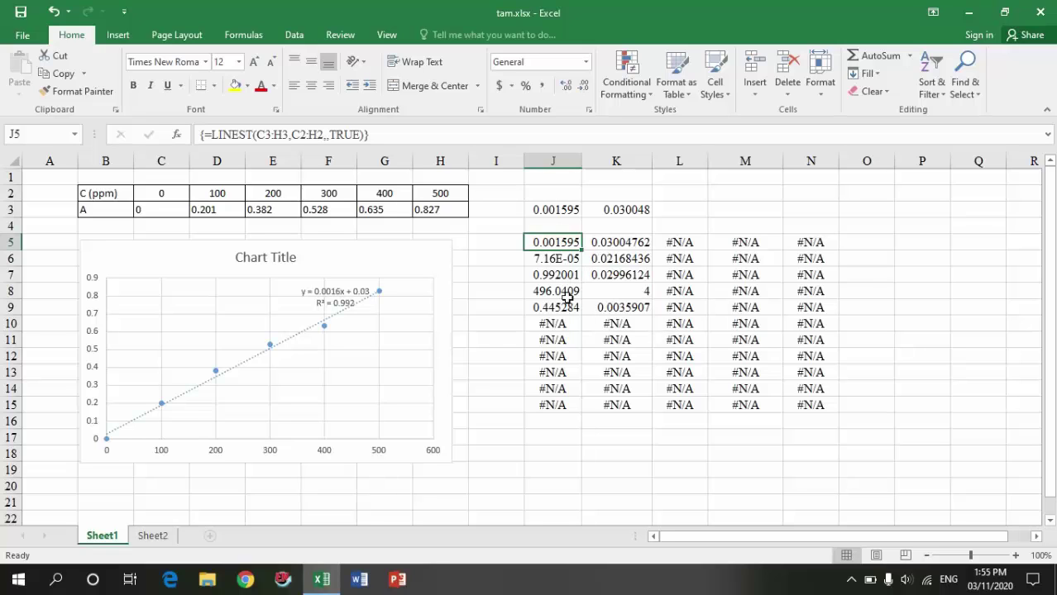
{"action": "left_click", "coordinate": [614, 245]}
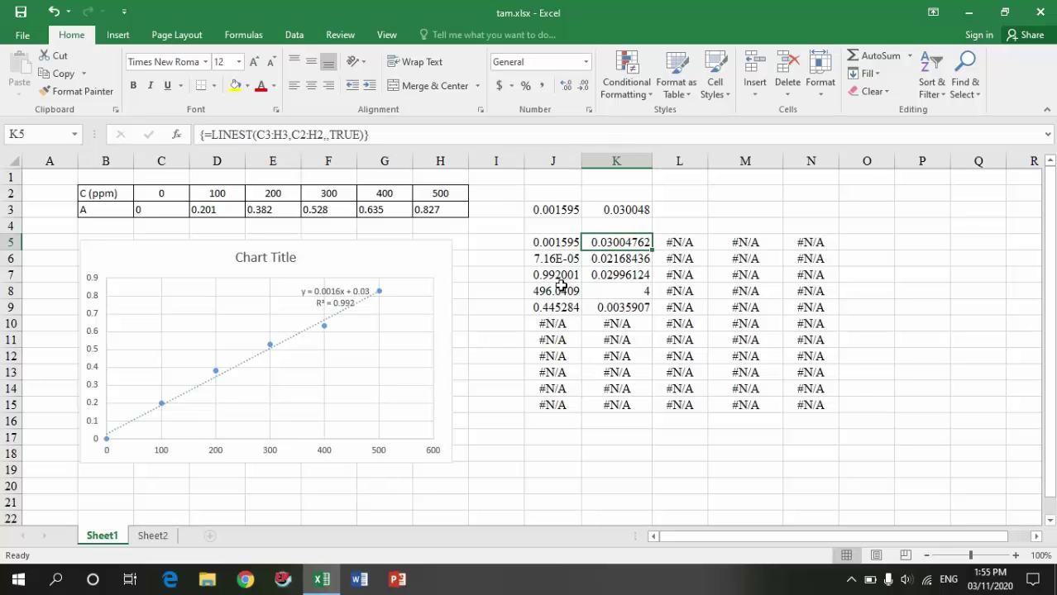
{"action": "left_click", "coordinate": [546, 276]}
{"action": "left_click", "coordinate": [556, 258]}
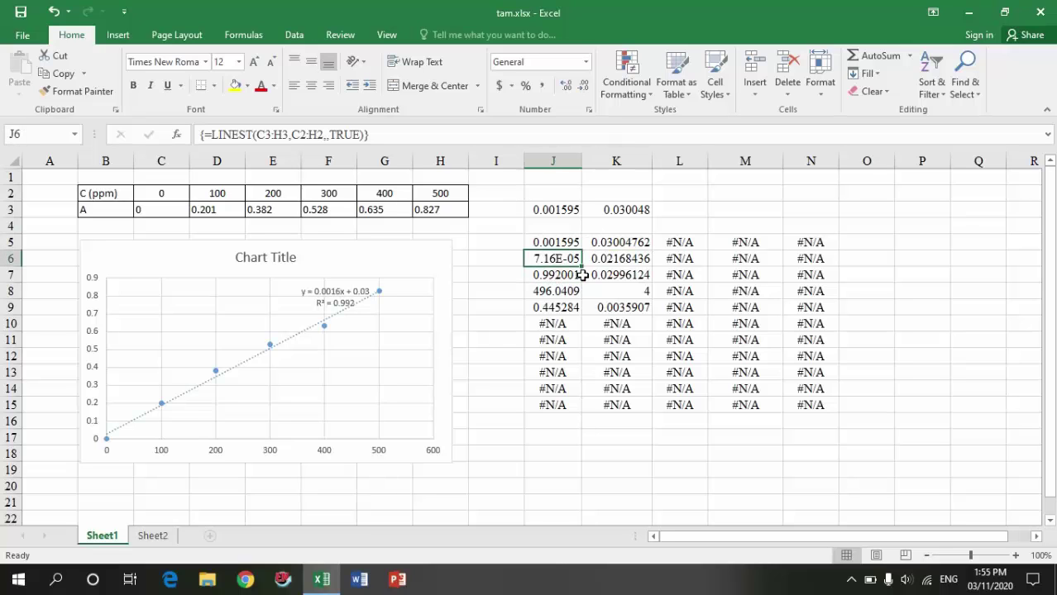
Step: Start an =INDEX formula in P5, then abandon it
{"action": "left_click", "coordinate": [894, 243]}
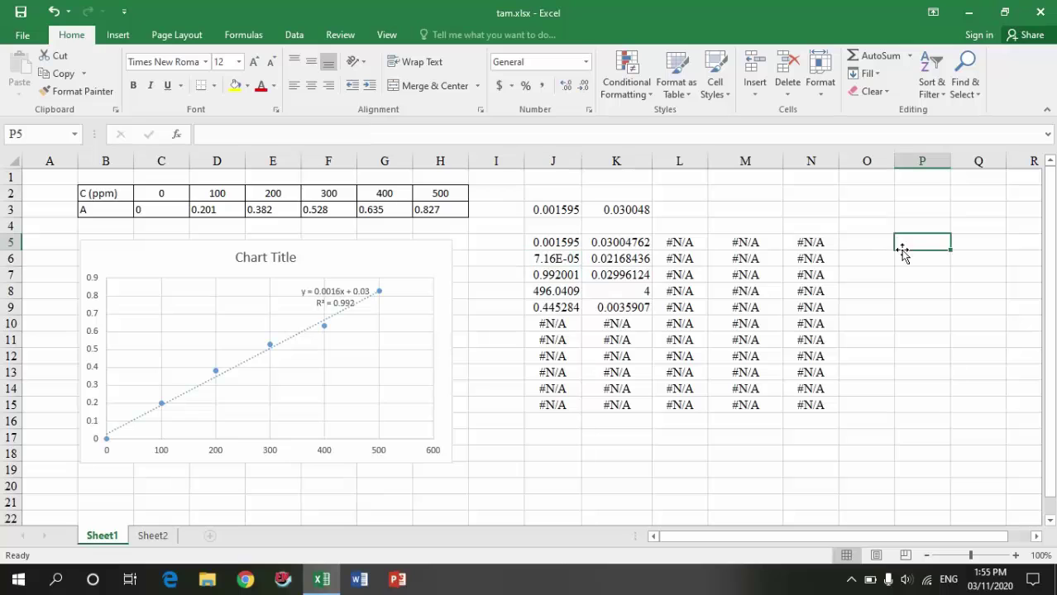
{"action": "left_click", "coordinate": [544, 255]}
{"action": "left_click", "coordinate": [547, 243]}
{"action": "left_click", "coordinate": [878, 242]}
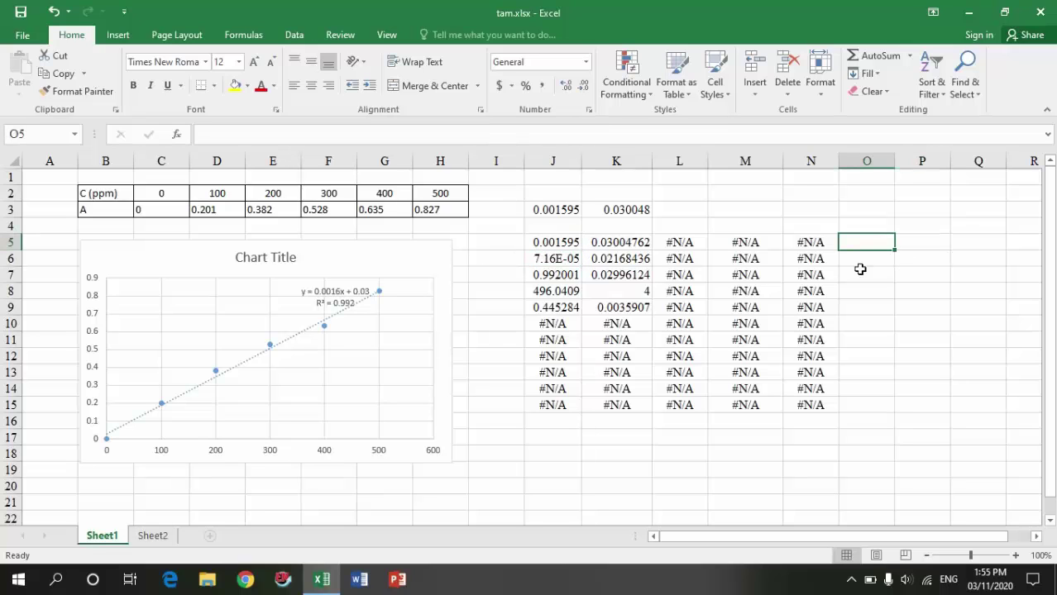
{"action": "left_click", "coordinate": [908, 244]}
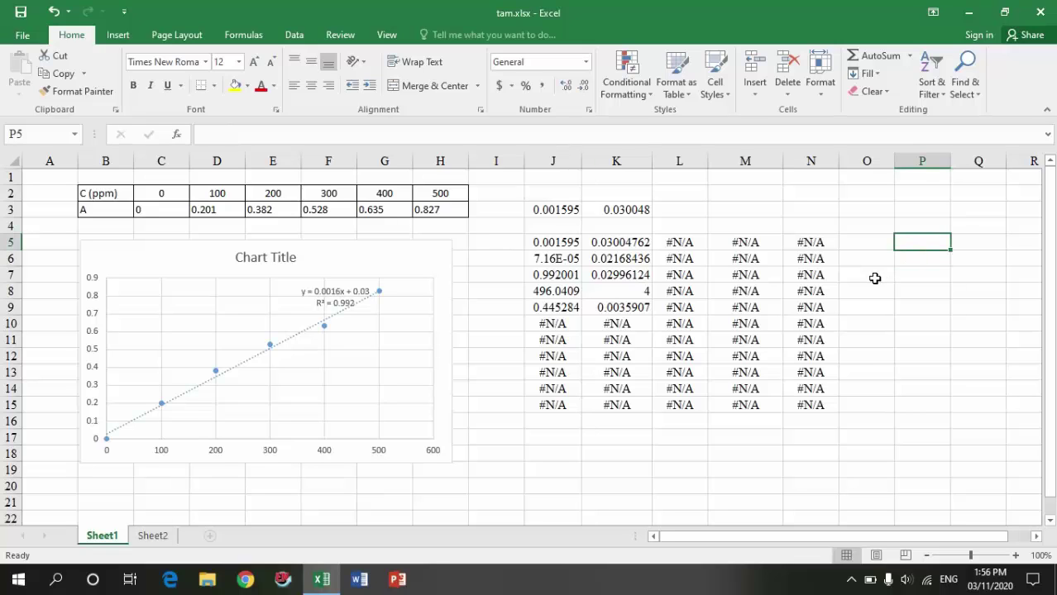
{"action": "type", "text": "="}
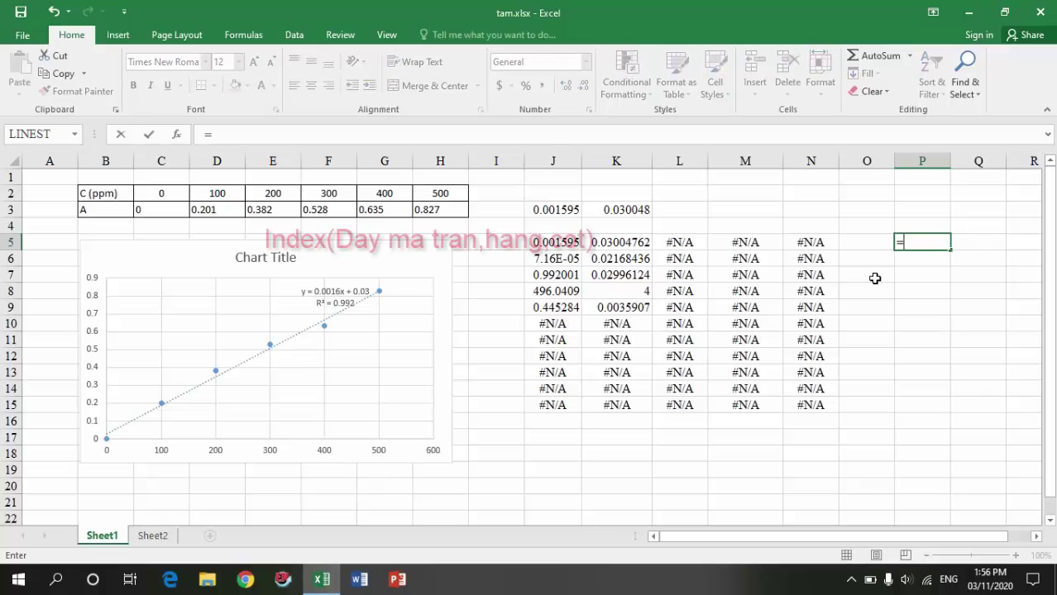
{"action": "type", "text": "index"}
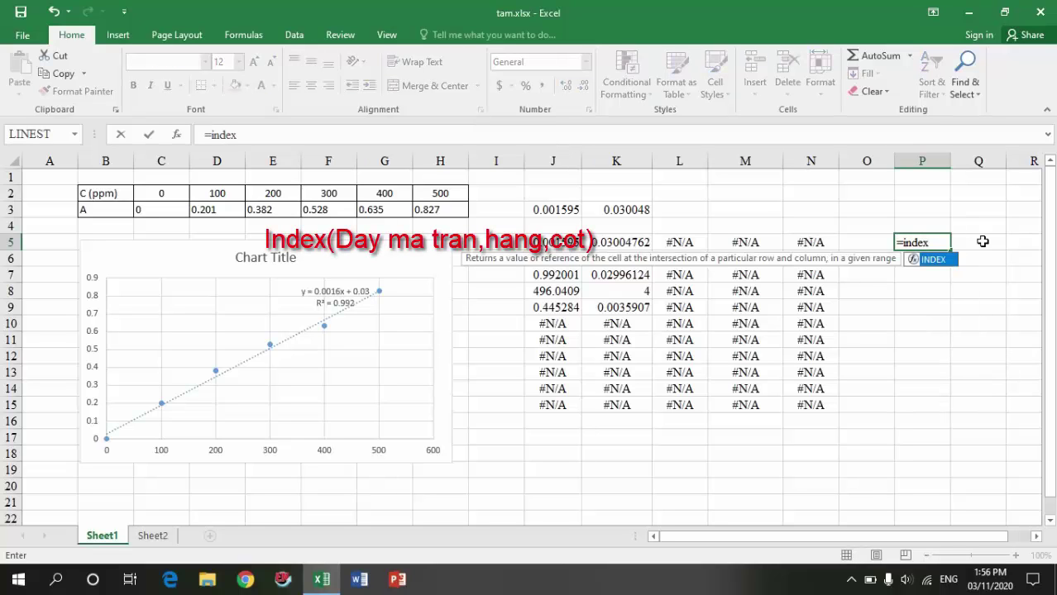
{"action": "double_click", "coordinate": [926, 260]}
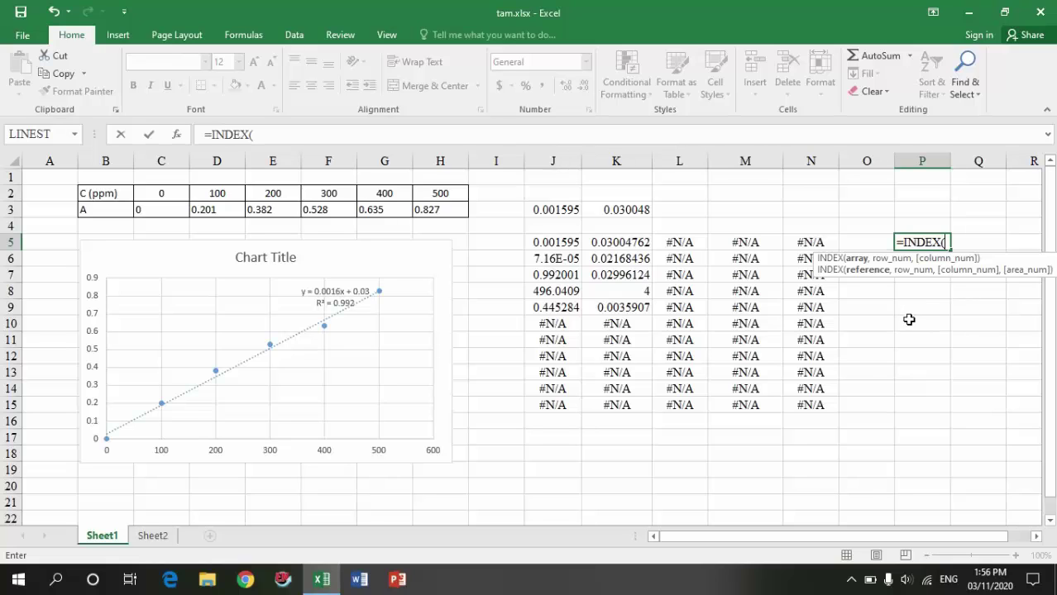
{"action": "key", "text": "Escape"}
Step: Copy the LINEST formula text from J5 and begin a new formula with = in P5
{"action": "left_click", "coordinate": [570, 244]}
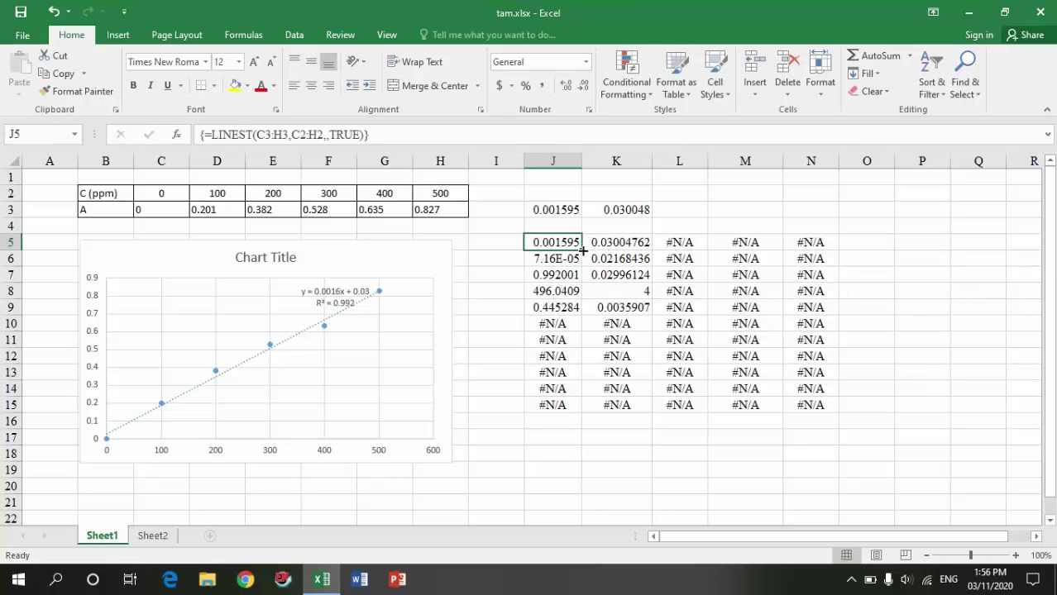
{"action": "left_click_drag", "start_coordinate": [362, 134], "coordinate": [203, 134]}
{"action": "key", "text": "ctrl+c"}
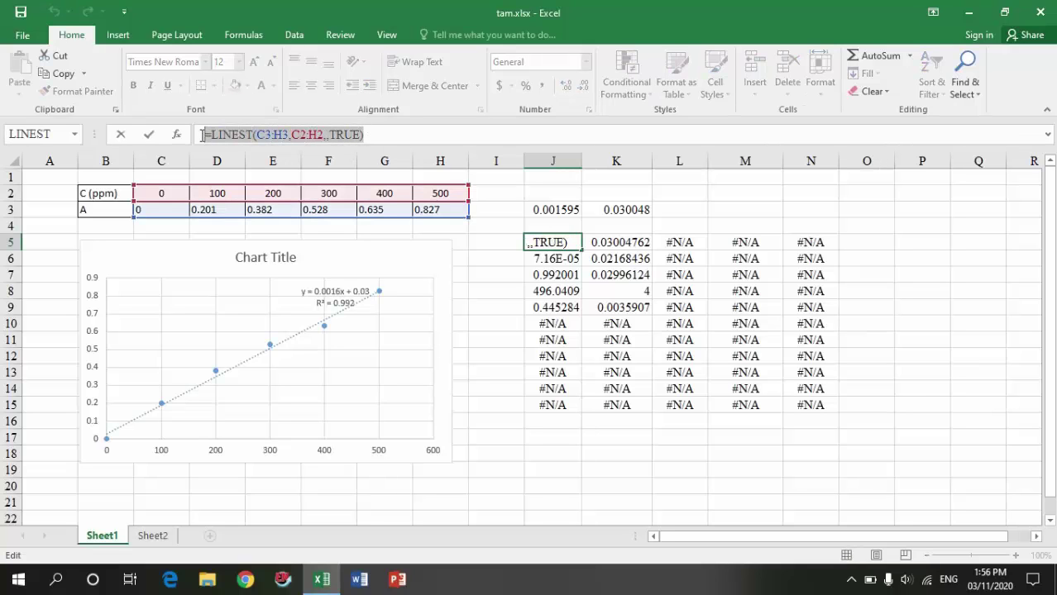
{"action": "key", "text": "Escape"}
{"action": "left_click", "coordinate": [865, 240]}
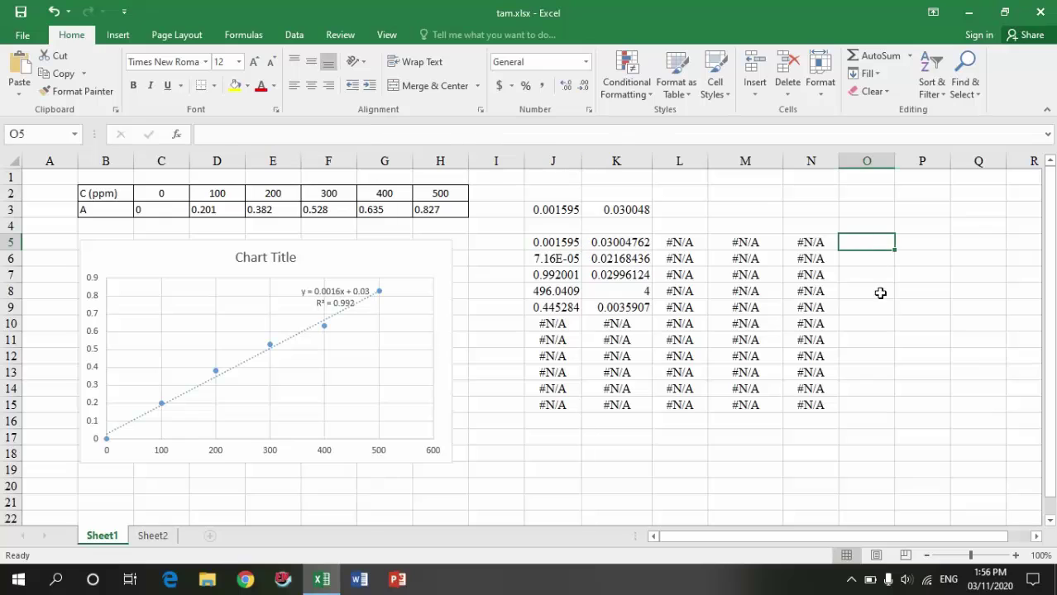
{"action": "left_click", "coordinate": [906, 240]}
{"action": "type", "text": "="}
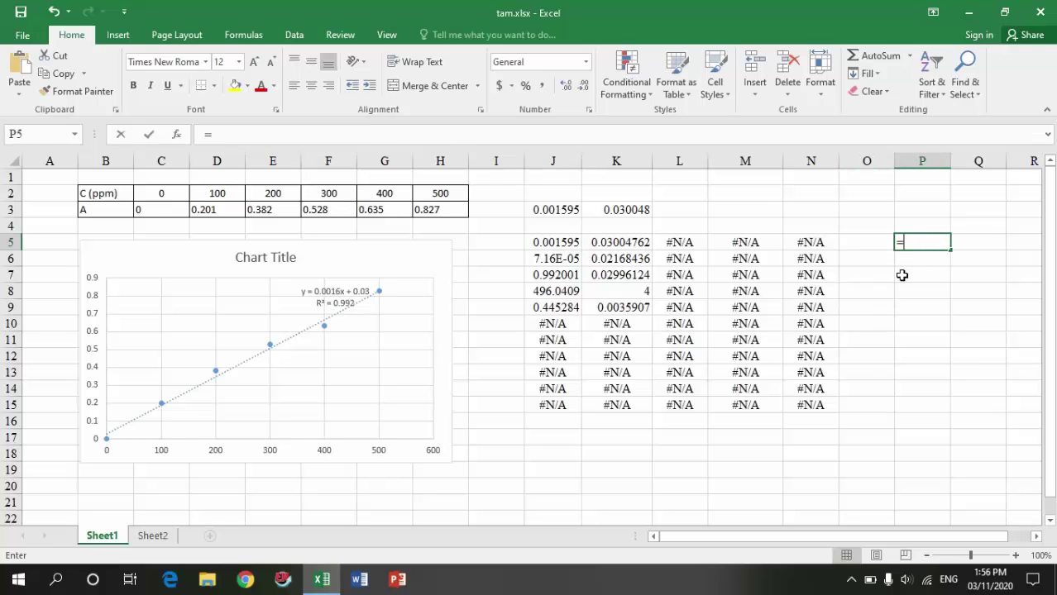
Step: Insert the INDEX function from Lookup & Reference, choosing its array form
{"action": "left_click", "coordinate": [175, 136]}
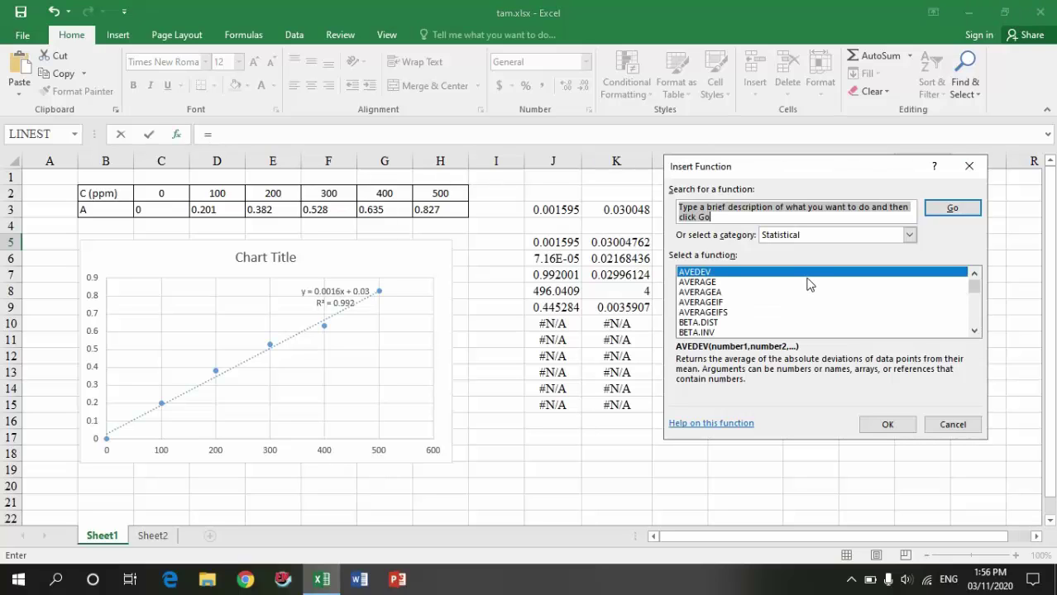
{"action": "left_click", "coordinate": [908, 236]}
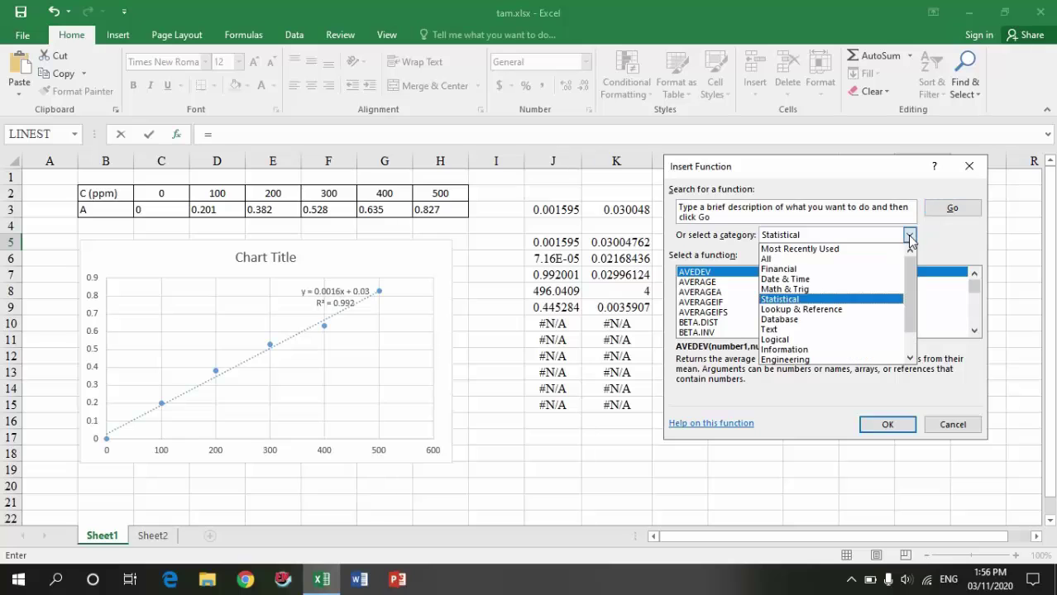
{"action": "left_click", "coordinate": [811, 309]}
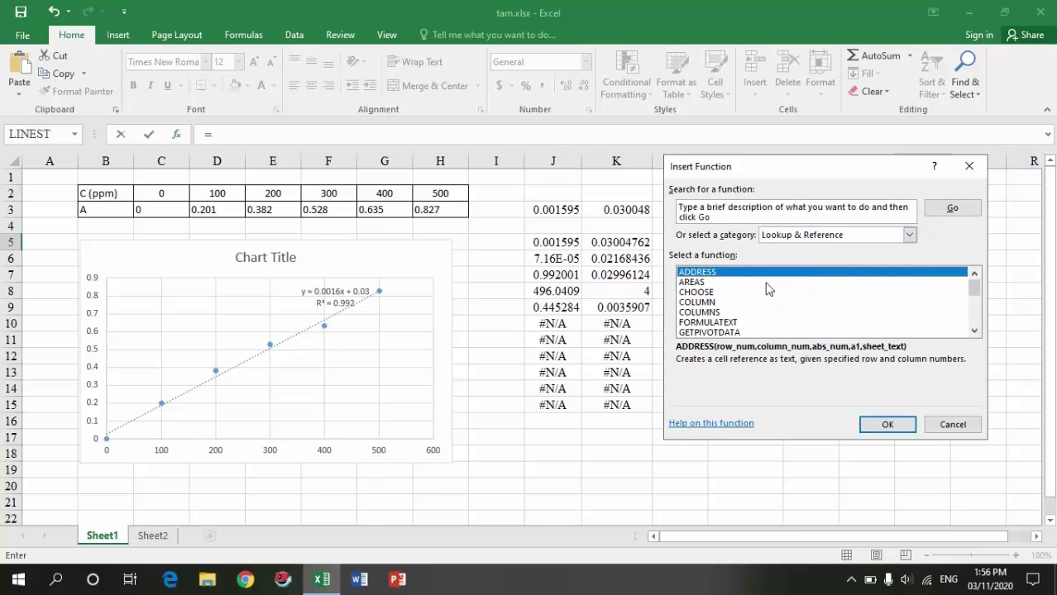
{"action": "left_click", "coordinate": [974, 319]}
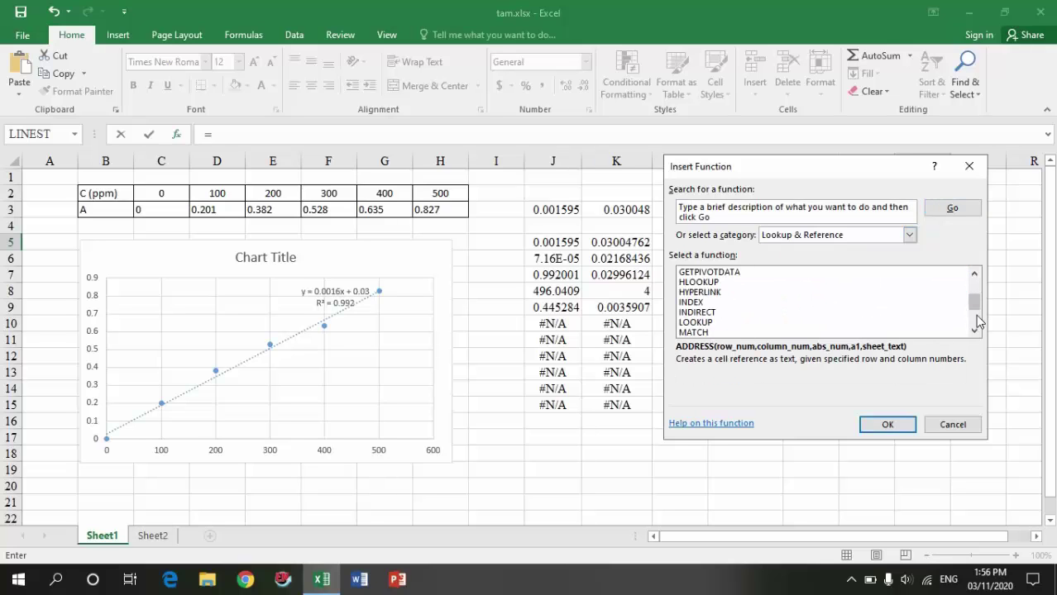
{"action": "left_click", "coordinate": [690, 303]}
{"action": "left_click", "coordinate": [885, 424]}
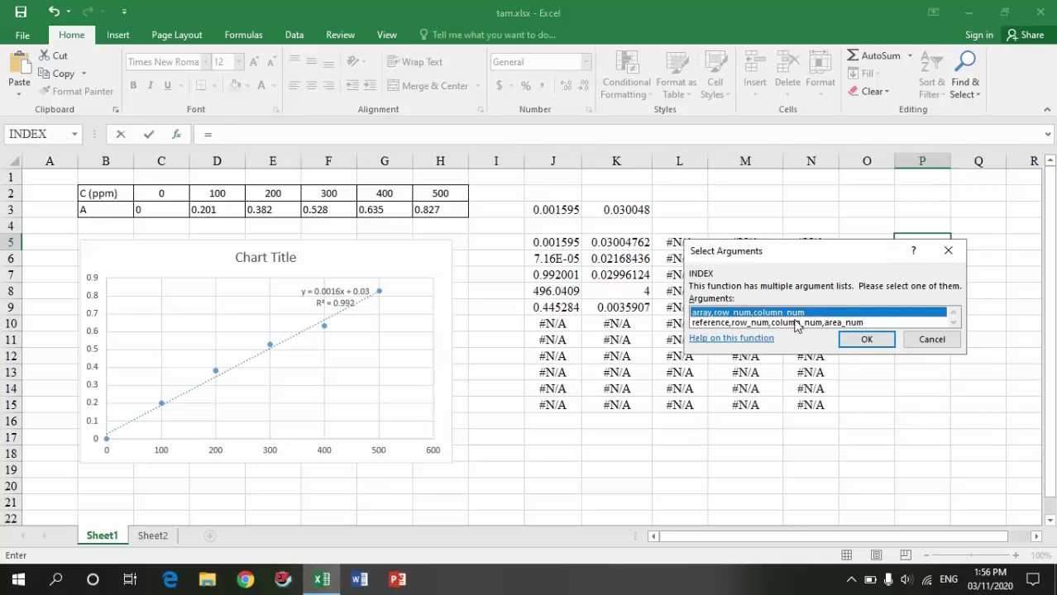
{"action": "left_click_drag", "start_coordinate": [808, 252], "coordinate": [897, 232]}
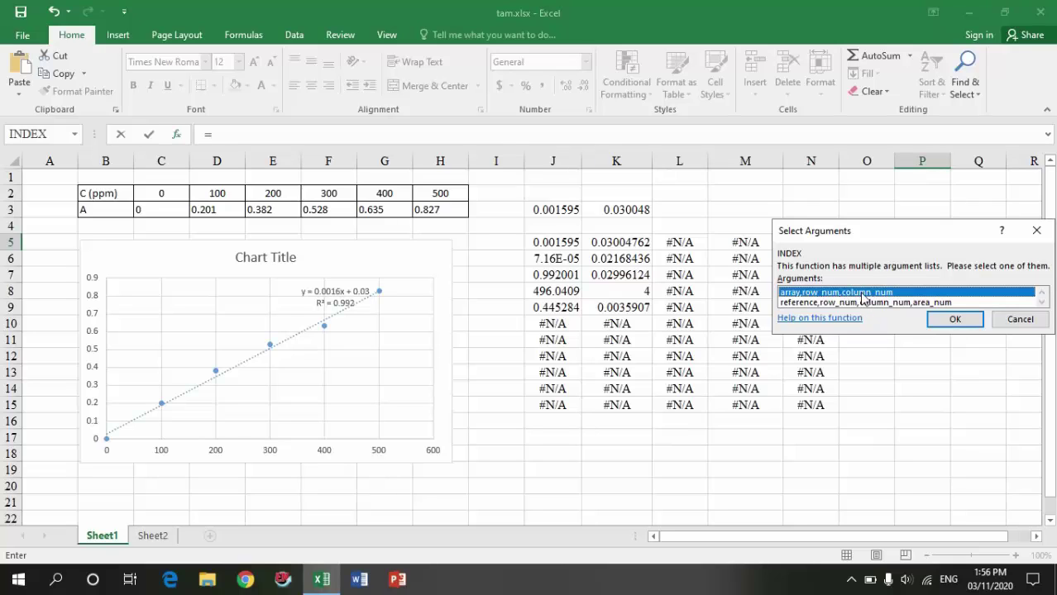
{"action": "left_click", "coordinate": [943, 321]}
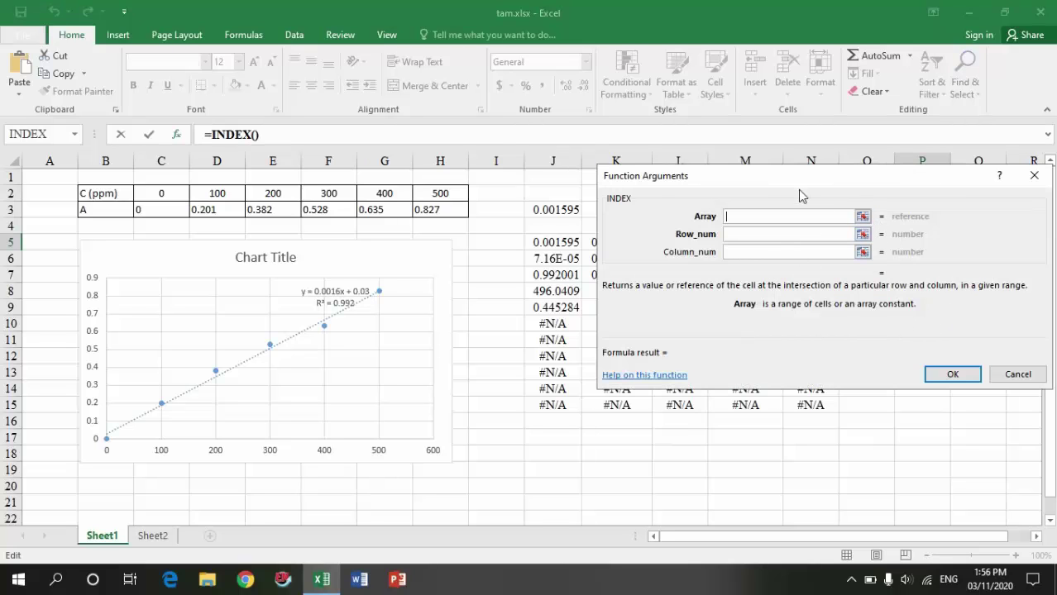
Step: Use the pasted LINEST formula as INDEX's array with row 1, column 1, returning slope 0.001595
{"action": "left_click_drag", "start_coordinate": [857, 196], "coordinate": [958, 233]}
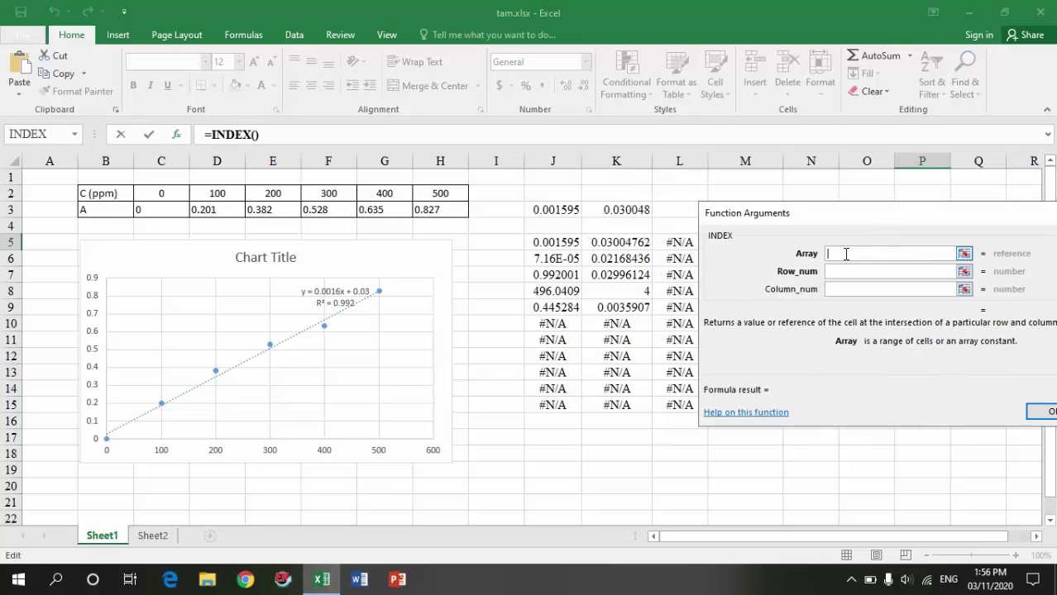
{"action": "key", "text": "ctrl+v"}
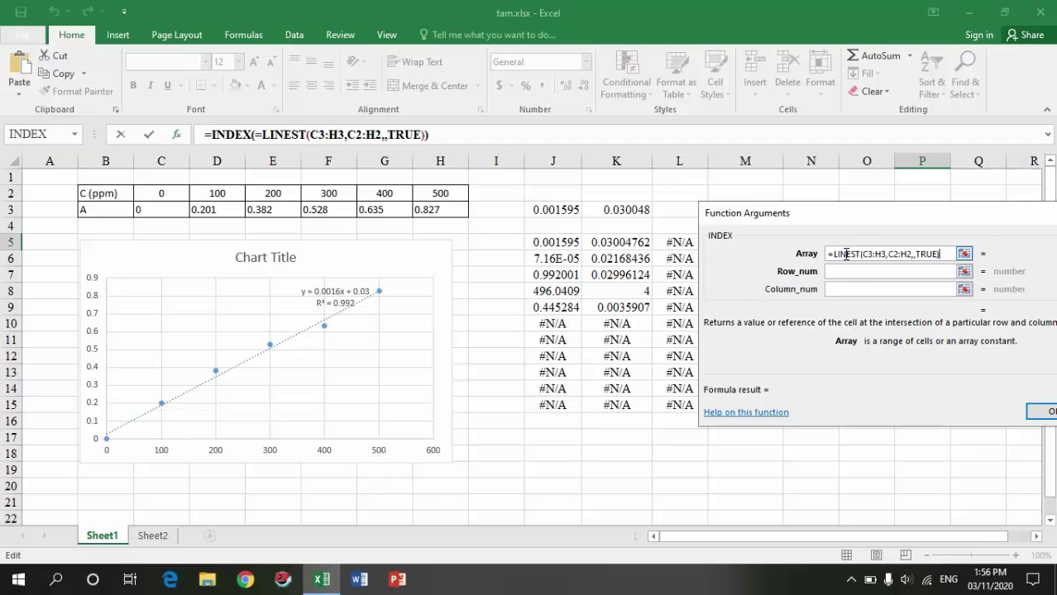
{"action": "left_click", "coordinate": [833, 256]}
{"action": "key", "text": "BackSpace"}
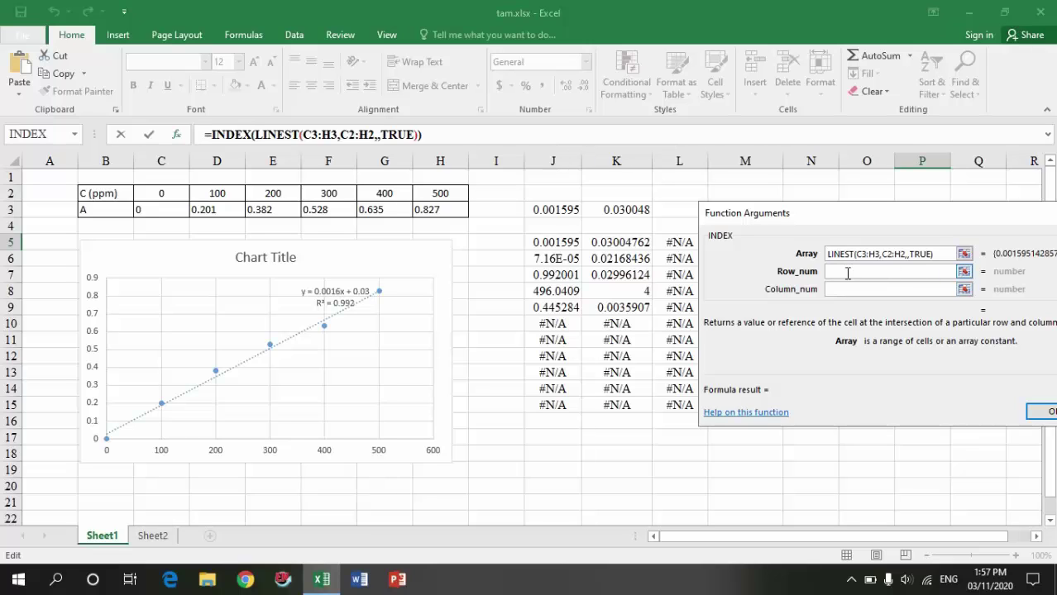
{"action": "left_click", "coordinate": [931, 272]}
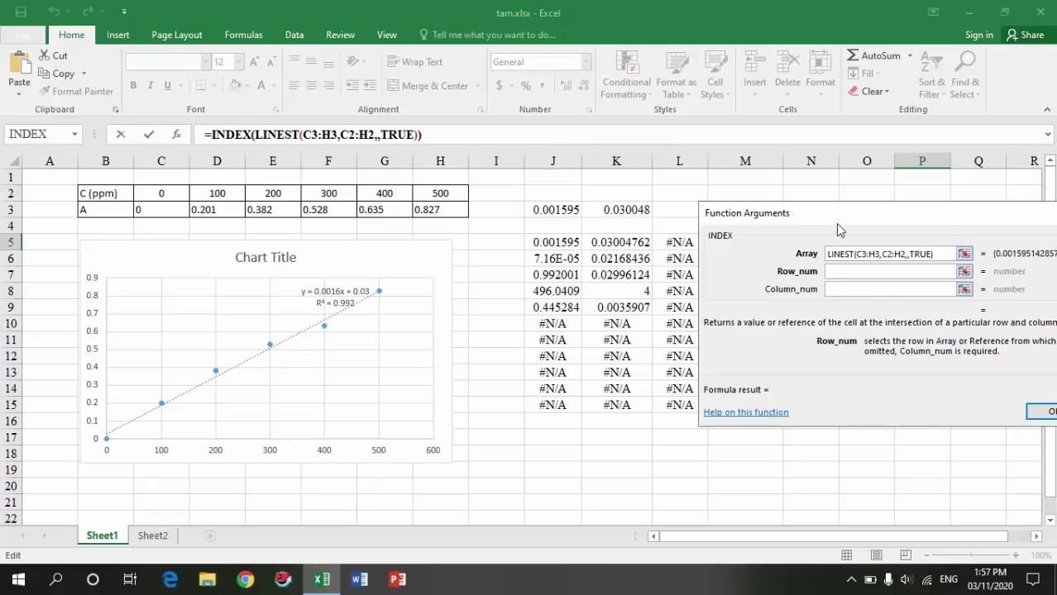
{"action": "left_click_drag", "start_coordinate": [837, 224], "coordinate": [889, 247]}
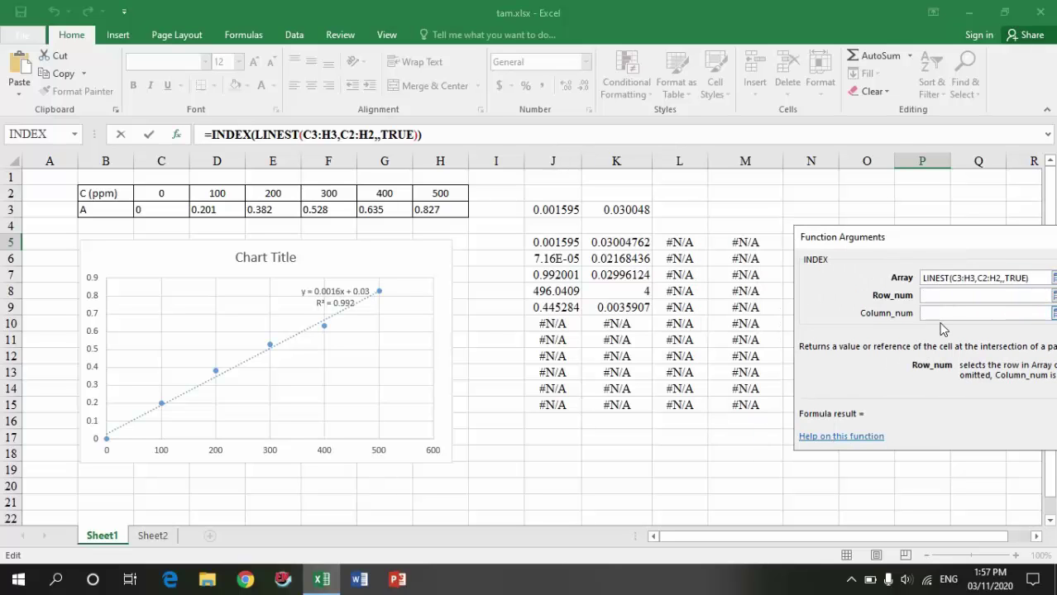
{"action": "type", "text": "1"}
{"action": "left_click", "coordinate": [935, 313]}
{"action": "type", "text": "1"}
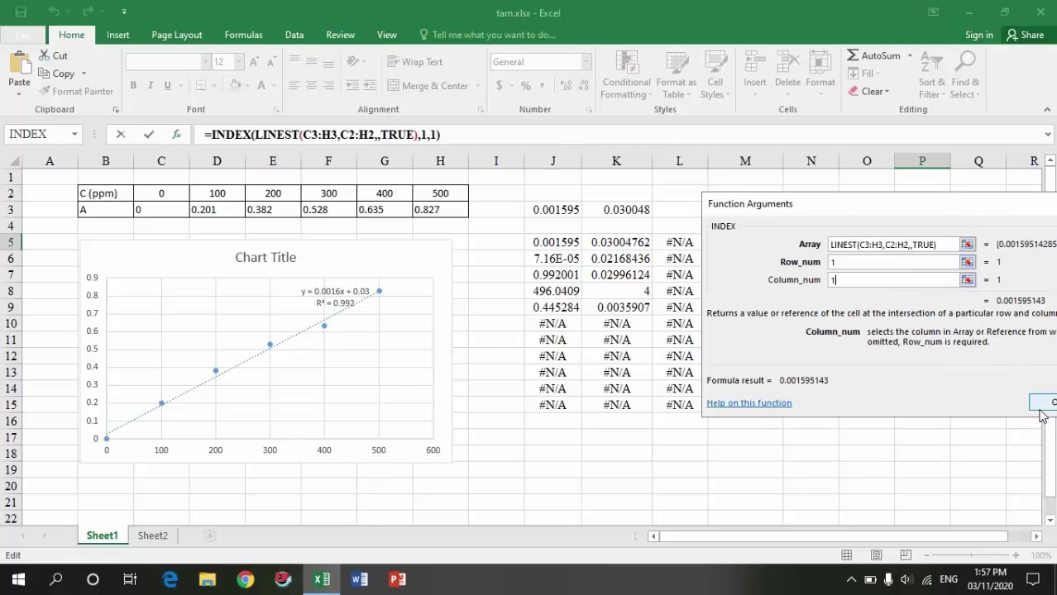
{"action": "left_click", "coordinate": [1045, 403]}
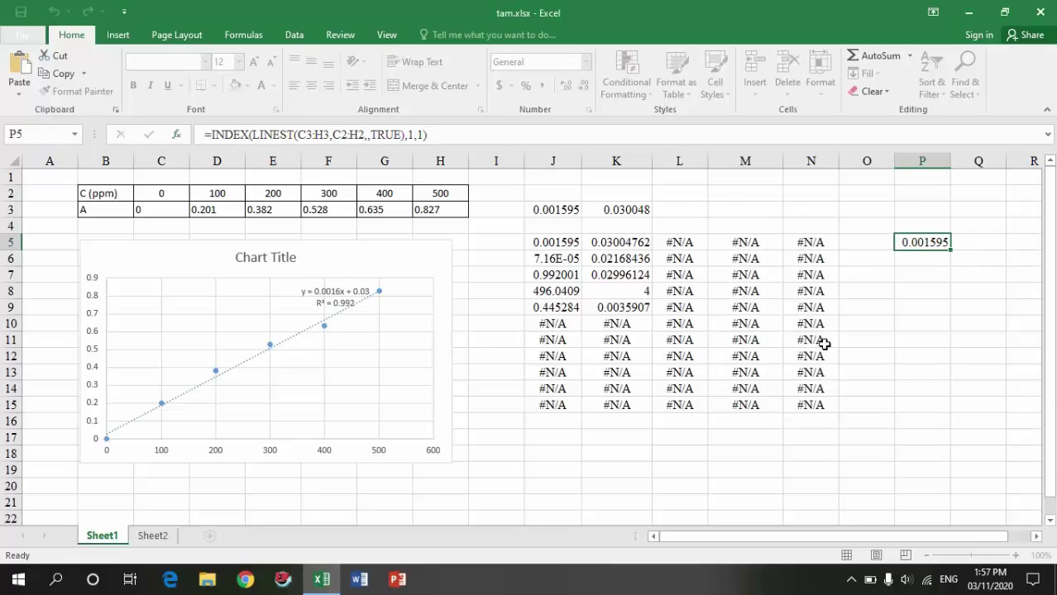
Step: Review P5's INDEX formula and copy its text from the formula bar
{"action": "left_click", "coordinate": [557, 245]}
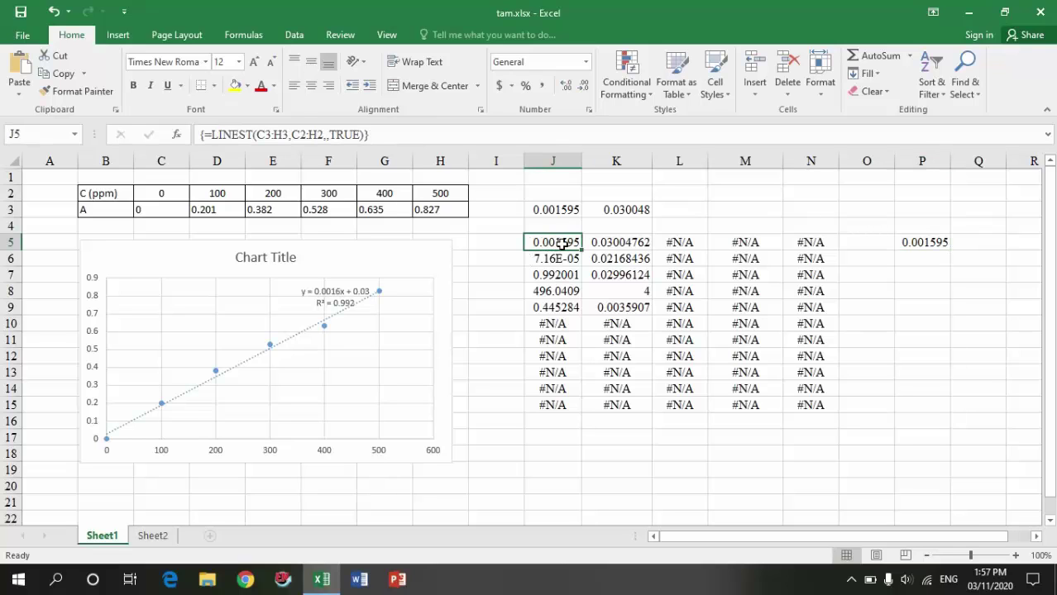
{"action": "left_click", "coordinate": [921, 243]}
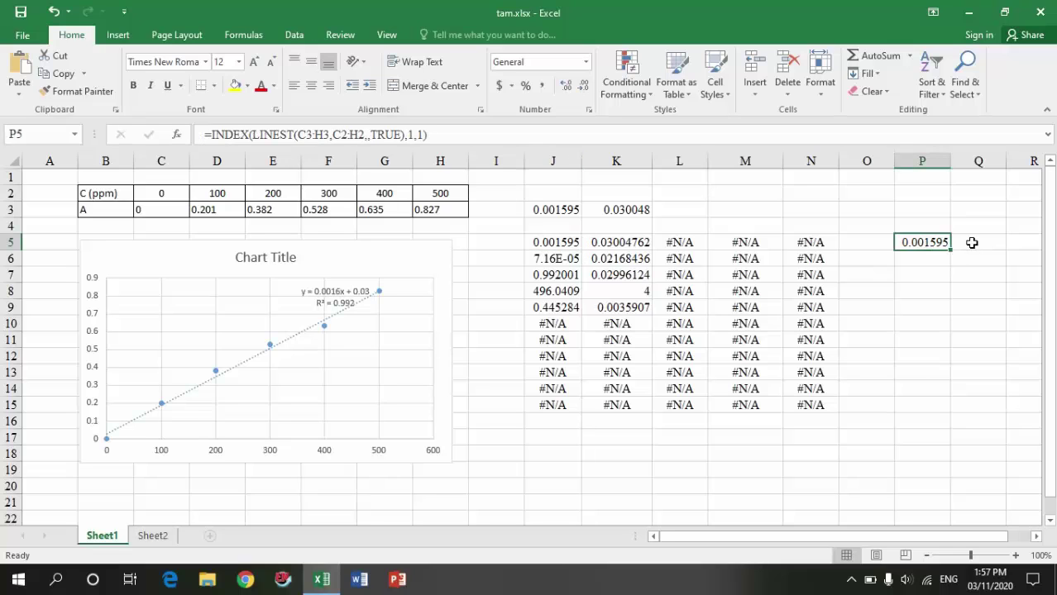
{"action": "left_click", "coordinate": [971, 242]}
{"action": "left_click", "coordinate": [911, 248]}
{"action": "left_click_drag", "start_coordinate": [442, 134], "coordinate": [212, 134]}
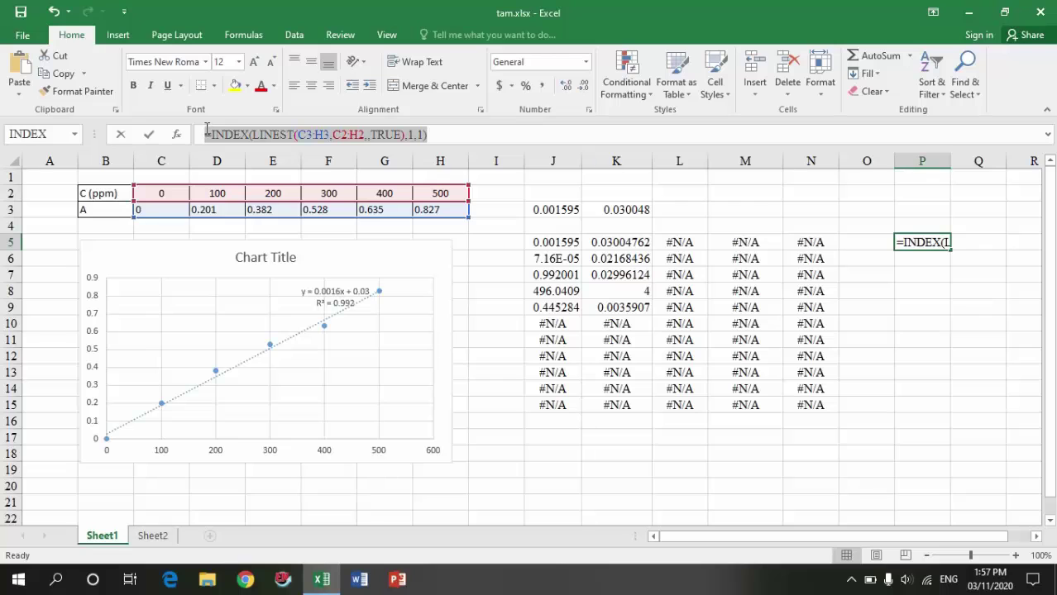
{"action": "key", "text": "Escape"}
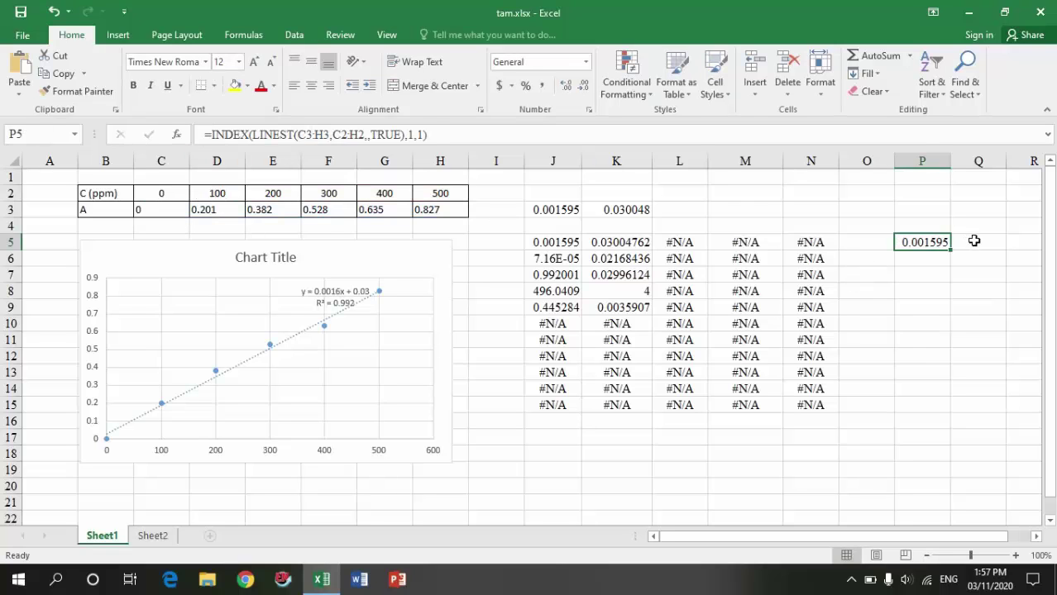
Step: Paste the formula into Q5 and change its column argument to 2 for the intercept
{"action": "left_click", "coordinate": [974, 240]}
{"action": "type", "text": "=INDEX(LINEST(C3:H3,C2:H2,,TRUE),1,1)"}
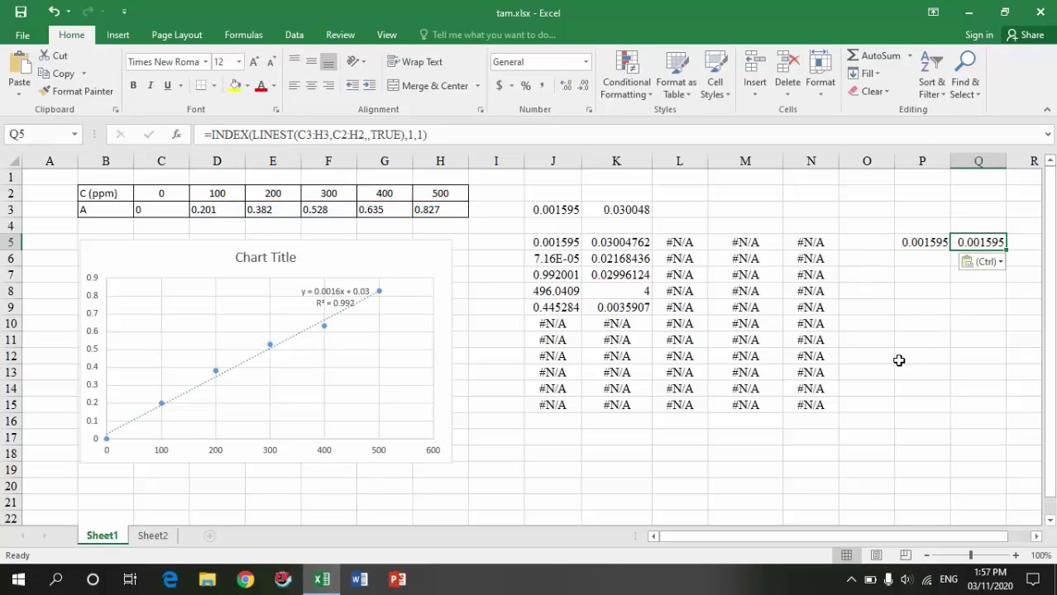
{"action": "left_click", "coordinate": [407, 136]}
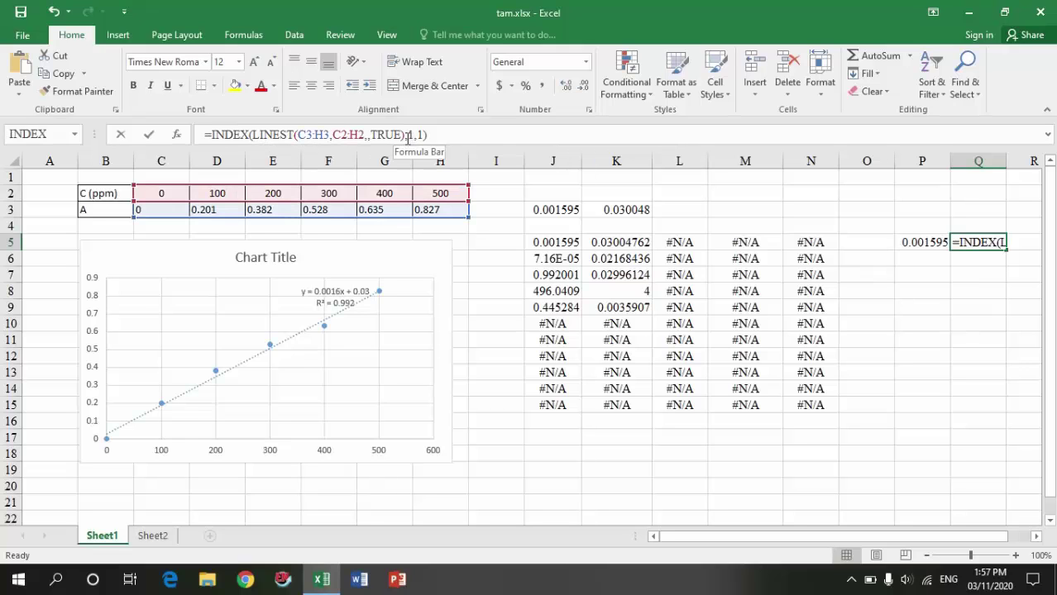
{"action": "double_click", "coordinate": [421, 135]}
{"action": "type", "text": "2"}
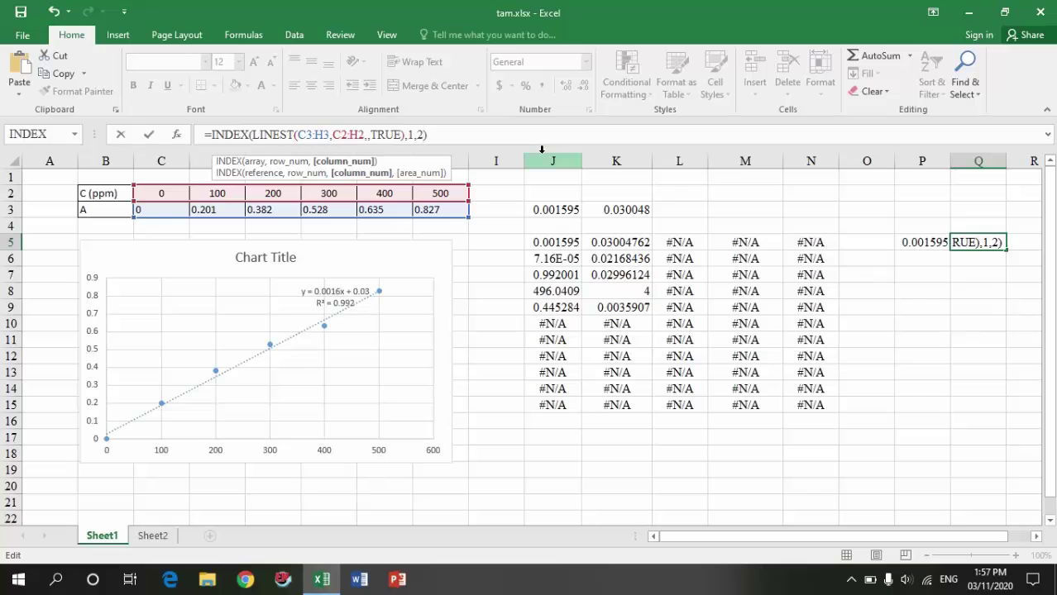
{"action": "key", "text": "Return"}
Step: Compare Q5 with K5's intercept and add two decimals to show 0.03004762
{"action": "left_click", "coordinate": [626, 244]}
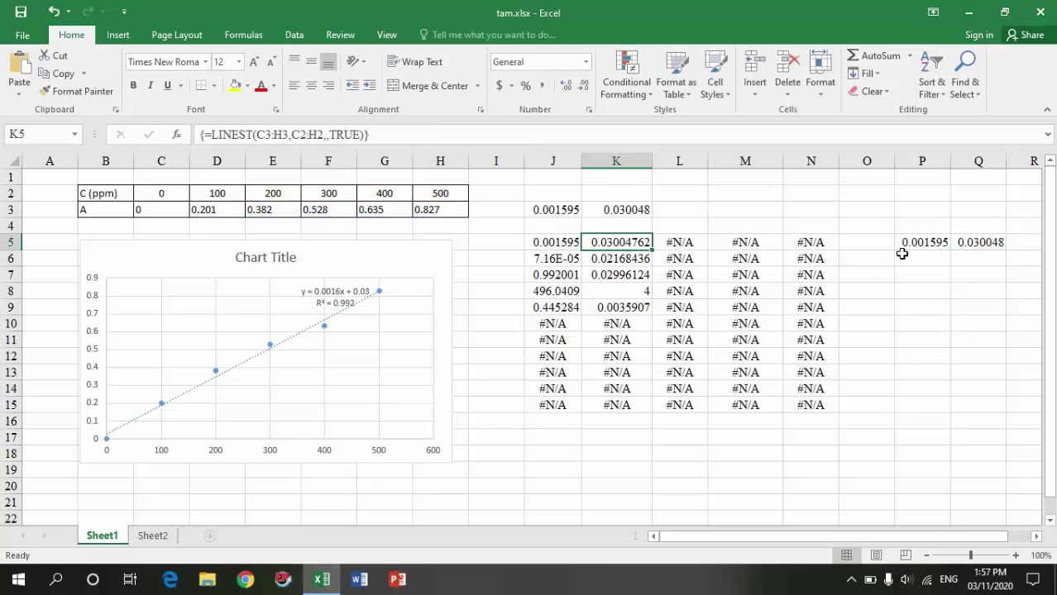
{"action": "left_click", "coordinate": [972, 242]}
{"action": "left_click", "coordinate": [646, 242]}
{"action": "left_click", "coordinate": [984, 241]}
{"action": "left_click", "coordinate": [618, 244]}
{"action": "left_click", "coordinate": [989, 247]}
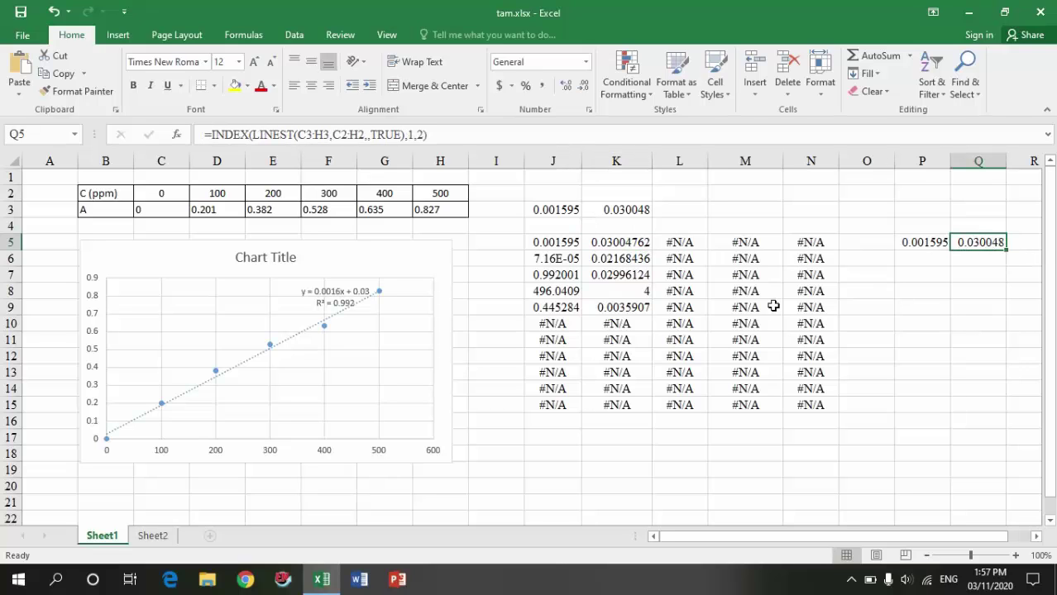
{"action": "left_click", "coordinate": [565, 86]}
{"action": "left_click", "coordinate": [565, 86]}
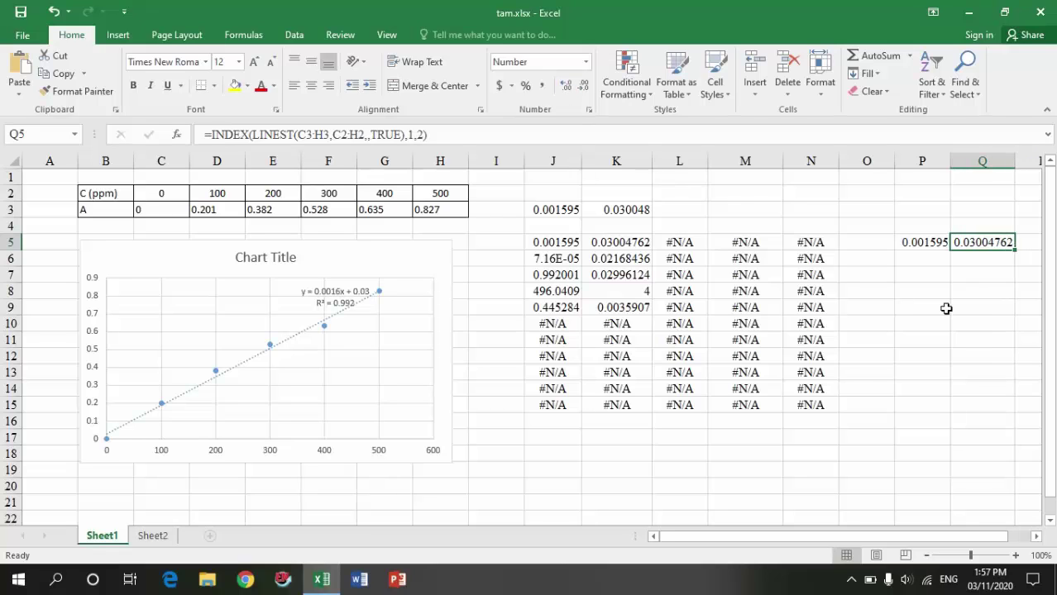
Step: Copy the intercept formula text from Q5 and move to R5
{"action": "left_click", "coordinate": [984, 263]}
{"action": "left_click", "coordinate": [930, 242]}
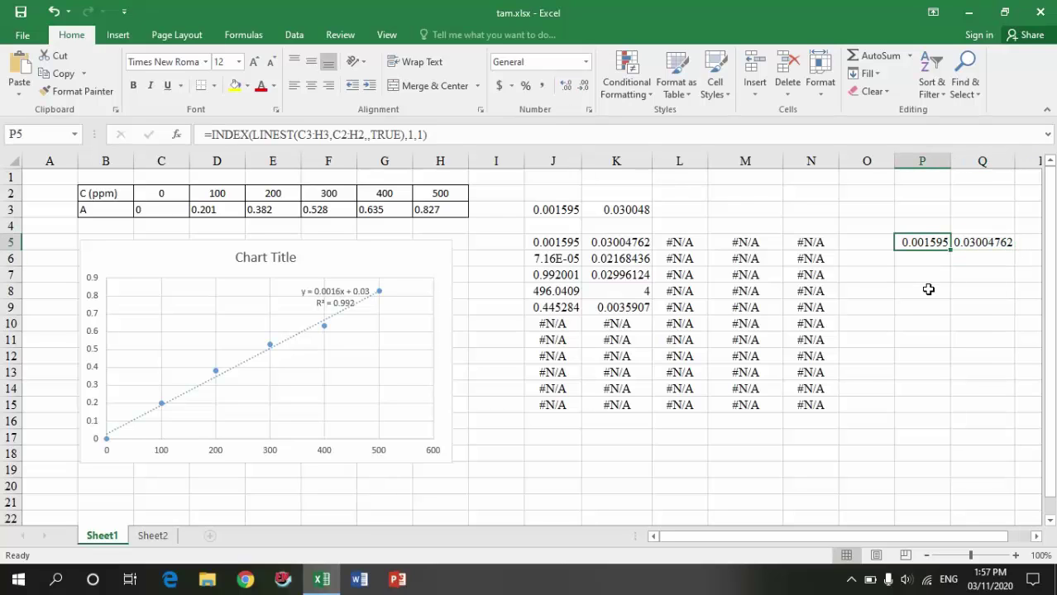
{"action": "left_click", "coordinate": [955, 245]}
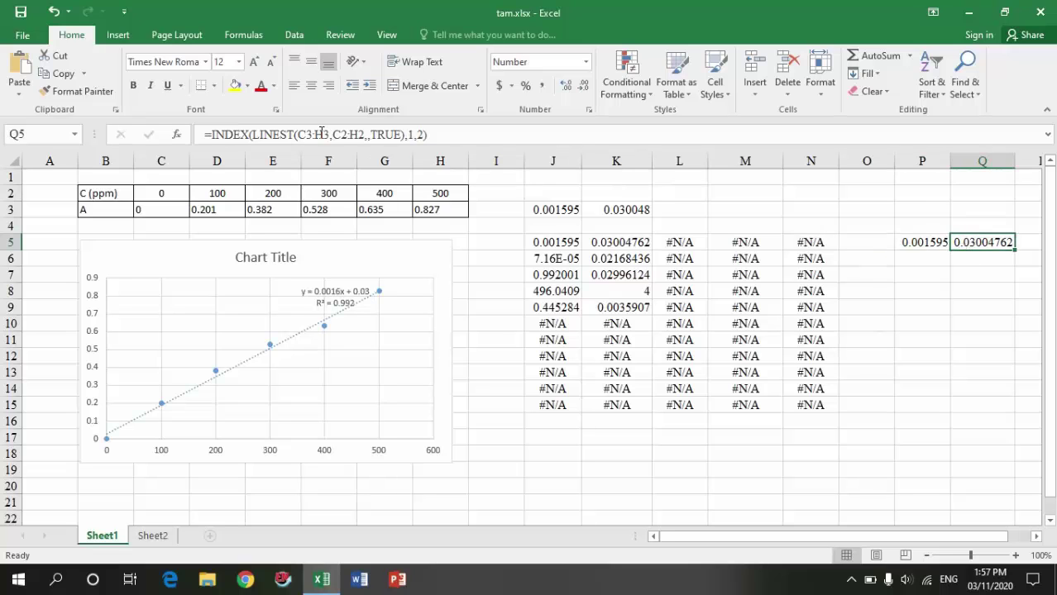
{"action": "left_click_drag", "start_coordinate": [444, 135], "coordinate": [204, 135]}
{"action": "key", "text": "ctrl+c"}
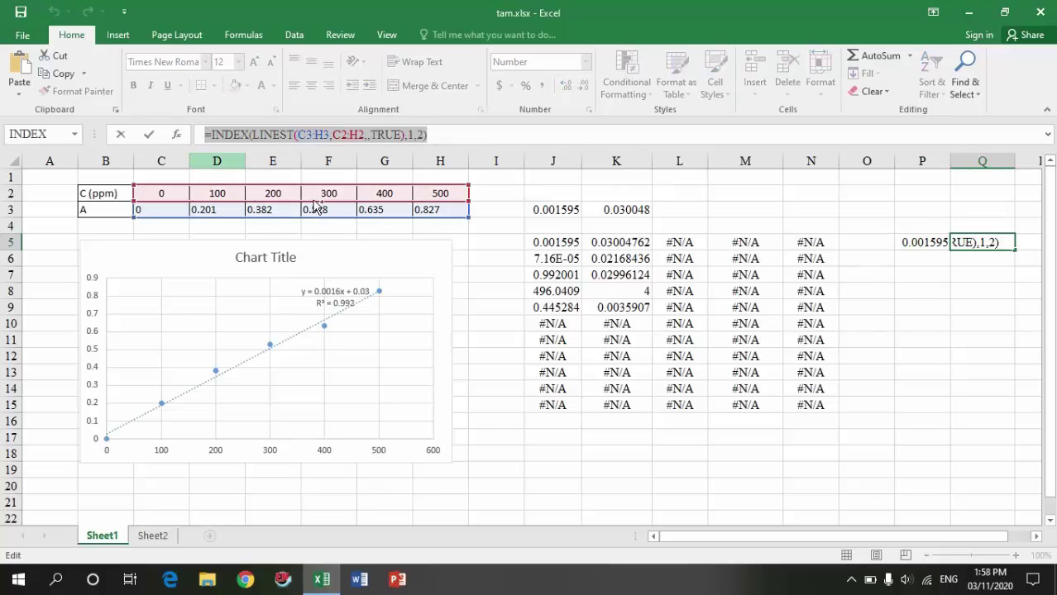
{"action": "left_click", "coordinate": [1022, 243]}
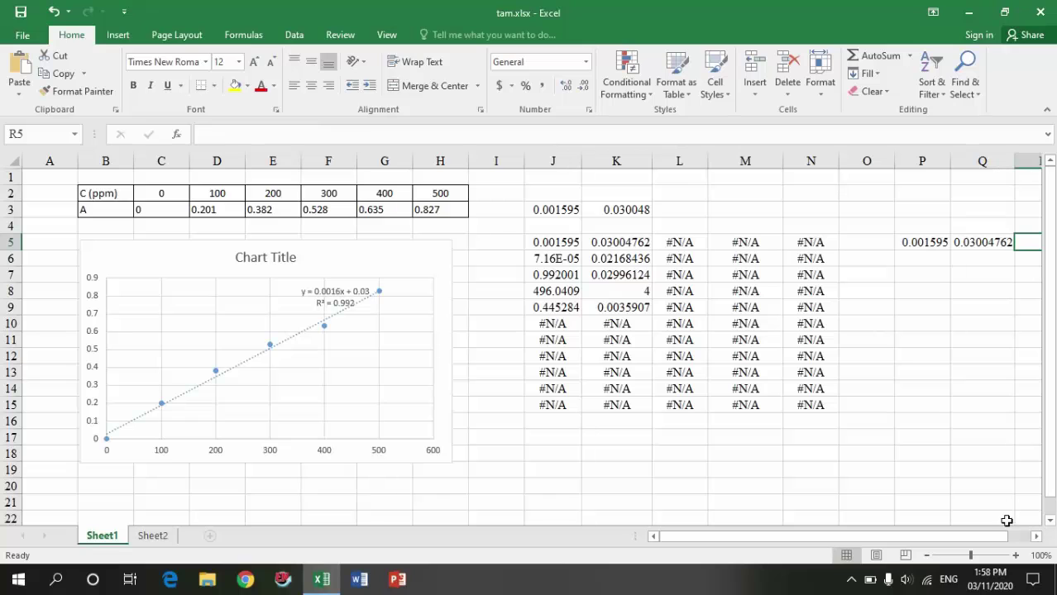
Step: Paste the INDEX formula into R5 with arguments 3,1 to return R² 0.992001
{"action": "left_click", "coordinate": [1035, 538]}
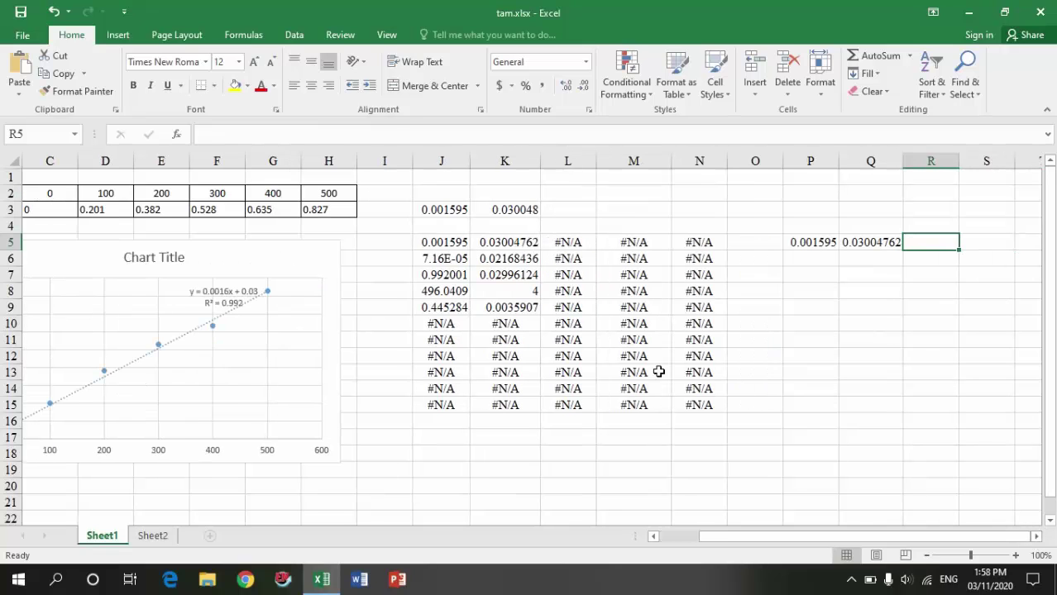
{"action": "double_click", "coordinate": [928, 243]}
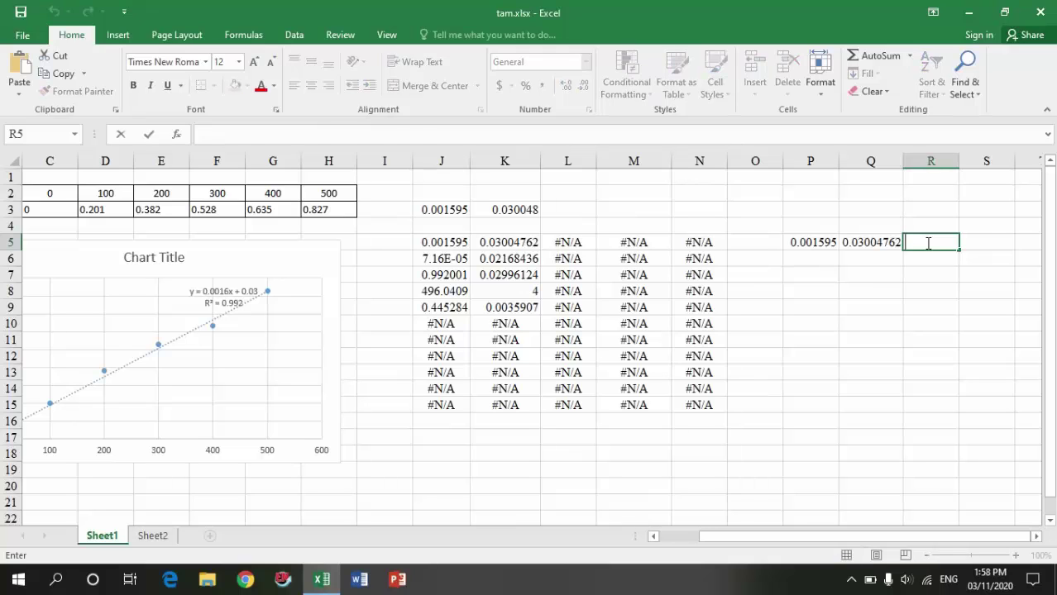
{"action": "key", "text": "ctrl+v"}
{"action": "left_click", "coordinate": [410, 135]}
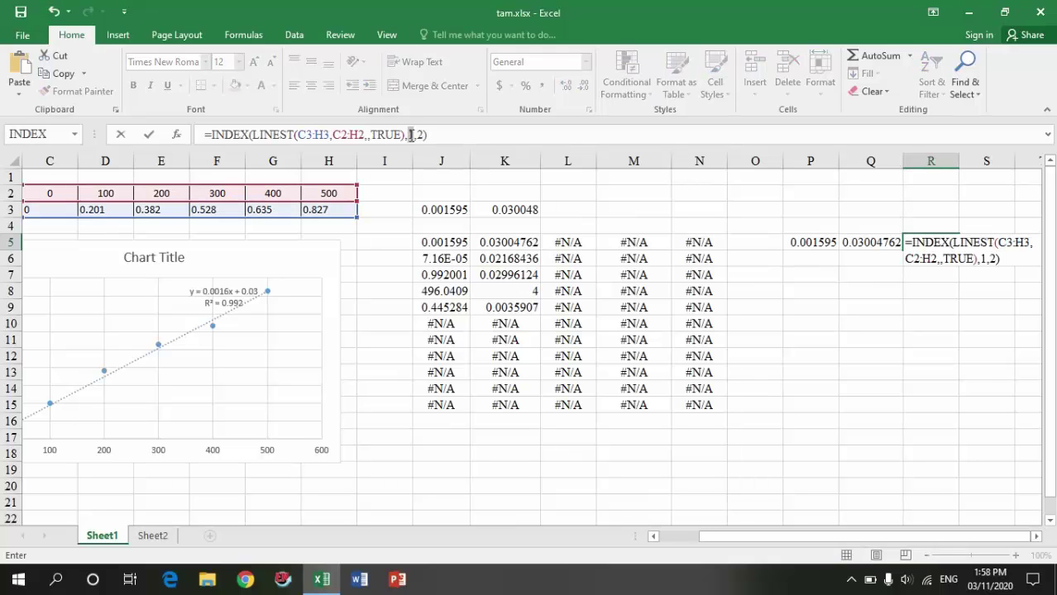
{"action": "double_click", "coordinate": [411, 135]}
{"action": "type", "text": "3"}
{"action": "type", "text": "1"}
{"action": "type", "text": ","}
{"action": "left_click", "coordinate": [452, 133]}
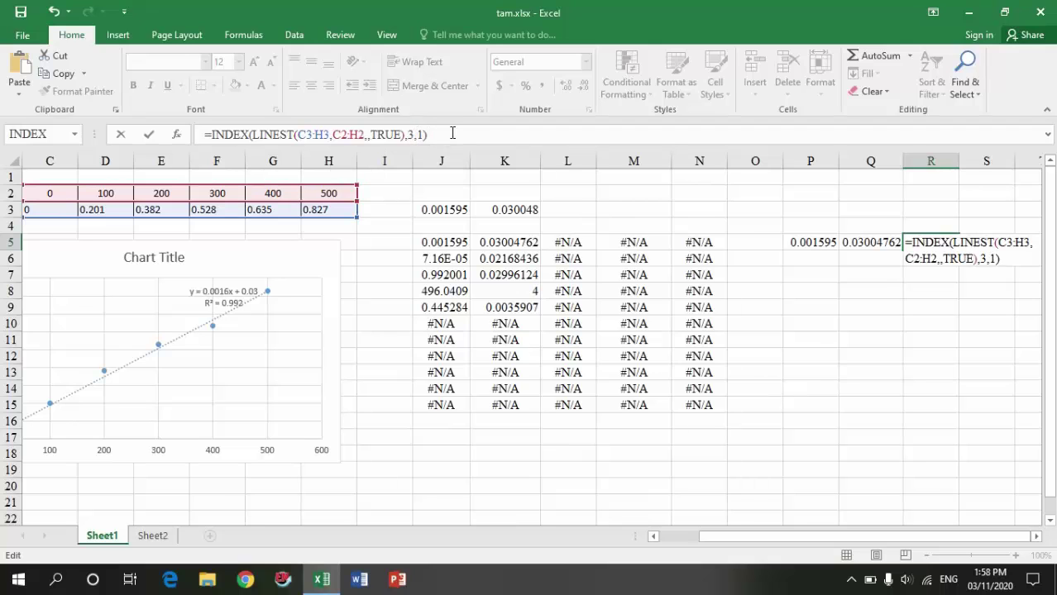
{"action": "key", "text": "Return"}
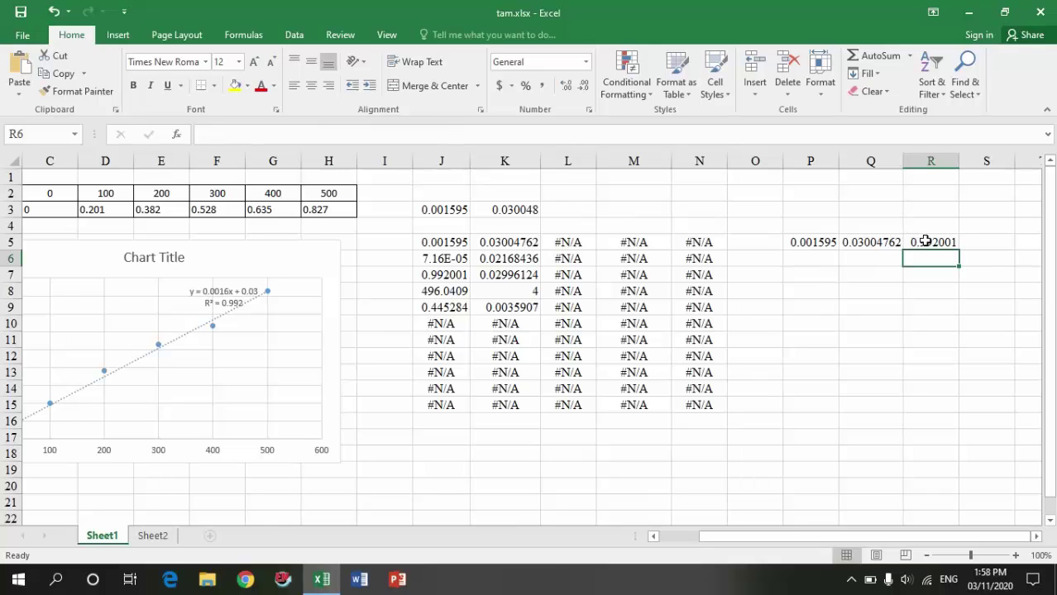
{"action": "left_click", "coordinate": [926, 241]}
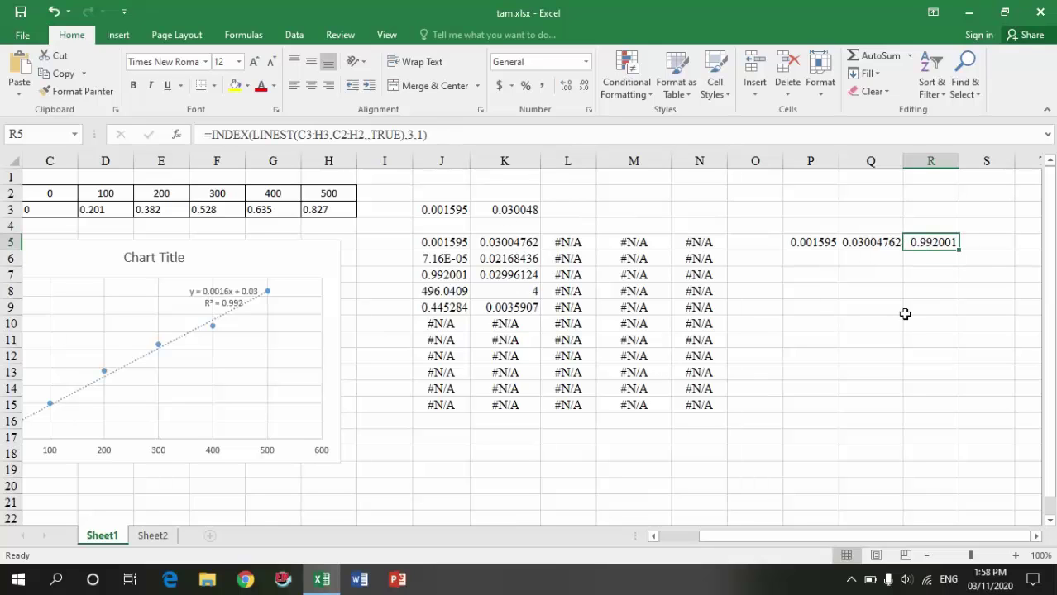
{"action": "left_click", "coordinate": [824, 277]}
{"action": "left_click", "coordinate": [813, 260]}
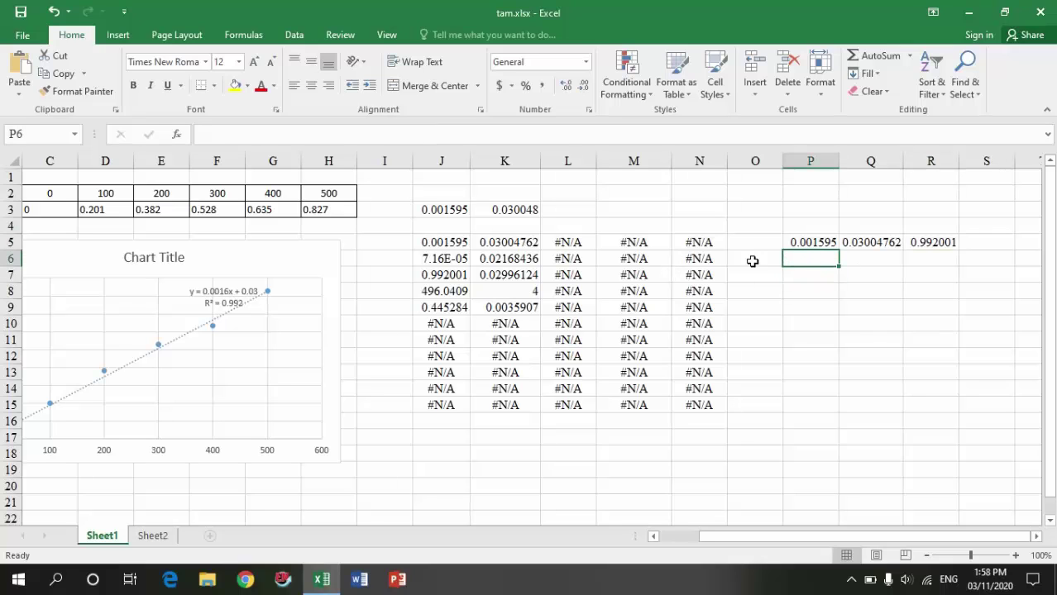
Step: Paste the INDEX formula into P6 with arguments 2,1 to return standard error 7.16211E-05
{"action": "key", "text": "ctrl+v"}
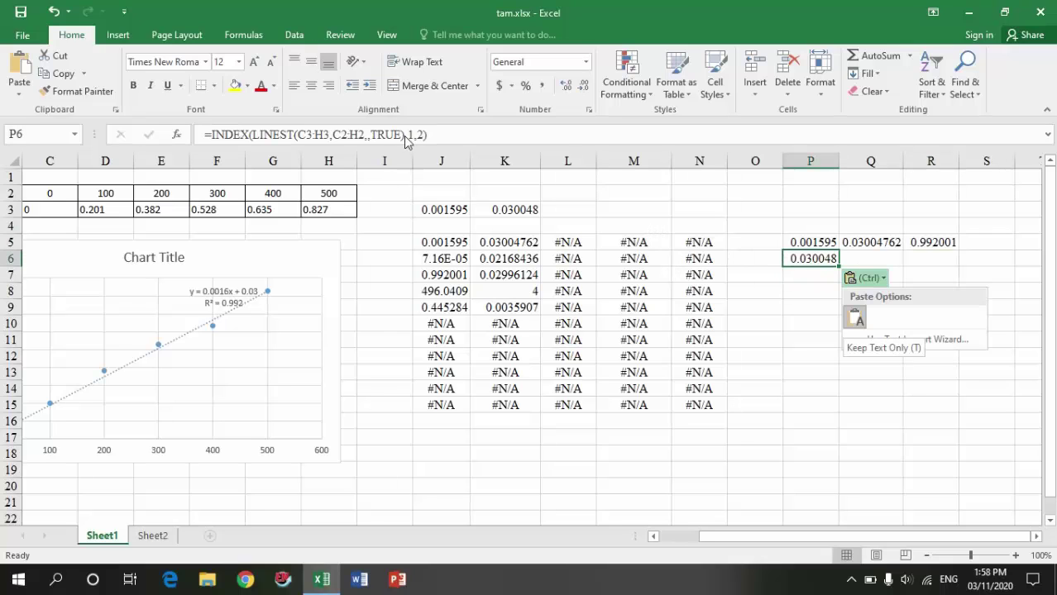
{"action": "left_click", "coordinate": [415, 136]}
{"action": "key", "text": "BackSpace"}
{"action": "type", "text": "2"}
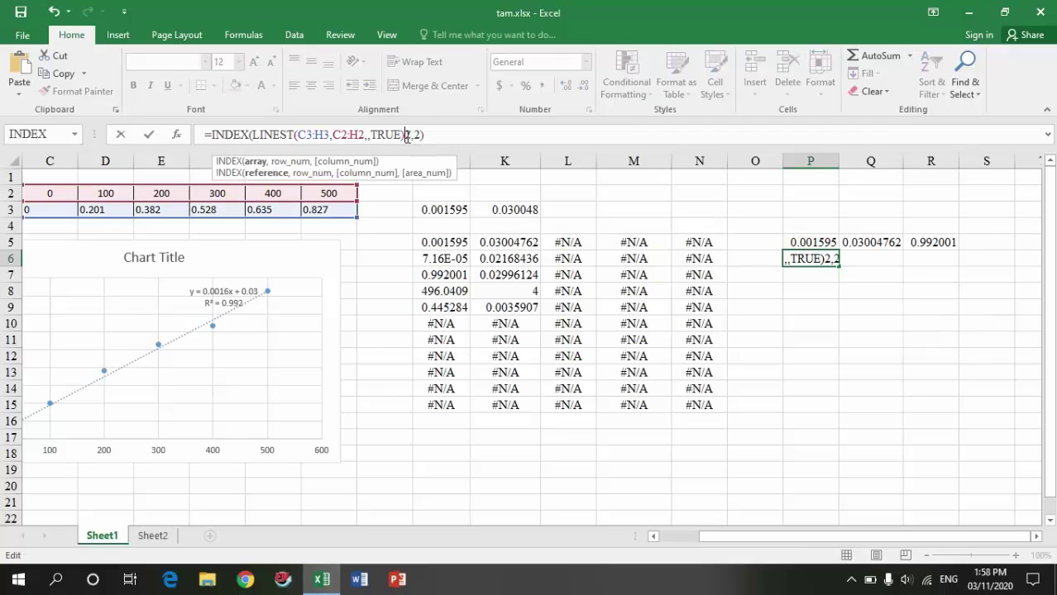
{"action": "type", "text": ","}
{"action": "left_click", "coordinate": [417, 135]}
{"action": "type", "text": "1"}
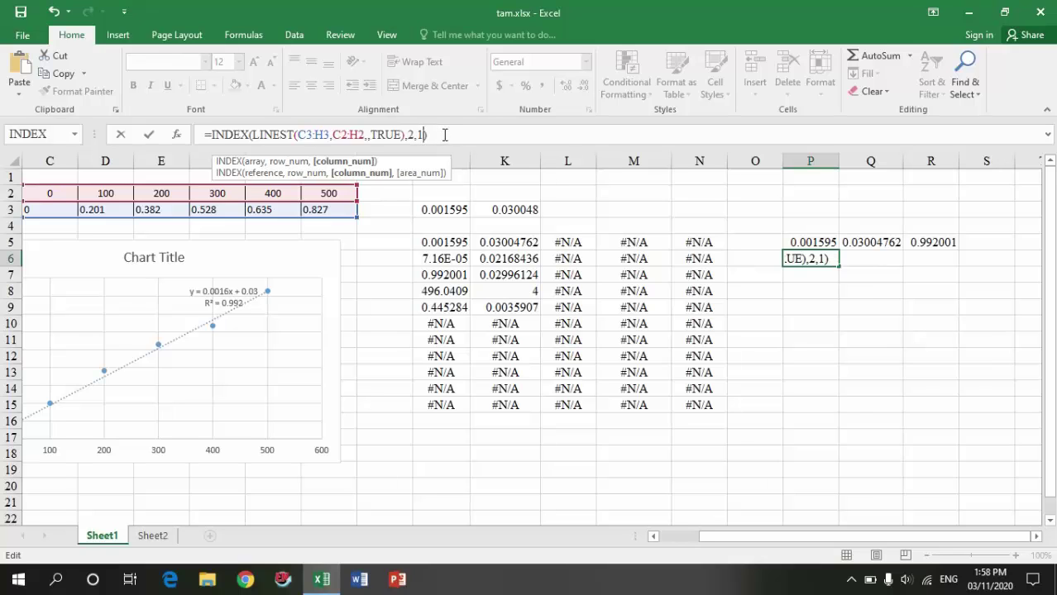
{"action": "key", "text": "Return"}
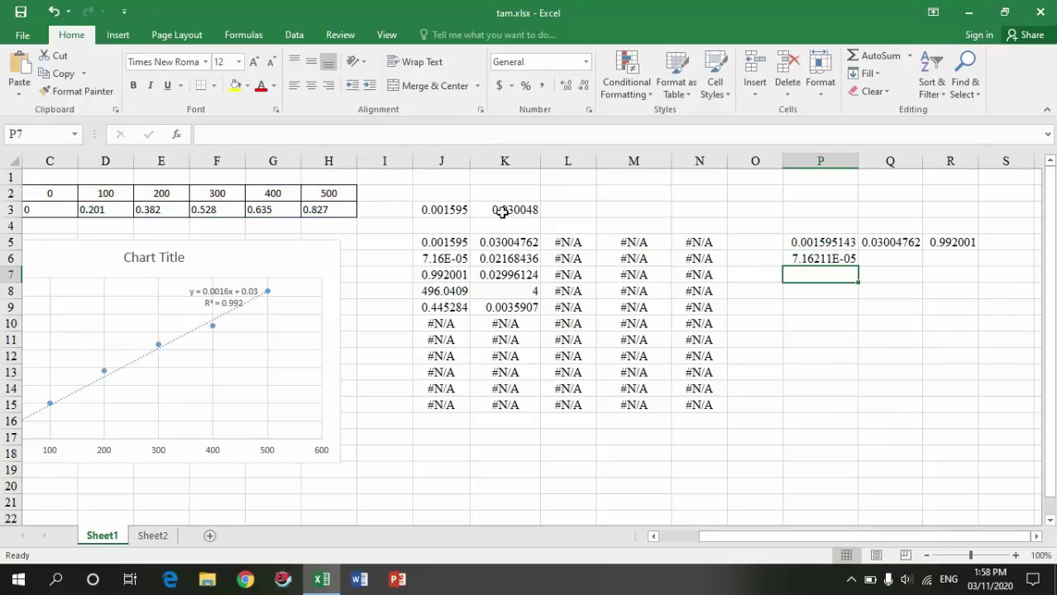
{"action": "left_click", "coordinate": [816, 259]}
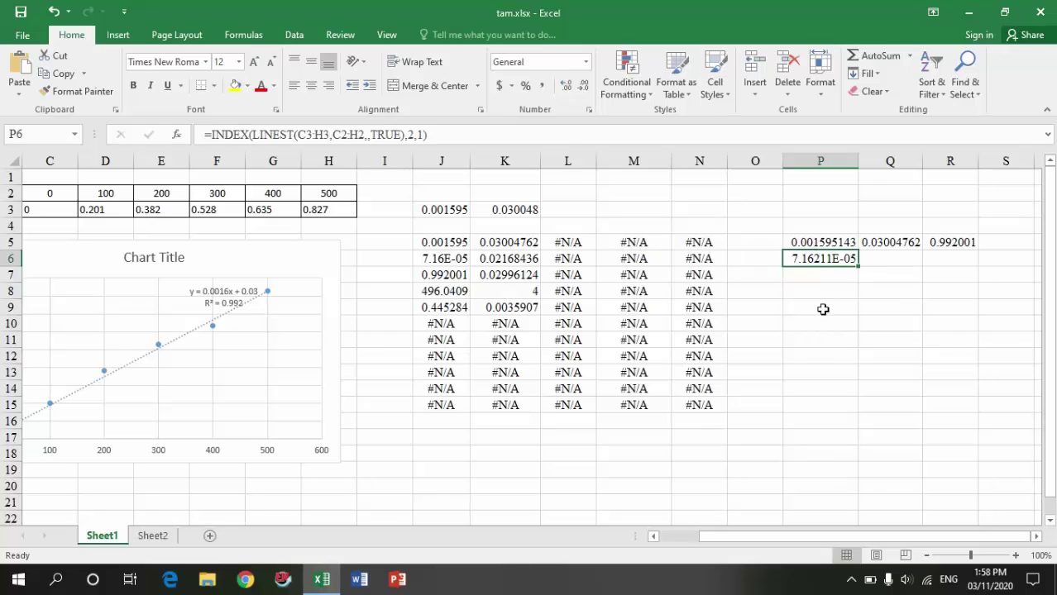